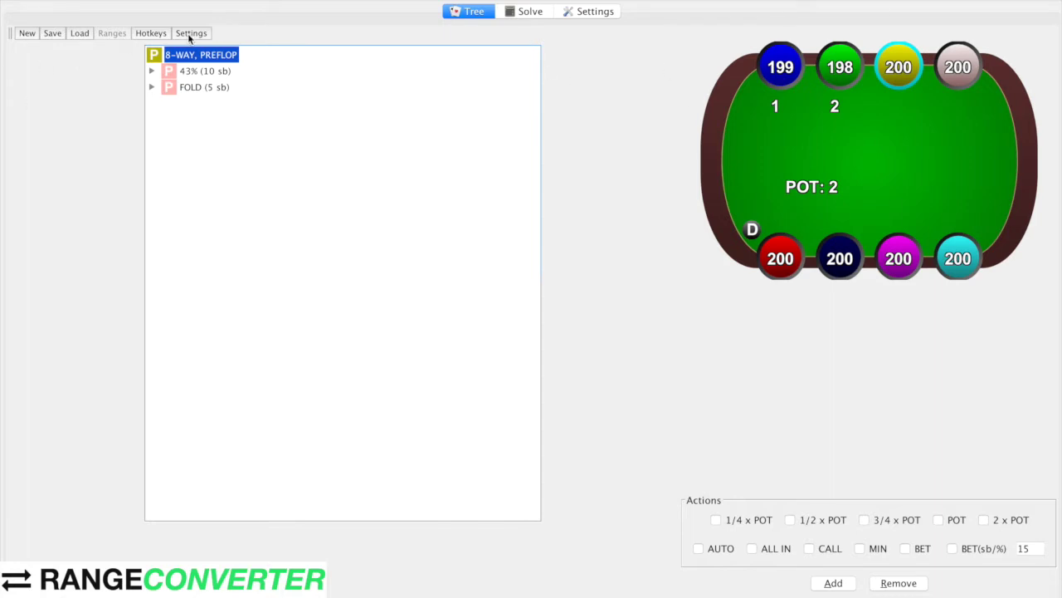
Step: Build a Hold'em preflop tree for 8 players with dead money 2 and 200 stacks
left_click(30, 35)
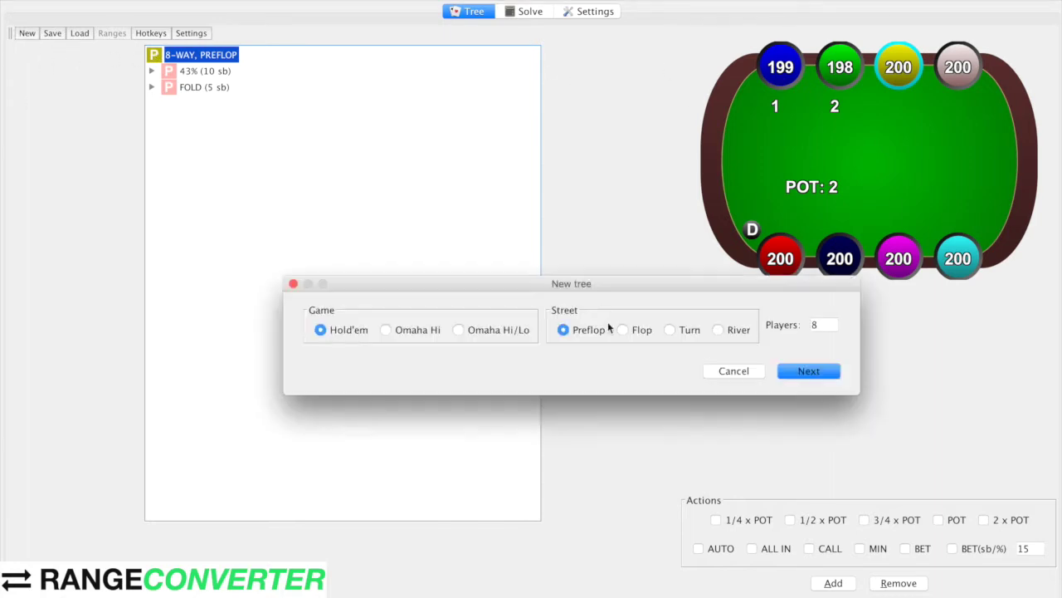
left_click(802, 370)
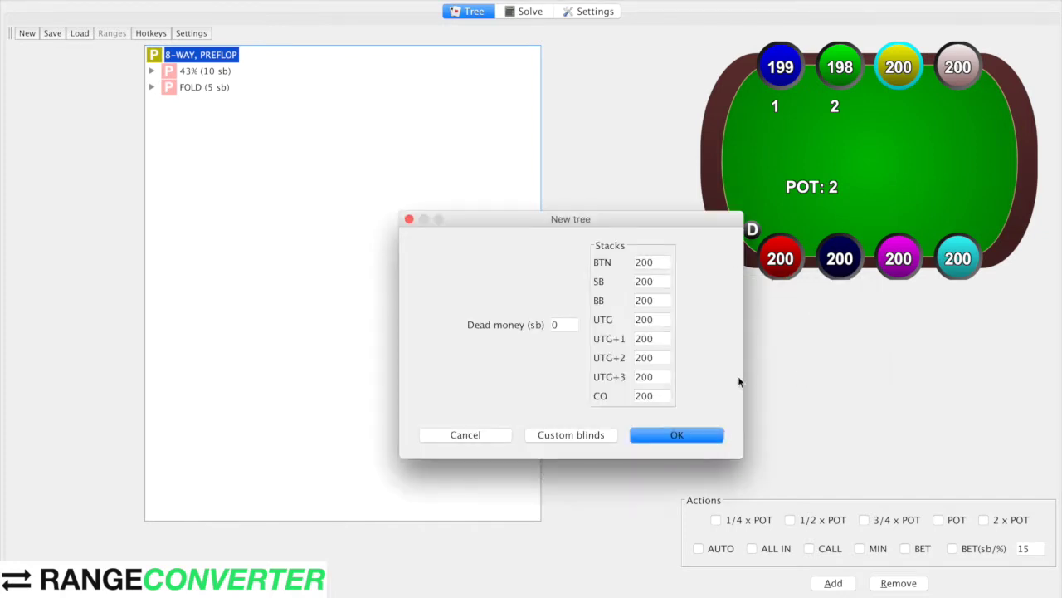
double_click(563, 328)
type("2")
double_click(636, 264)
left_click(679, 435)
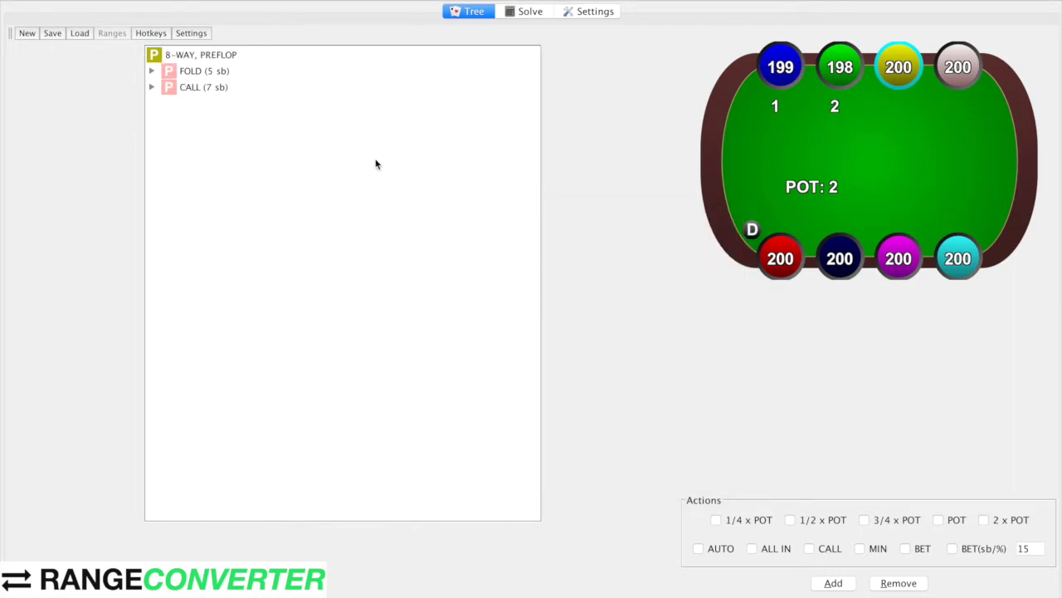
Step: Remove all branches under the 8-WAY, PREFLOP root node
left_click(764, 550)
left_click(818, 549)
right_click(219, 53)
left_click(267, 104)
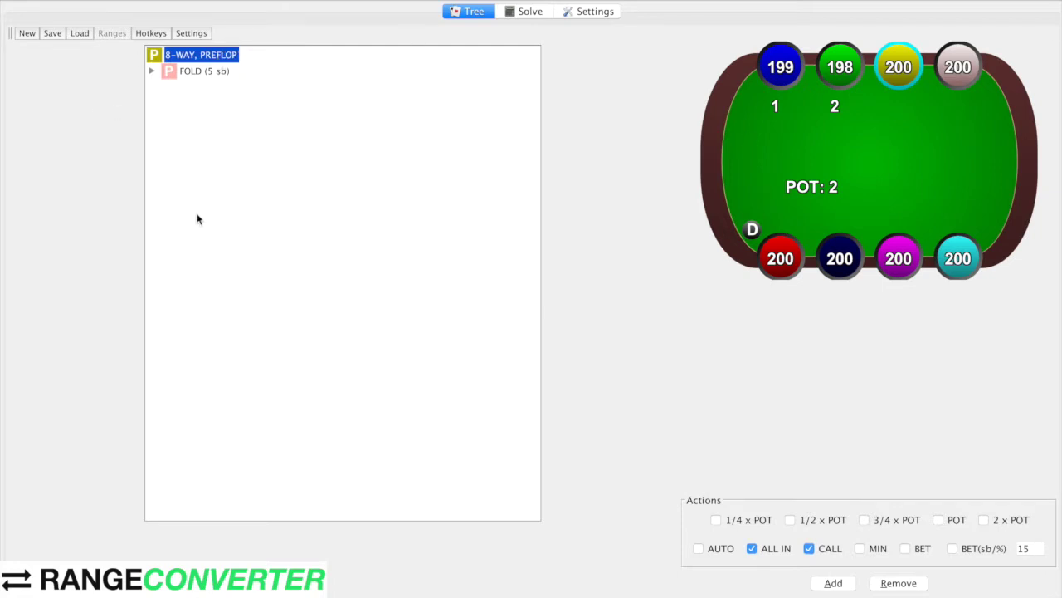
Step: Uncheck ALL IN and CALL, and set a custom BET(sb/%) size of 3
left_click(751, 548)
left_click(809, 548)
left_click(952, 547)
key("Tab")
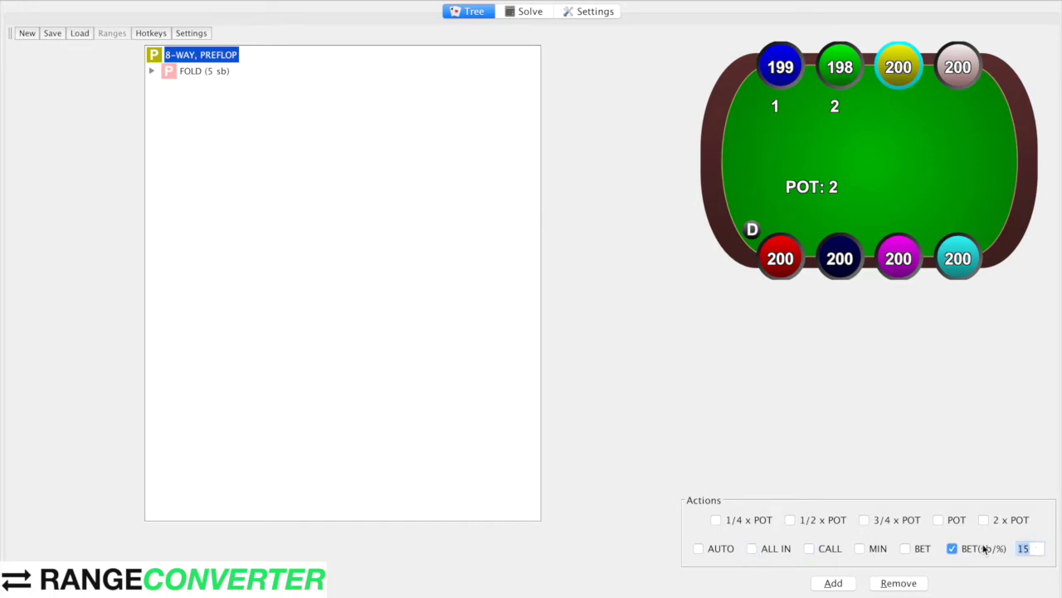
type("3")
Step: Add a 3 sb open at the root, then a 13 sb re-raise beneath it
left_click(832, 583)
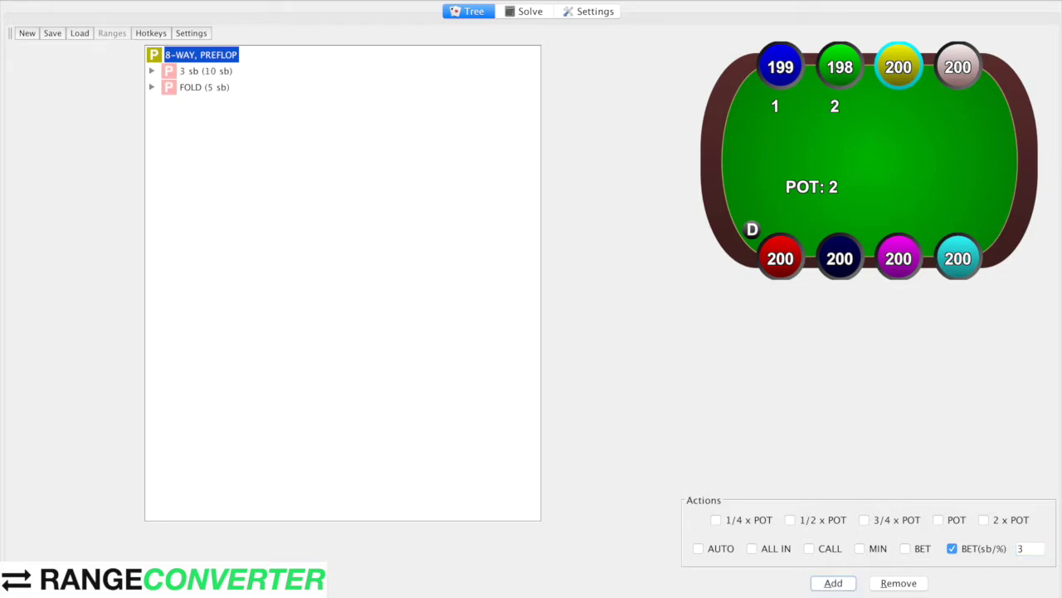
left_click(199, 71)
left_click(153, 71)
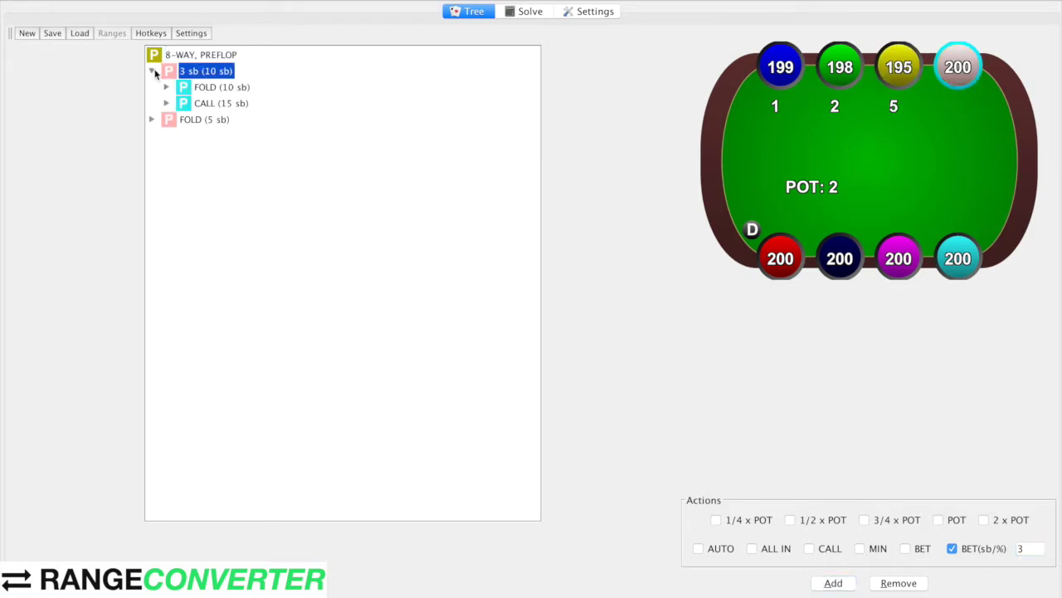
double_click(1031, 548)
type("13")
type("2.5")
left_click(834, 582)
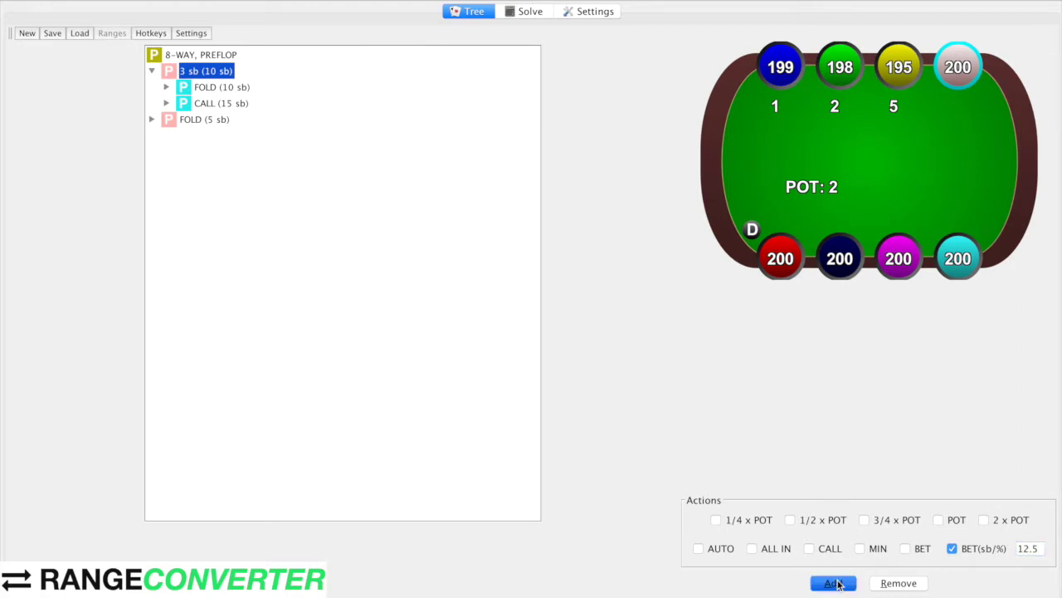
double_click(1041, 548)
type("13")
left_click(832, 581)
Step: Expand the 13 sb re-raise and its CALL and FOLD responses to inspect stacks
left_click(182, 88)
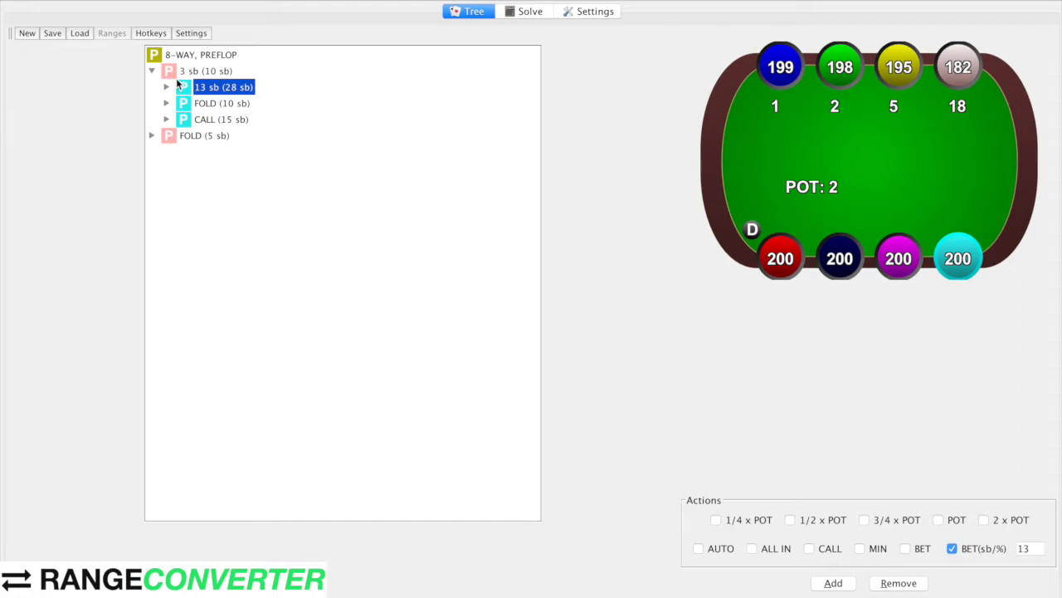
left_click(167, 88)
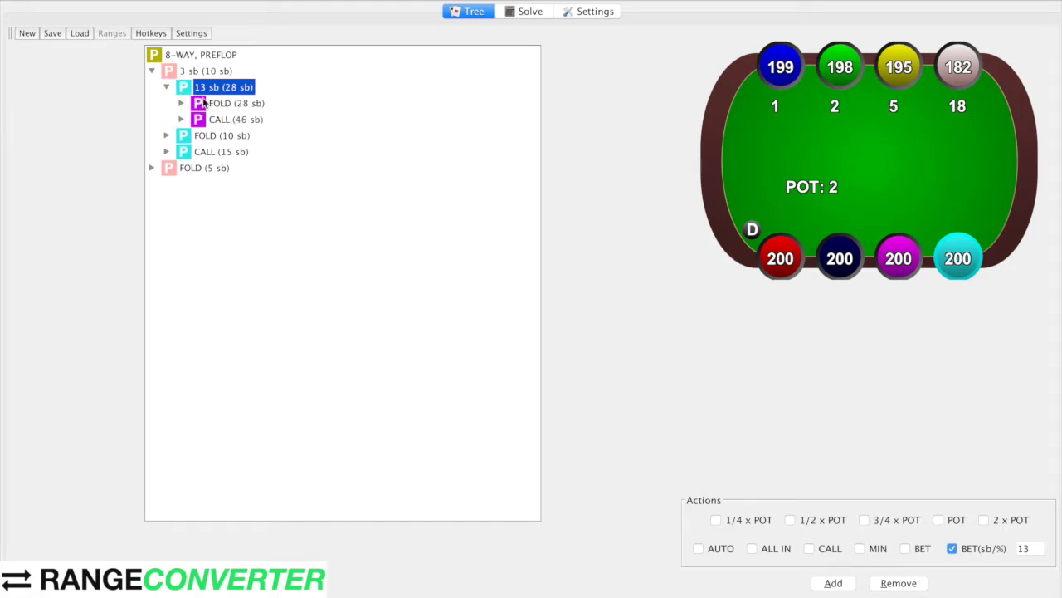
left_click(181, 120)
left_click(223, 154)
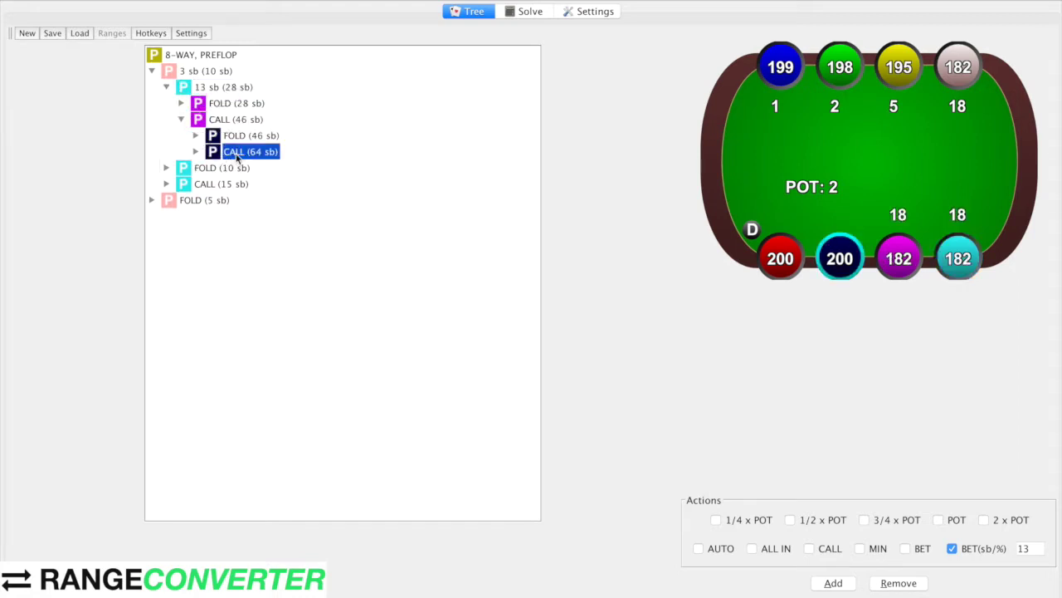
left_click(195, 152)
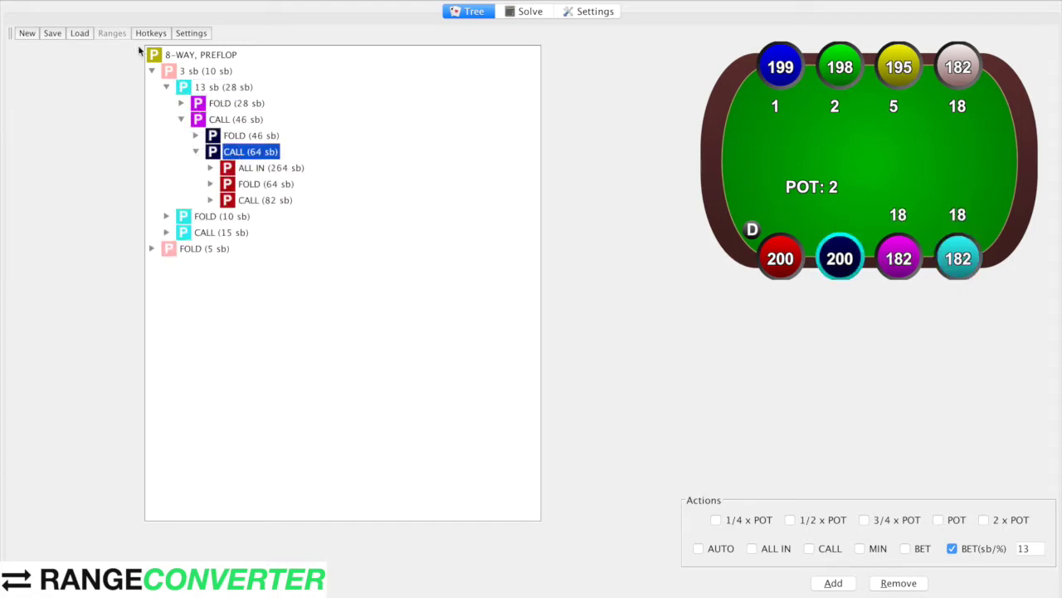
left_click(166, 87)
left_click(197, 103)
left_click(165, 103)
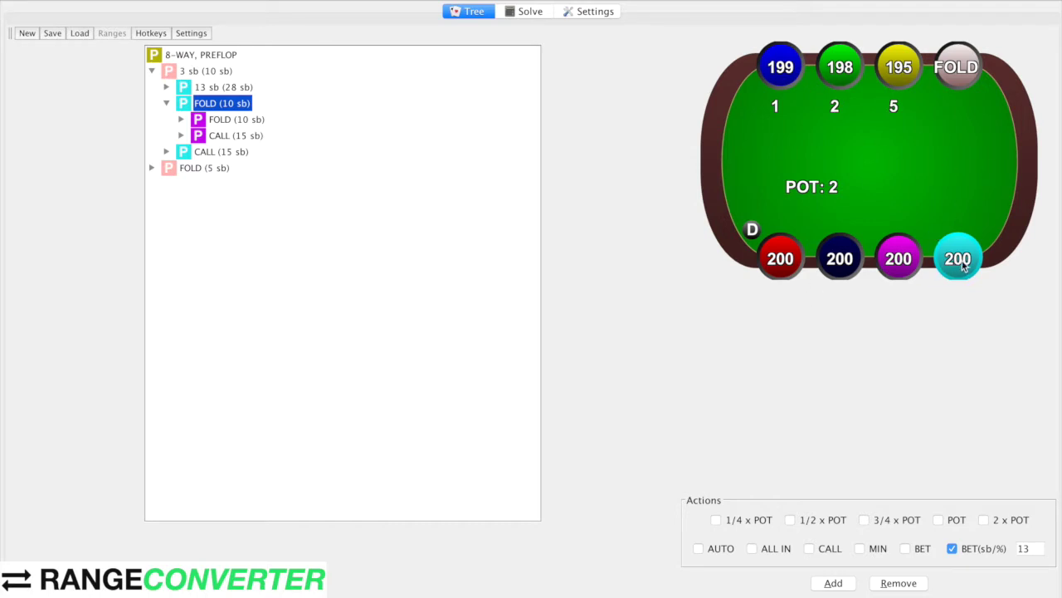
Step: Expand the root's FOLD (5 sb) branch to view the nested fold's seat stacks
left_click(152, 70)
left_click(152, 87)
left_click(191, 87)
left_click(189, 103)
left_click(152, 87)
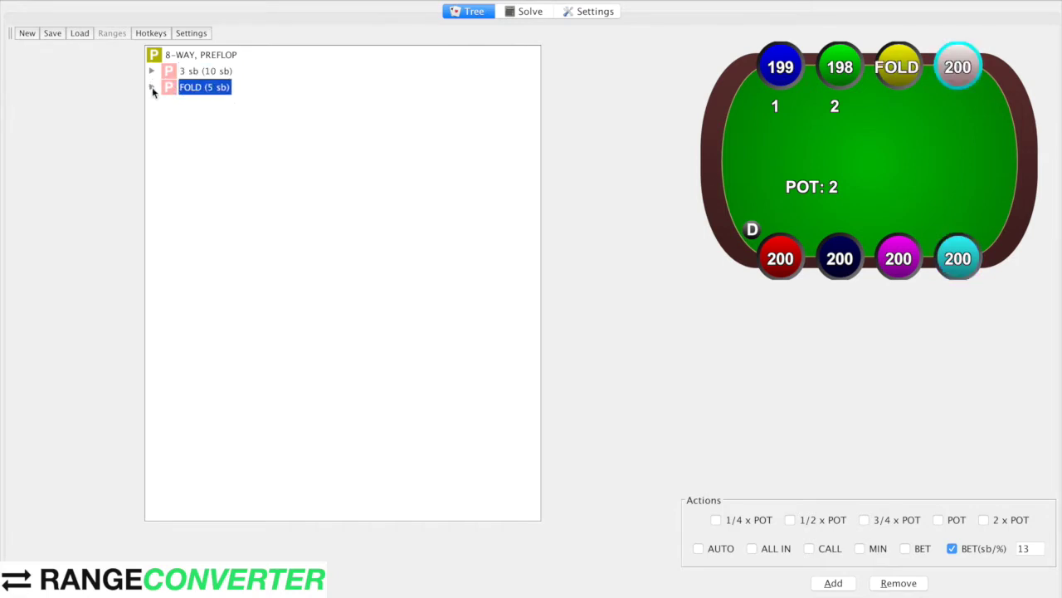
left_click(192, 71)
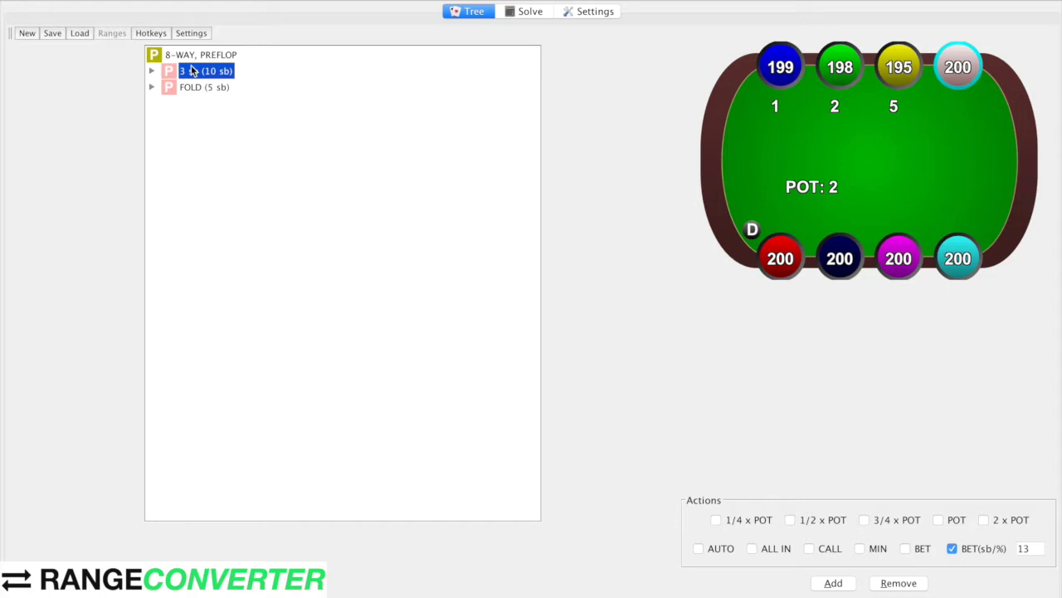
Step: Delete the 3 sb (10 sb) branch and turn off the custom BET(sb/%) size
right_click(191, 72)
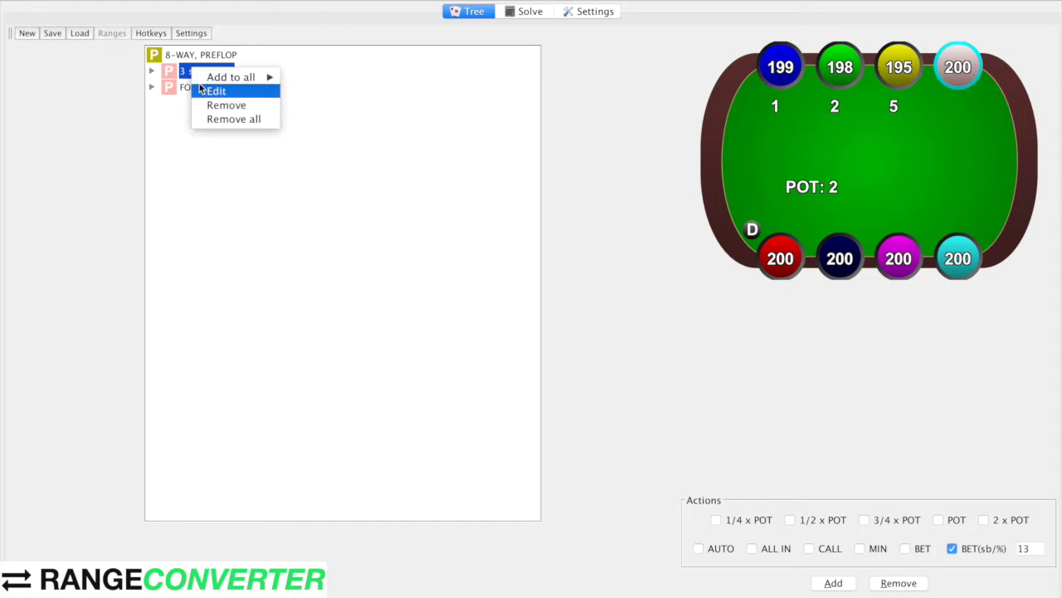
left_click(196, 105)
left_click(977, 549)
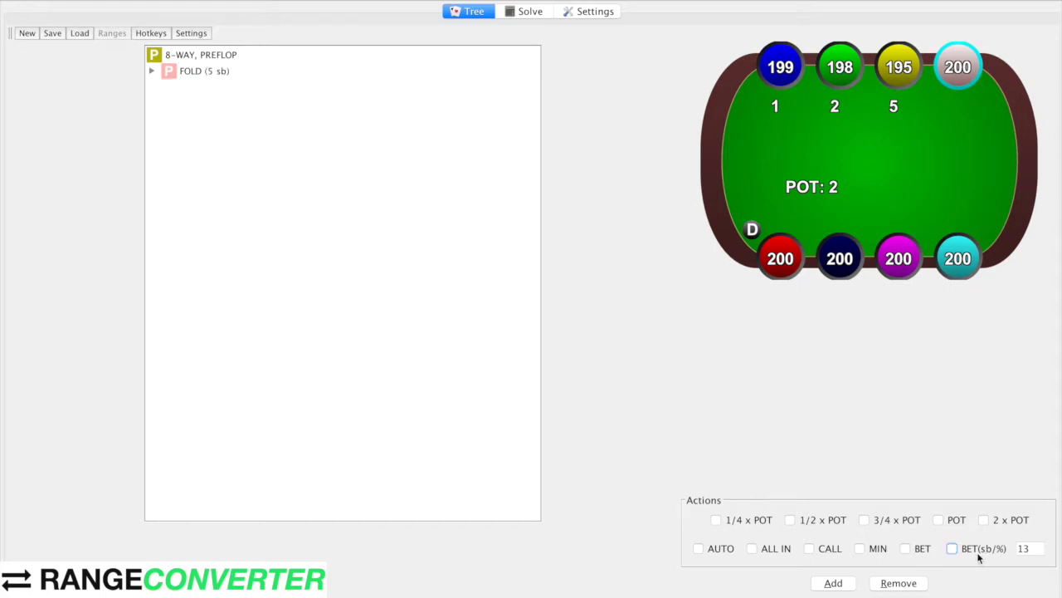
Step: Create a custom filter for all nodes from the root node
right_click(198, 58)
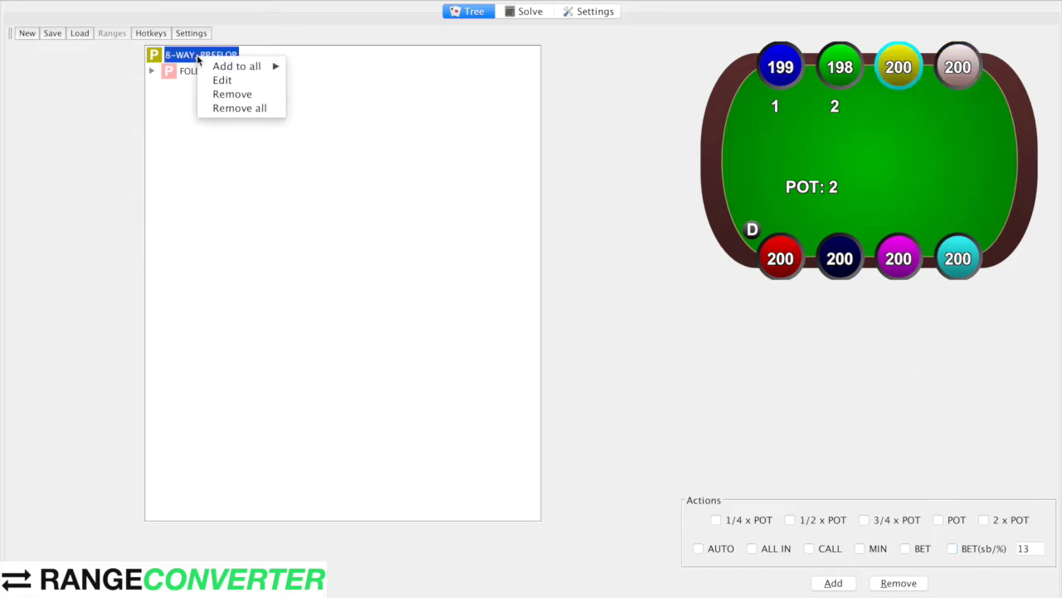
mouse_move(249, 66)
left_click(316, 117)
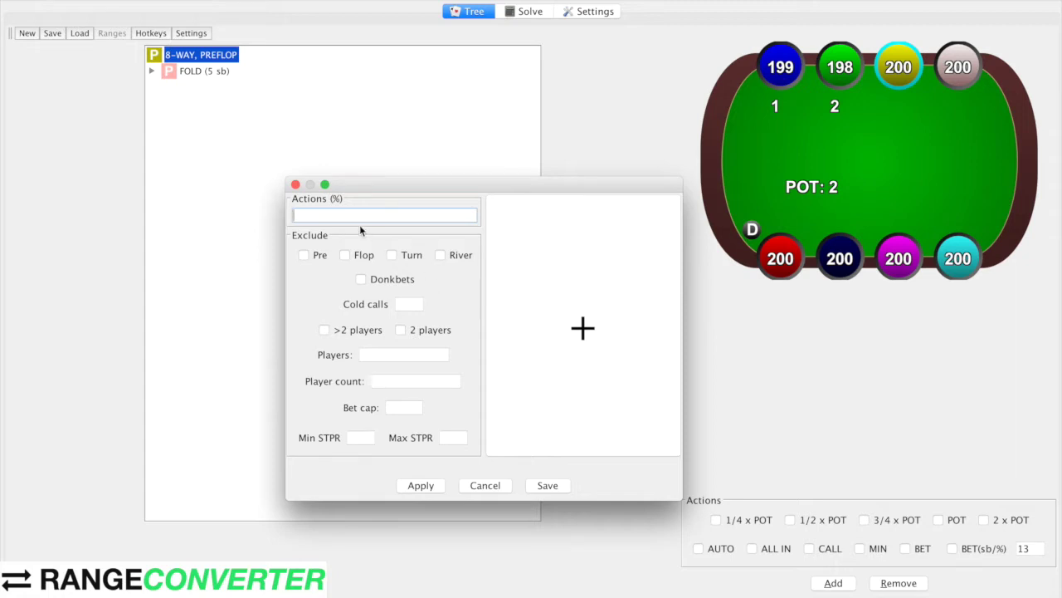
Step: Check the Actions (%) syntax help, then cancel the empty custom filter
mouse_move(326, 201)
left_click_drag(593, 186, 630, 89)
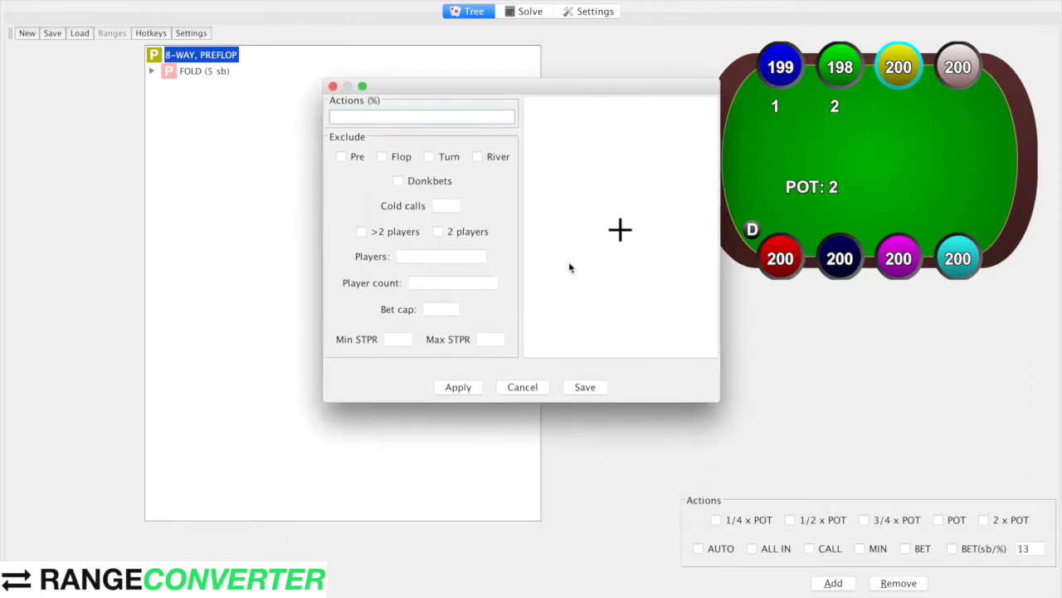
left_click(524, 391)
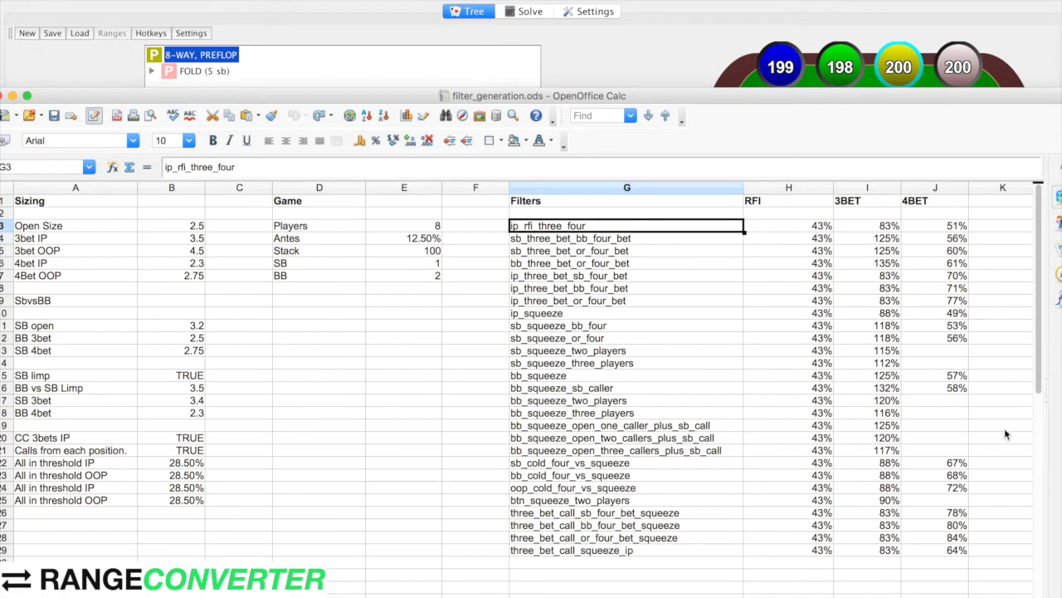
Step: Try 3 as the Open Size in B3, then undo the change
left_click(184, 226)
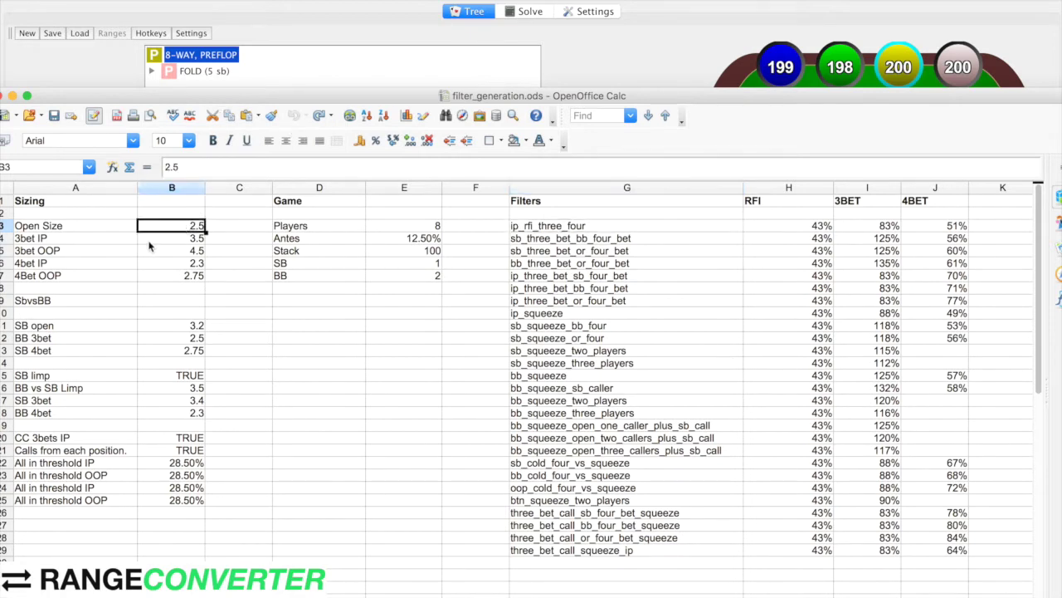
type("3")
key("Return")
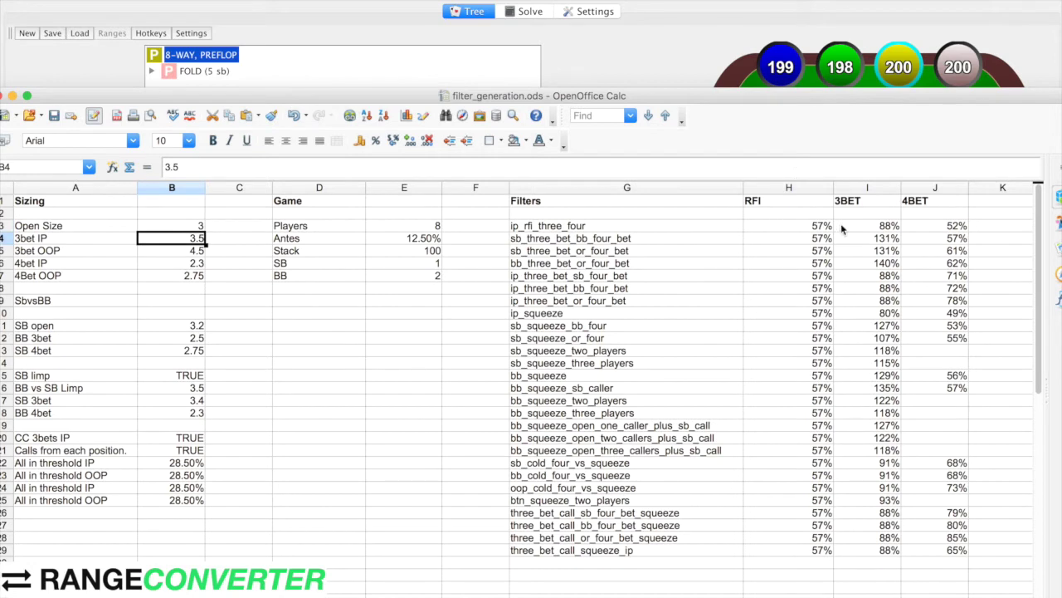
key("super+z")
Step: Try 3 as the 3bet IP size in B4, undo it, and return to MonkerSolver
left_click(167, 240)
type("3")
key("Return")
type("3")
key("Return")
key("super+z")
key("super+z")
left_click(512, 45)
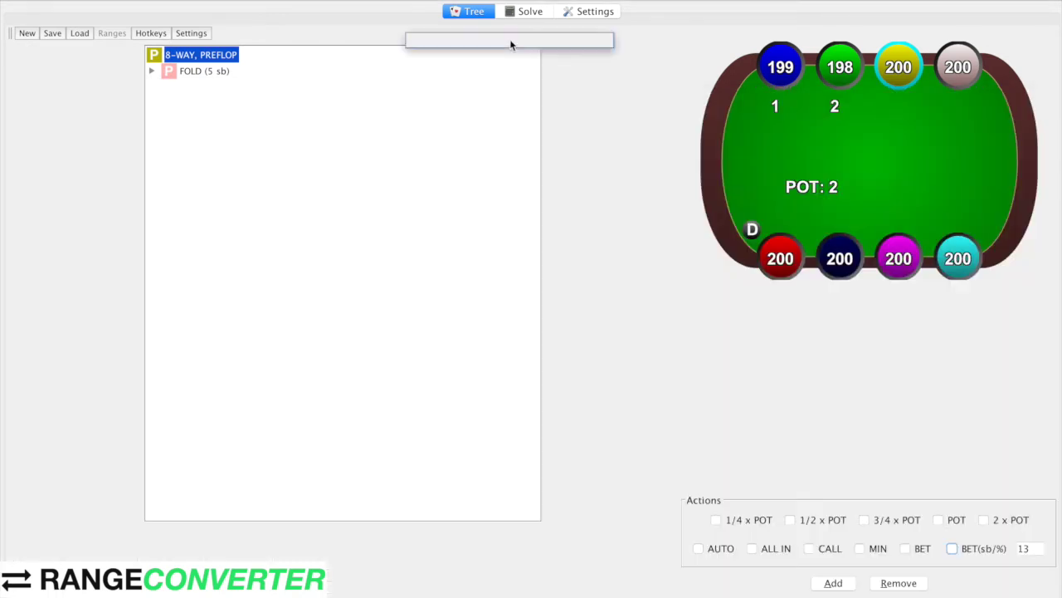
Step: Start a new all-nodes custom filter with actions 43%;83%;51
right_click(193, 58)
mouse_move(235, 70)
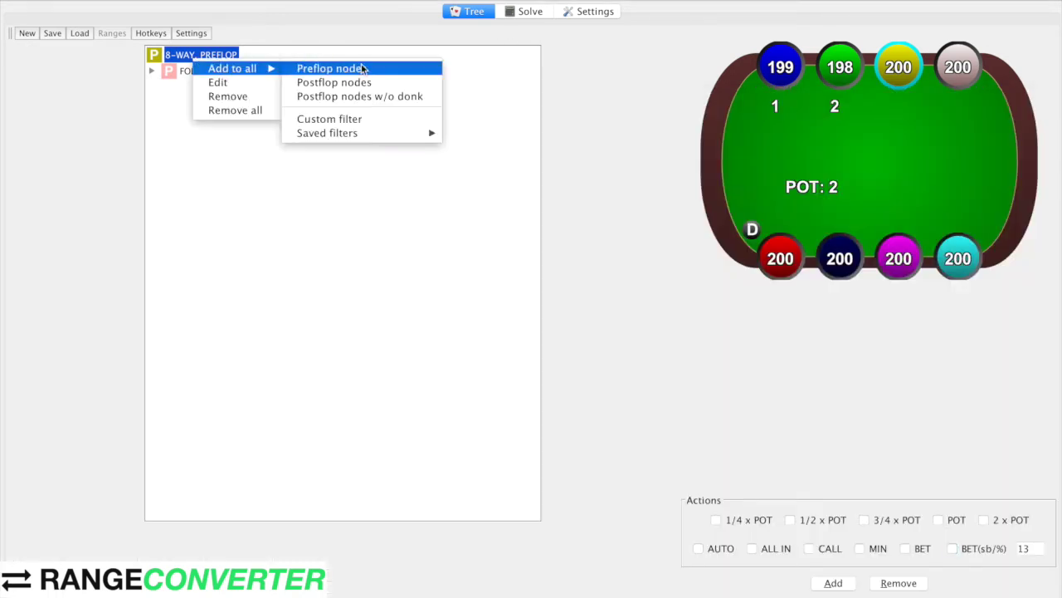
left_click(375, 118)
left_click_drag(139, 0, 495, 259)
type("43%;")
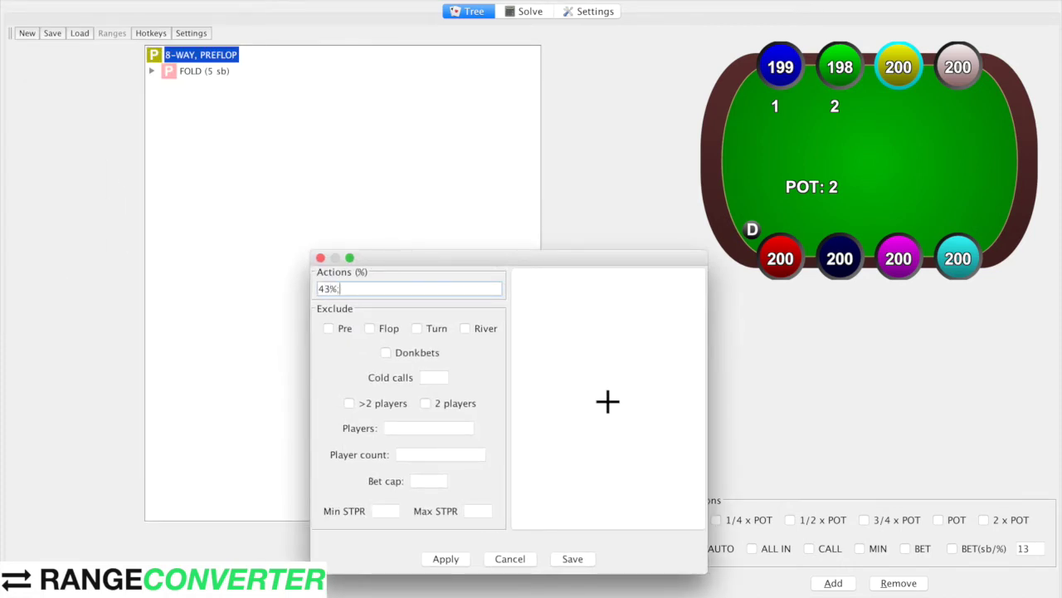
key("super+Tab")
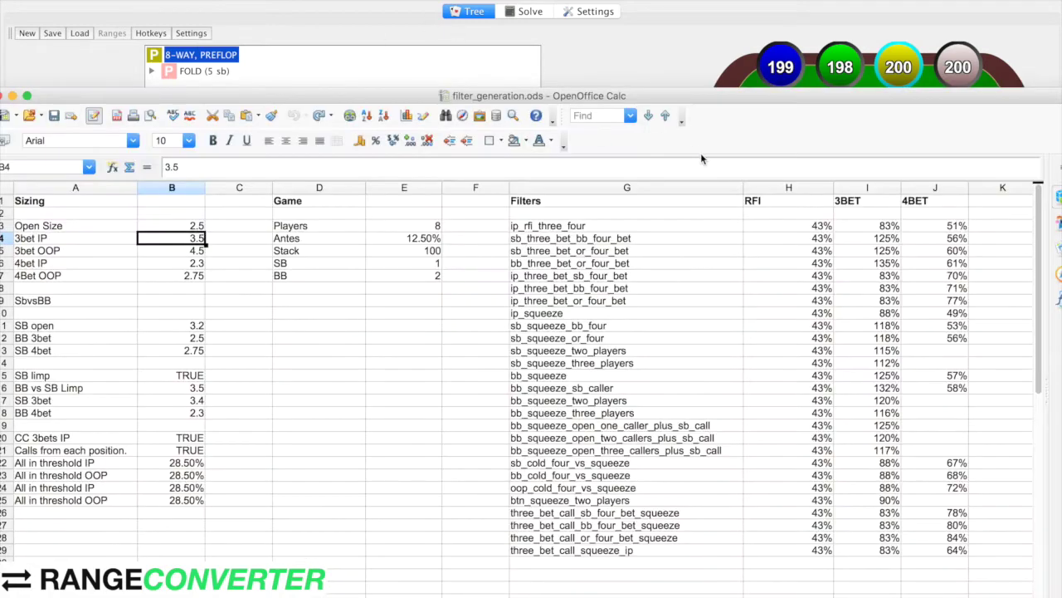
left_click(644, 50)
left_click(380, 290)
type("83%;51")
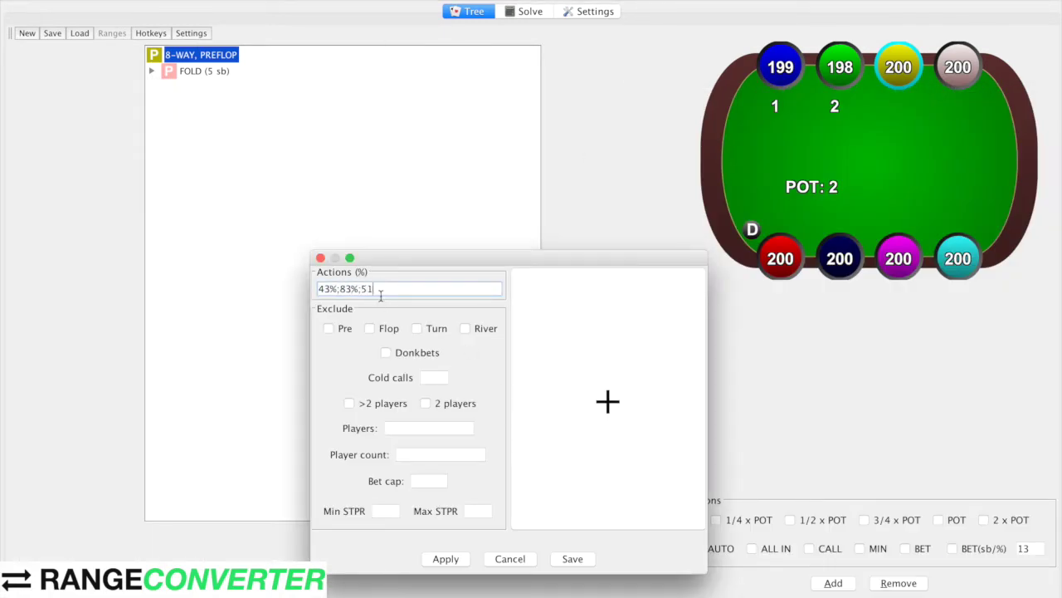
Step: Exclude flop, turn, river and donkbets, limit cold calls to 1, and set players 1,2
left_click(370, 328)
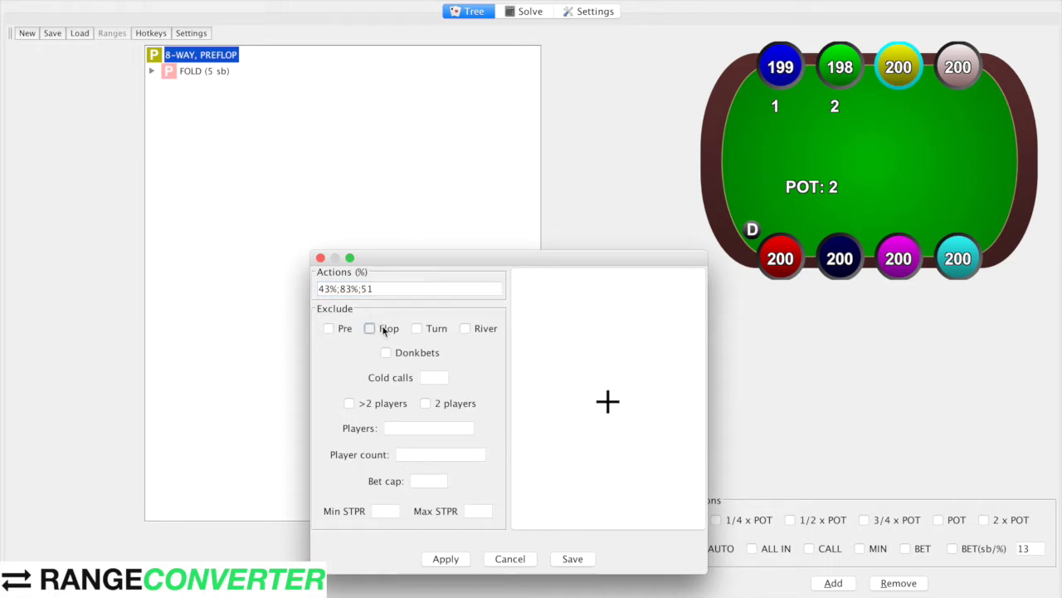
left_click(417, 329)
left_click(465, 328)
left_click(419, 352)
left_click(434, 377)
type("1")
left_click(404, 433)
type("1,2")
Step: Apply the raise-size filter and open the new 43% (10 sb) branch
left_click(362, 288)
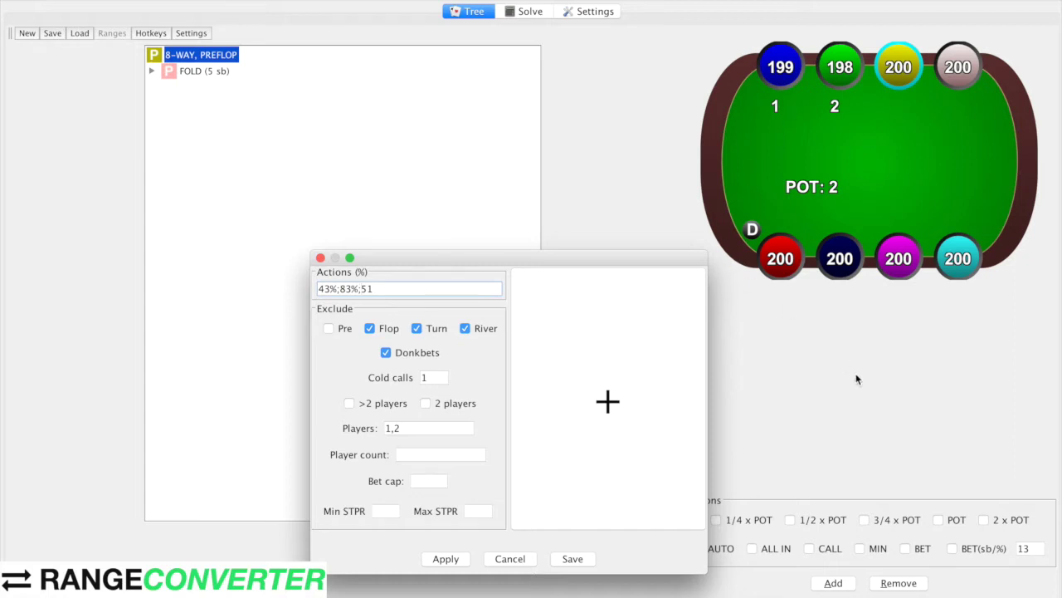
double_click(391, 289)
triple_click(391, 290)
left_click(391, 290)
double_click(396, 429)
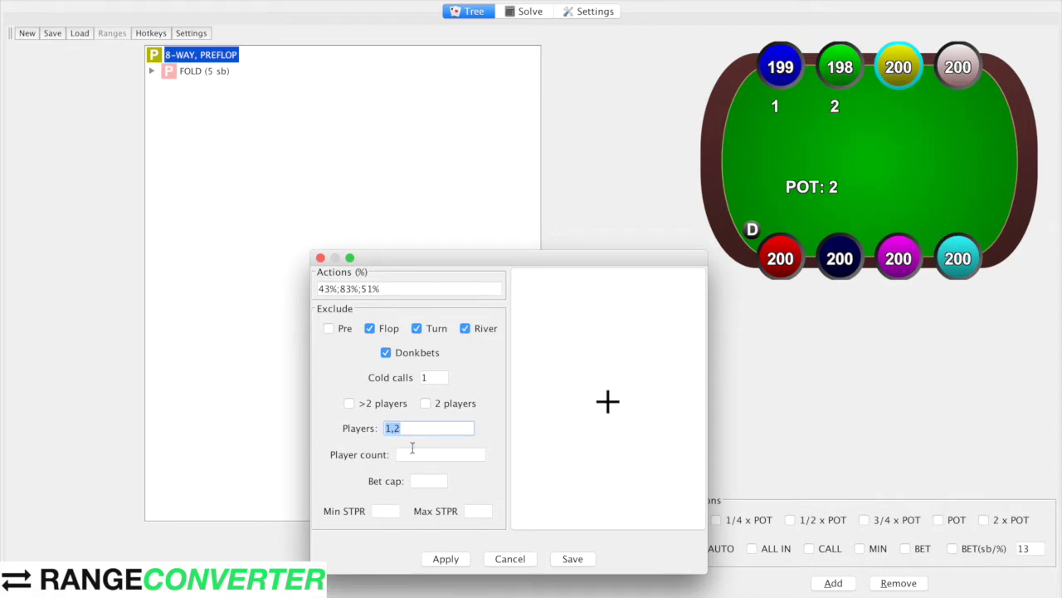
left_click(453, 560)
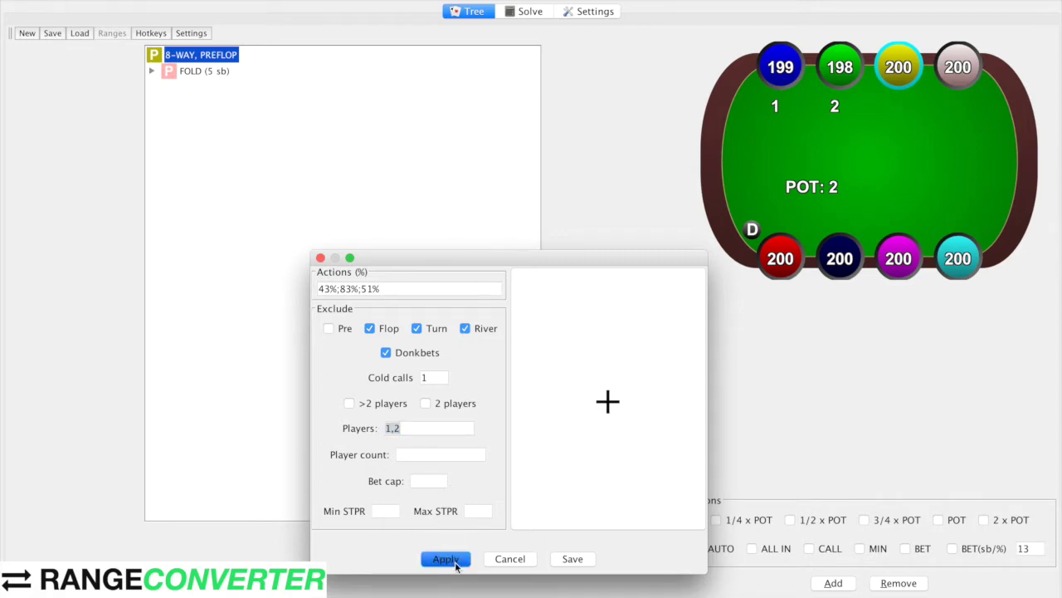
double_click(181, 71)
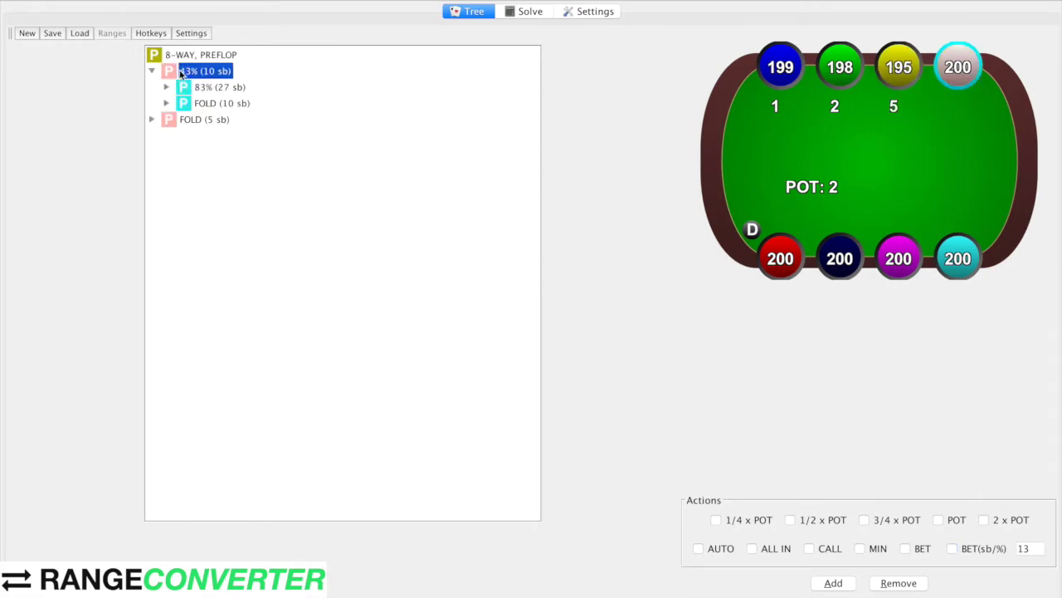
Step: Expand the 83% (27 sb) three-bet to inspect the 51% (67 sb) four-bet line
double_click(199, 87)
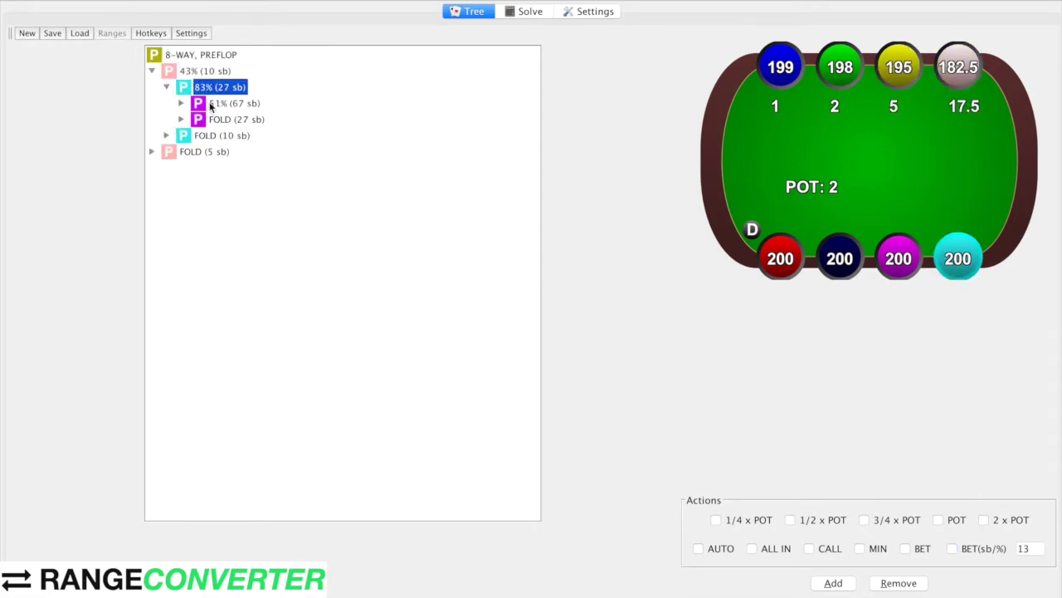
left_click(212, 104)
left_click(152, 71)
Step: Expand each FOLD (5 sb) line down to the final all-fold node, then switch to Calc
left_click(186, 87)
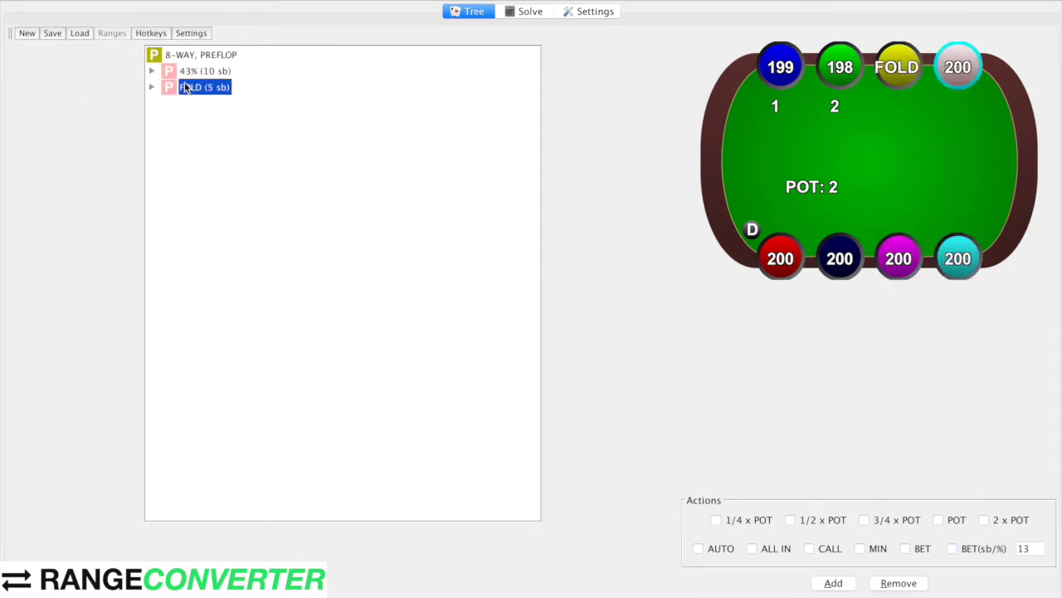
left_click(152, 87)
left_click(167, 119)
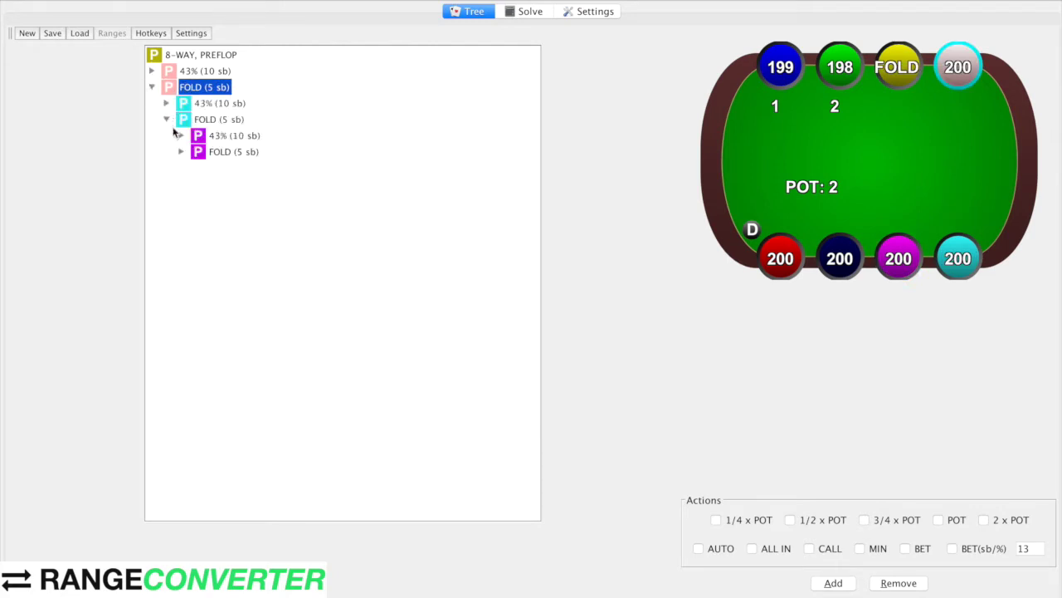
left_click(181, 151)
left_click(196, 183)
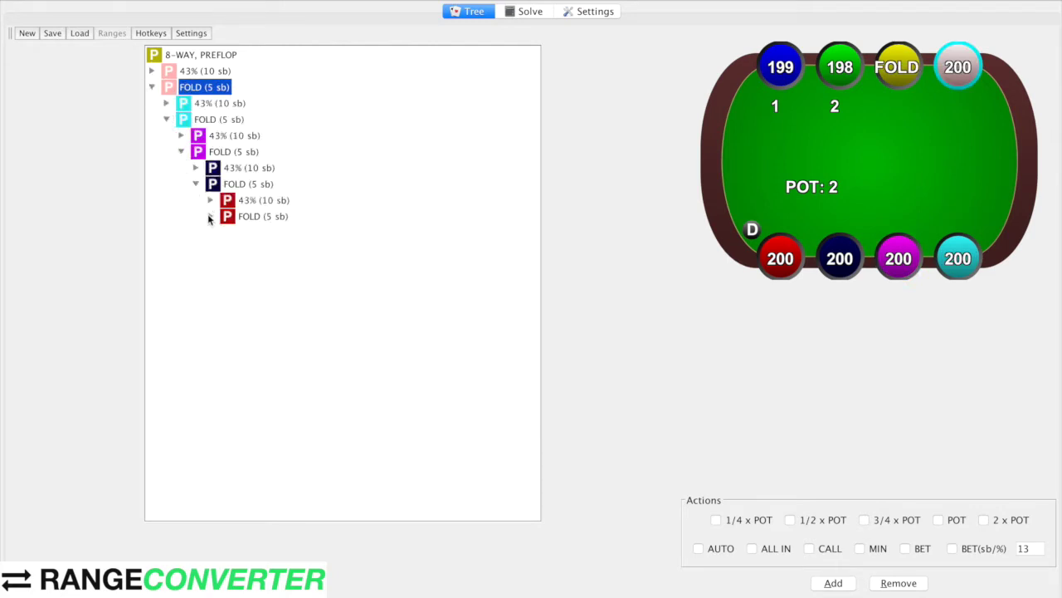
left_click(210, 216)
double_click(241, 251)
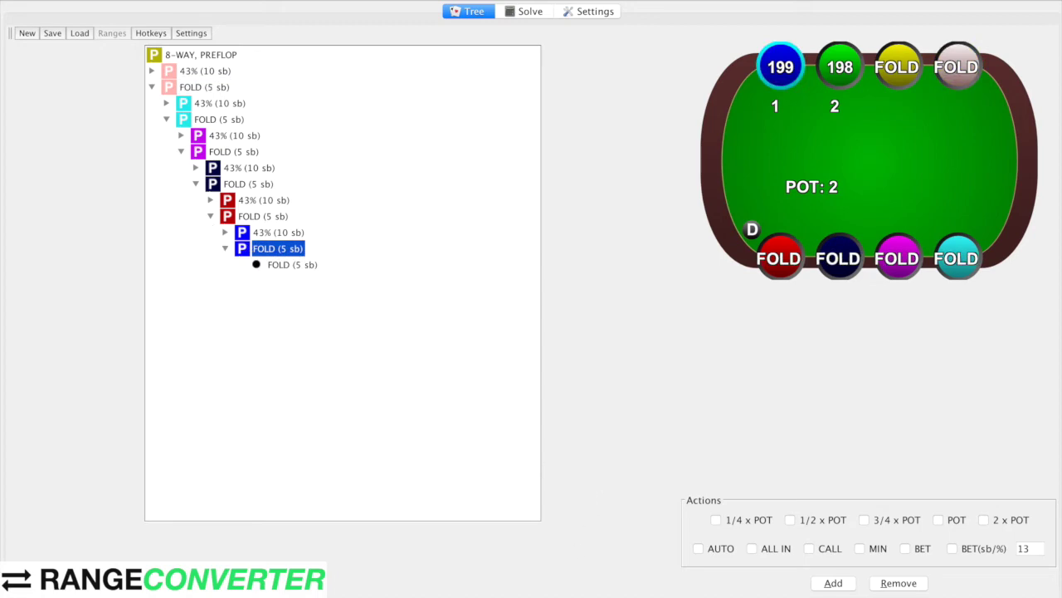
key("super+Tab")
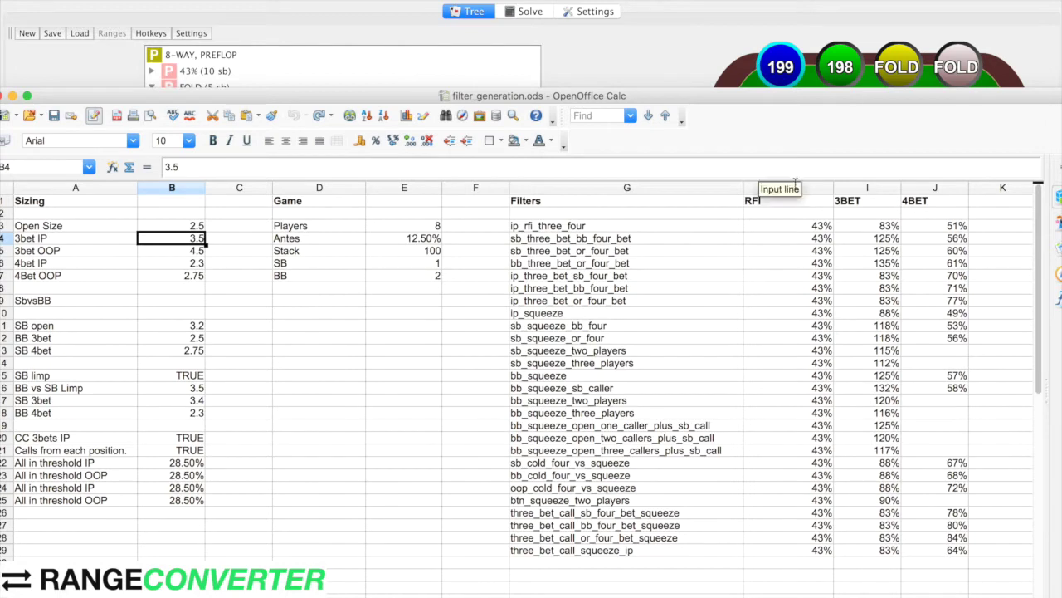
Step: Check the 2.5 Open Size in cell B3 and switch back to MonkerSolver
left_click(195, 227)
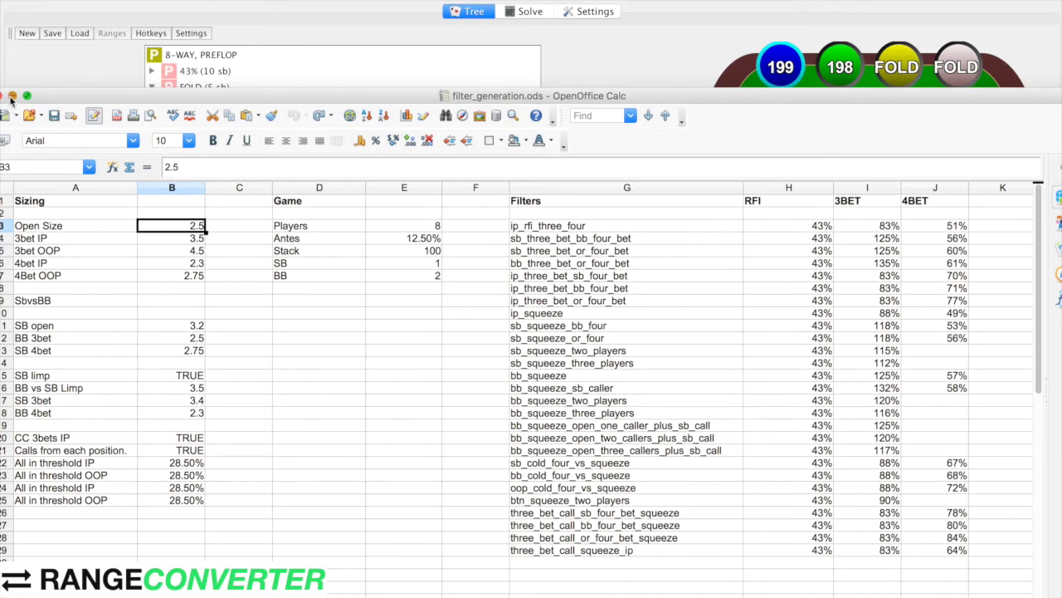
key("super+Tab")
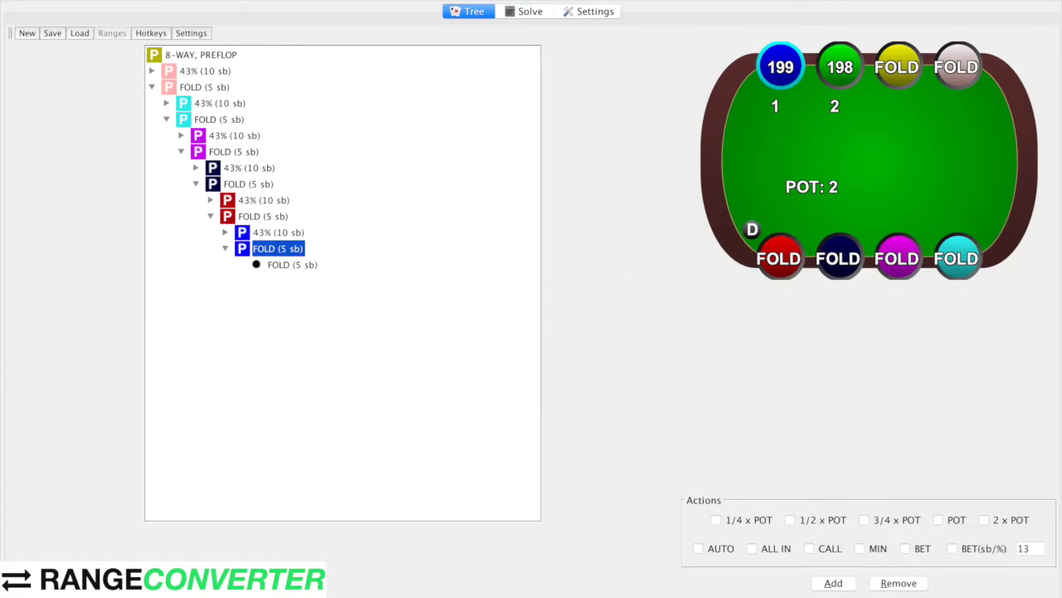
Step: In irb, clear the screen and rerun the recalled MkrBuilder::Game.new command
key("super+Tab")
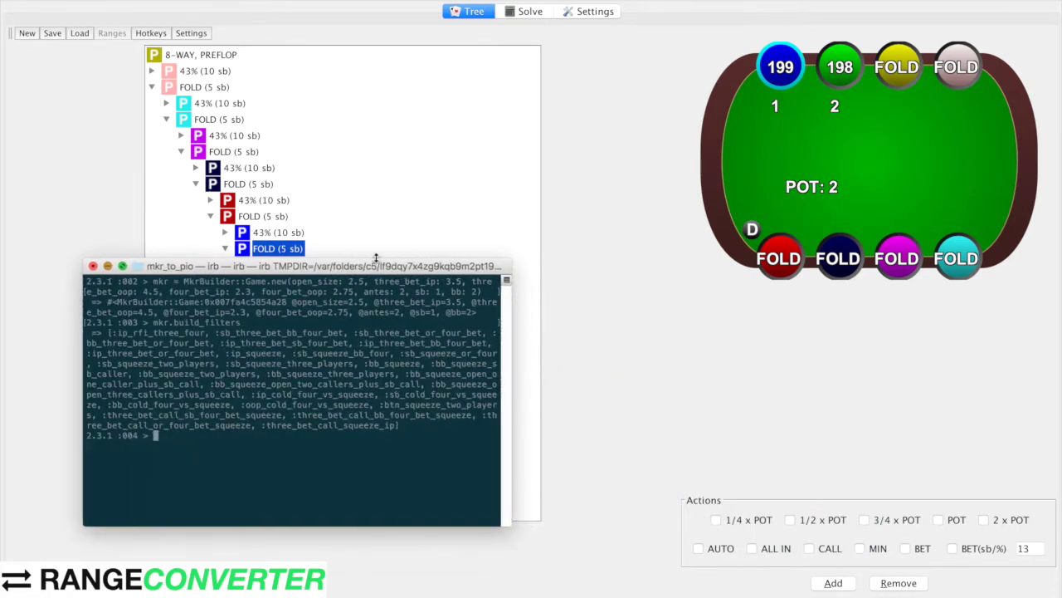
key("super+k")
key("Up")
key("Up")
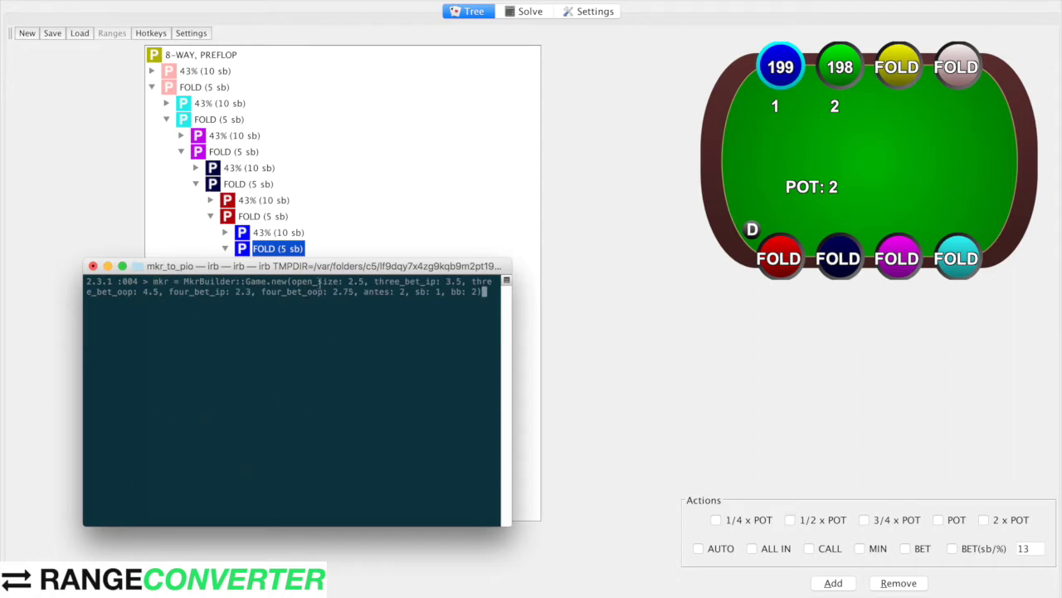
key("Left")
key("Left")
key("Left")
key("Left")
key("Left")
key("Left")
key("Left")
key("Left")
key("Left")
key("Left")
key("Left")
key("Left")
key("Left")
key("Left")
key("Left")
key("Left")
key("Left")
key("Left")
key("Left")
key("Left")
key("Left")
key("Left")
key("Left")
key("Left")
key("Left")
key("Left")
key("Left")
key("Left")
key("Left")
key("Left")
key("Left")
key("Left")
key("Left")
key("Left")
key("Left")
key("Left")
key("Left")
key("Left")
key("Left")
key("Left")
key("Left")
key("Left")
key("Left")
key("Left")
key("Left")
key("Left")
key("Left")
key("Left")
key("Left")
key("Left")
key("Left")
key("Left")
key("Left")
key("Left")
key("Left")
key("Left")
key("Left")
key("Left")
key("Left")
key("Left")
key("Left")
key("Left")
key("Left")
key("Left")
key("Left")
key("Left")
key("Left")
key("Left")
key("Left")
key("Left")
key("Left")
key("Left")
key("Left")
key("Left")
key("Left")
key("Left")
key("Left")
key("Left")
key("Left")
key("Left")
key("Left")
key("Left")
key("Left")
key("Left")
key("Left")
key("Left")
key("Left")
key("Left")
key("Left")
key("Left")
key("Left")
key("Left")
key("Left")
key("Left")
key("Left")
key("Left")
key("Right")
key("Right")
key("Right")
key("Right")
key("Right")
key("Right")
key("Right")
key("Right")
key("Right")
key("Right")
key("Right")
key("Right")
key("Right")
key("Right")
key("Right")
key("Right")
key("Right")
key("Right")
key("Right")
key("Right")
key("Right")
key("Right")
key("Right")
key("Right")
key("Right")
key("Right")
key("Right")
key("Right")
key("Right")
key("Right")
key("Right")
key("Right")
key("Right")
key("Return")
Step: Run mkr.build_filters to list the filters, then return to MonkerSolver
type("mk")
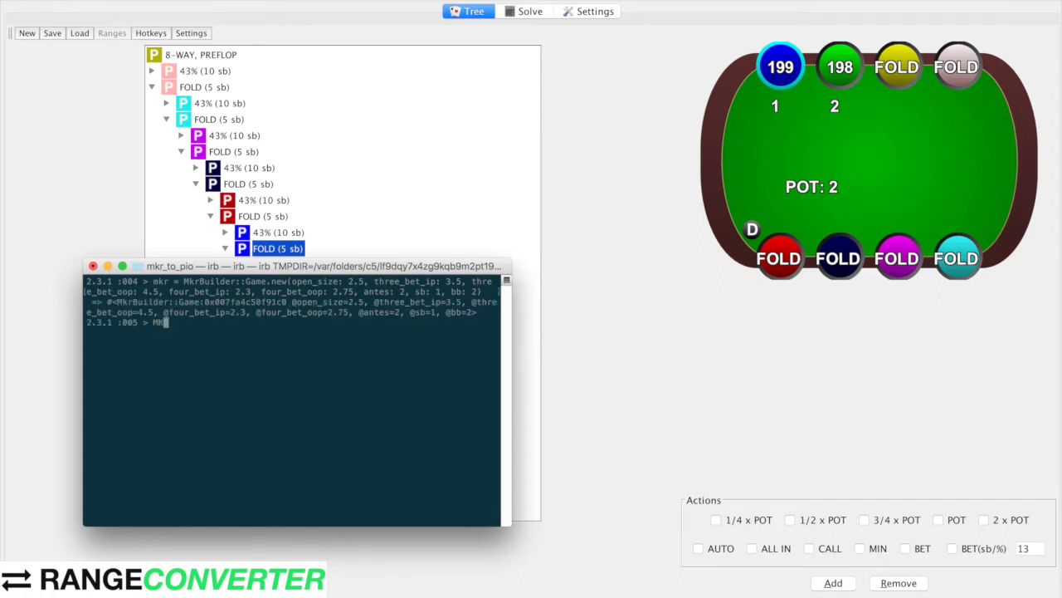
type("r.build_filters")
key("Return")
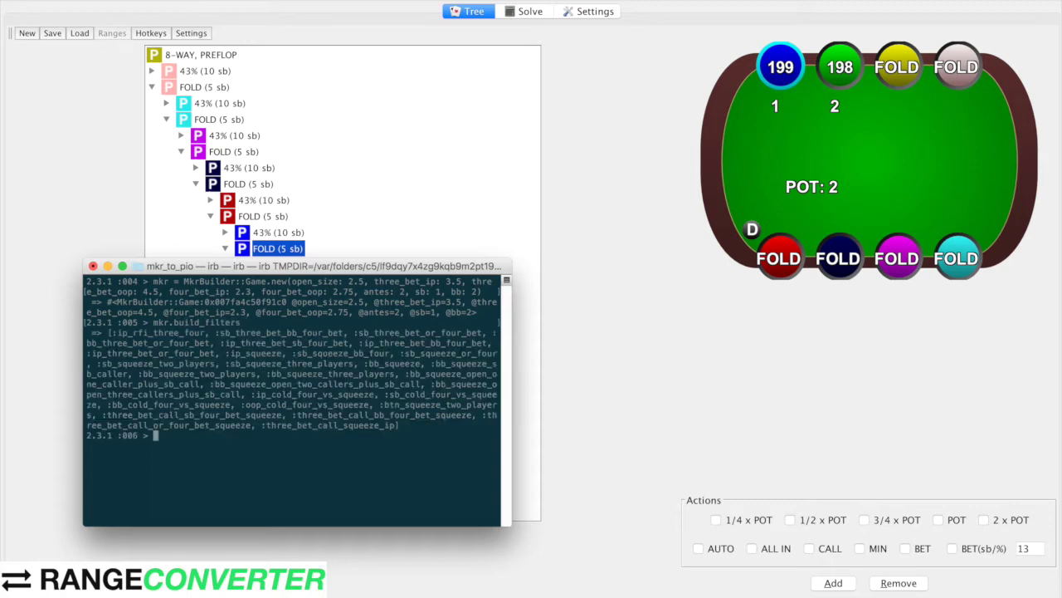
left_click(643, 260)
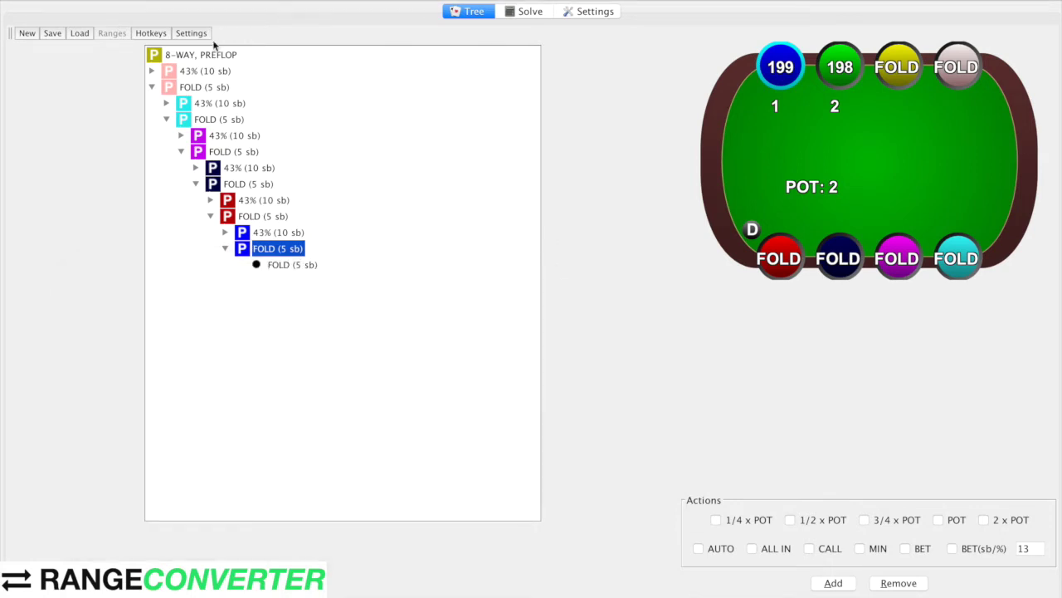
Step: Show the saved filters available to add to every node under the 8-WAY, PREFLOP root
right_click(174, 56)
mouse_move(212, 70)
mouse_move(377, 137)
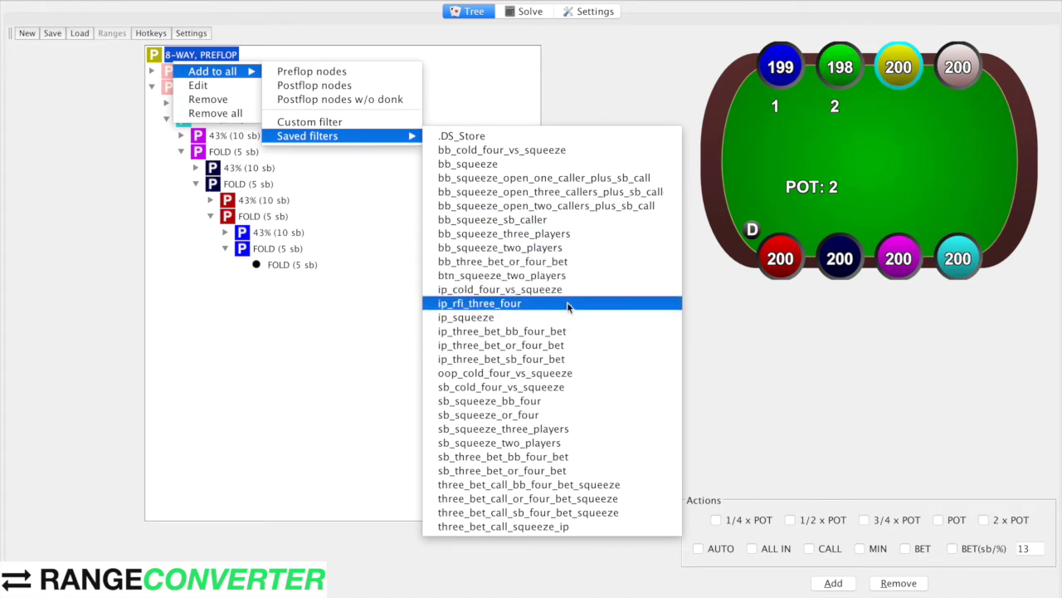
Step: Close the saved filters list, collapse FOLD (5 sb) and expand the 43% (10 sb) open
key("Escape")
key("Escape")
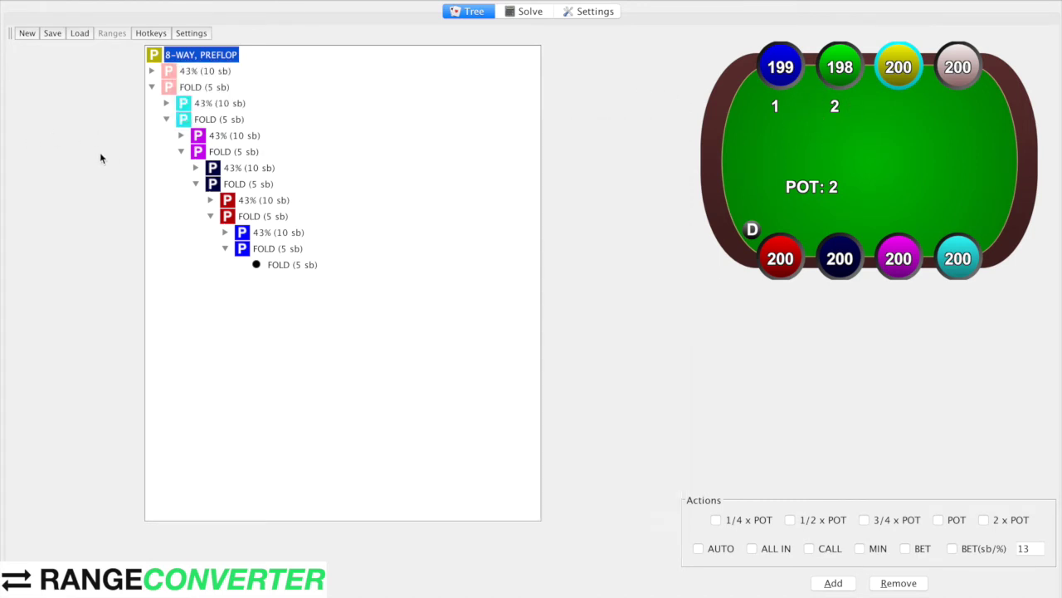
left_click(151, 87)
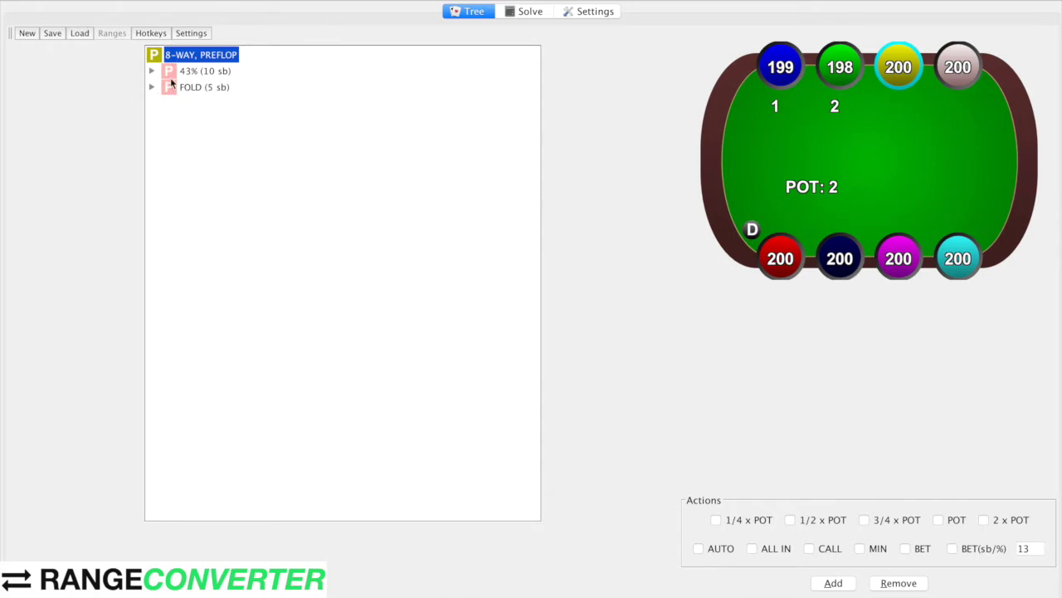
left_click(155, 73)
left_click(155, 73)
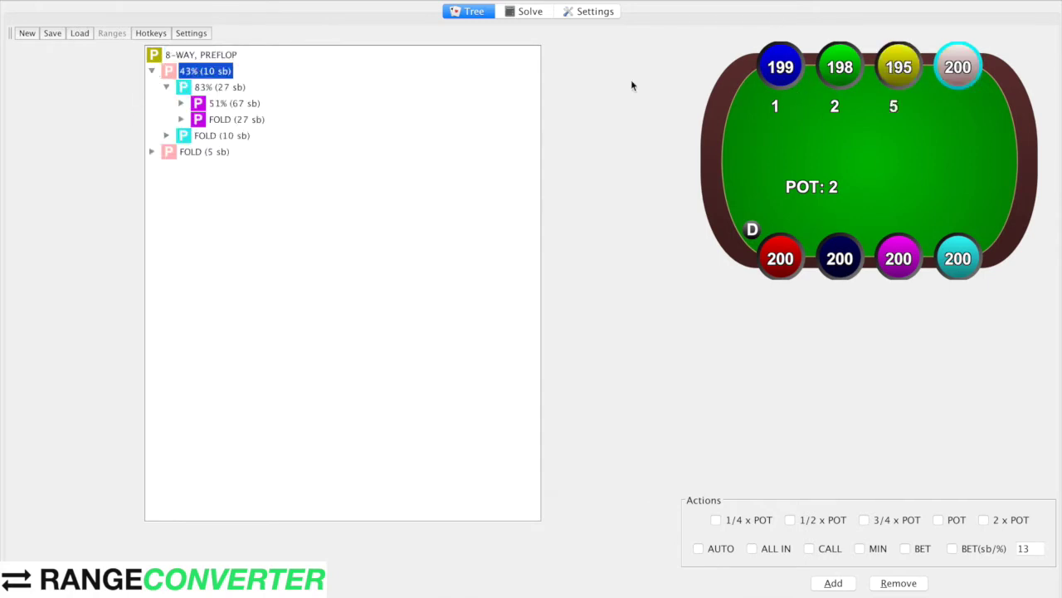
Step: Add a CALL (15 sb) response to the 43% open and remove its extra CALL (20 sb) child
left_click(827, 551)
left_click(832, 582)
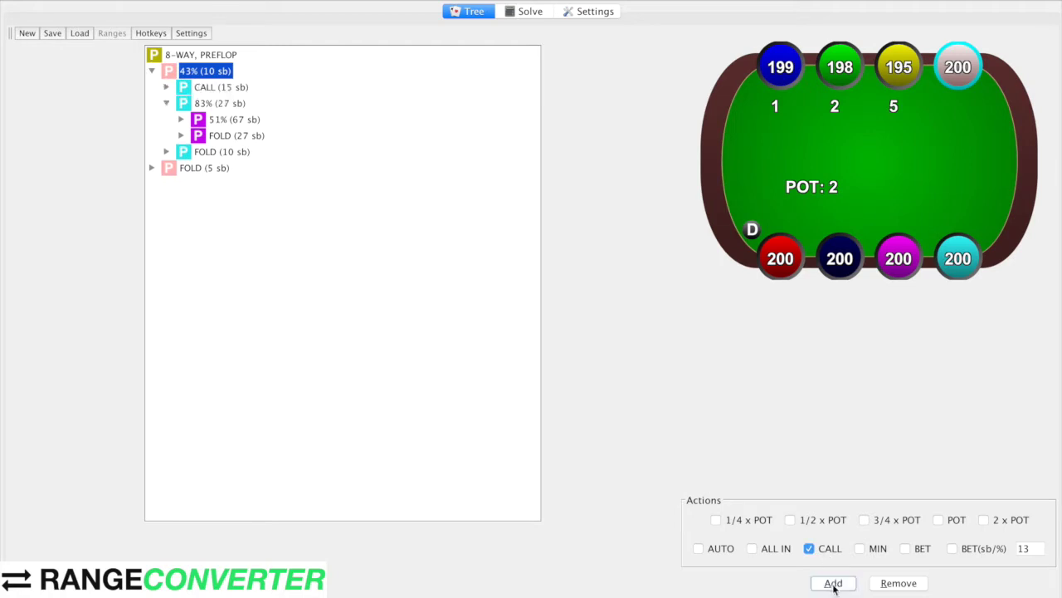
left_click(166, 86)
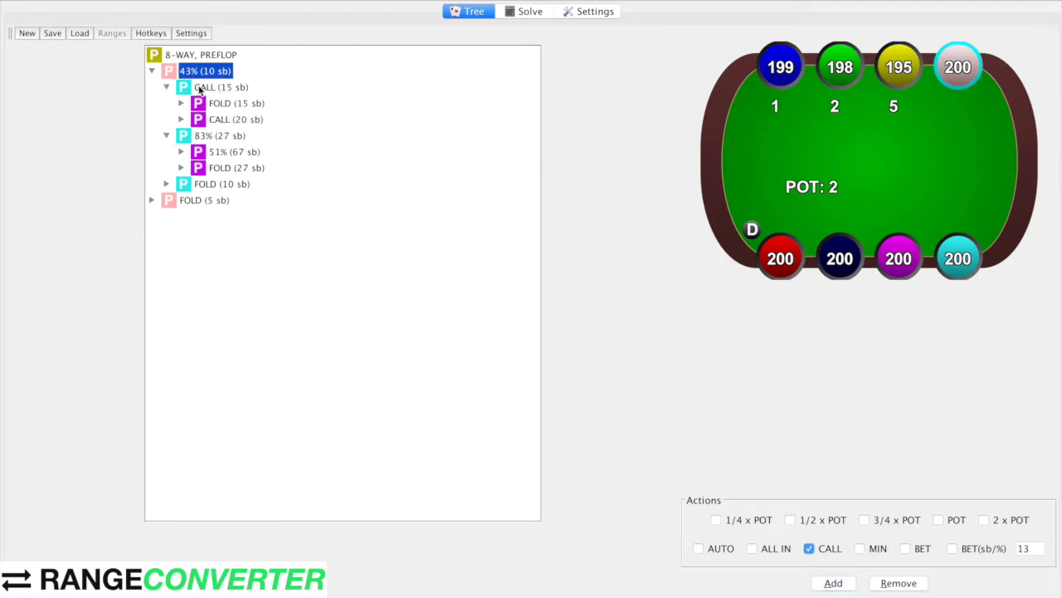
right_click(199, 88)
left_click(767, 565)
left_click(769, 550)
right_click(226, 87)
left_click(252, 138)
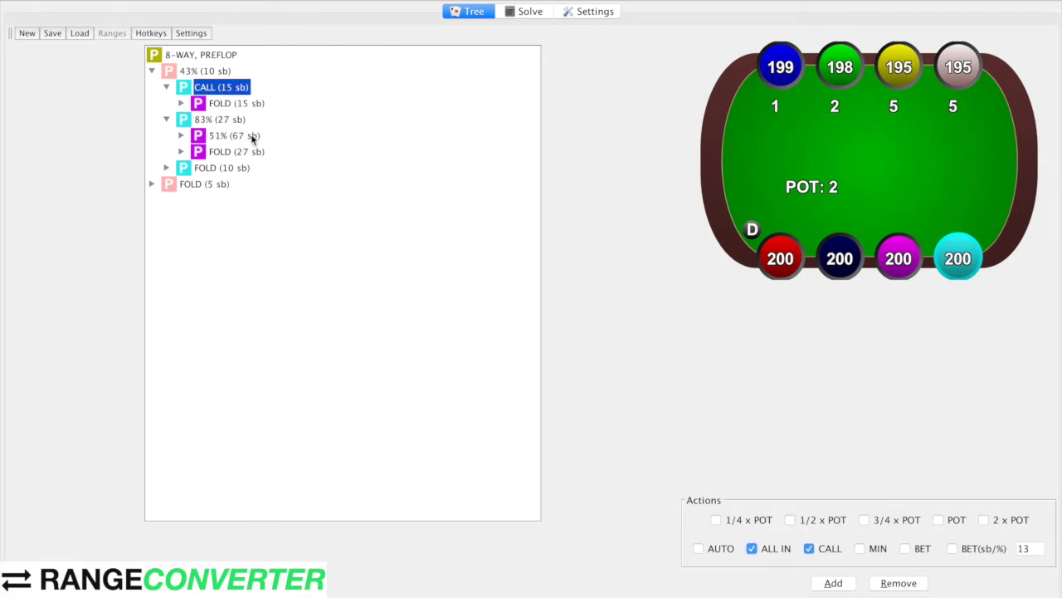
right_click(235, 91)
Step: Apply saved filter ip_squeeze with Cold calls 2 and Players 1,2,3,4 to add an 88% (37 sb) squeeze
mouse_move(321, 108)
mouse_move(435, 171)
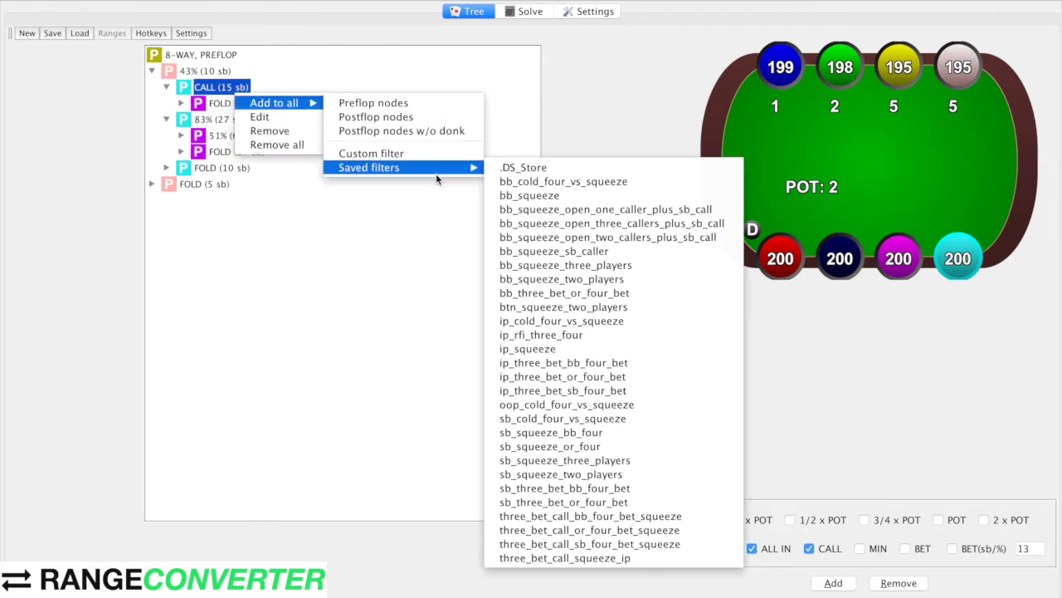
left_click(600, 350)
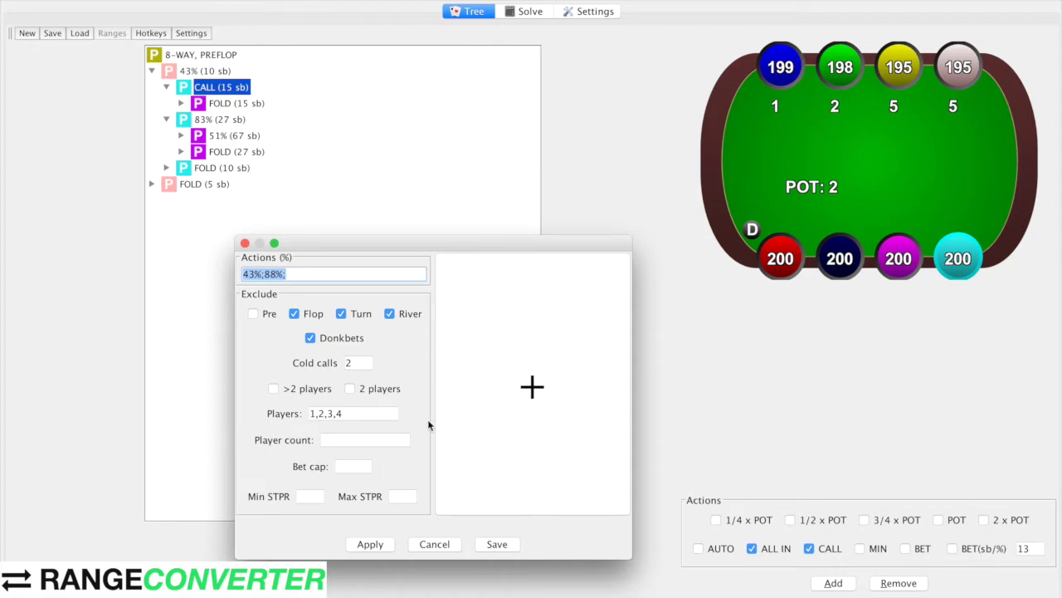
double_click(349, 363)
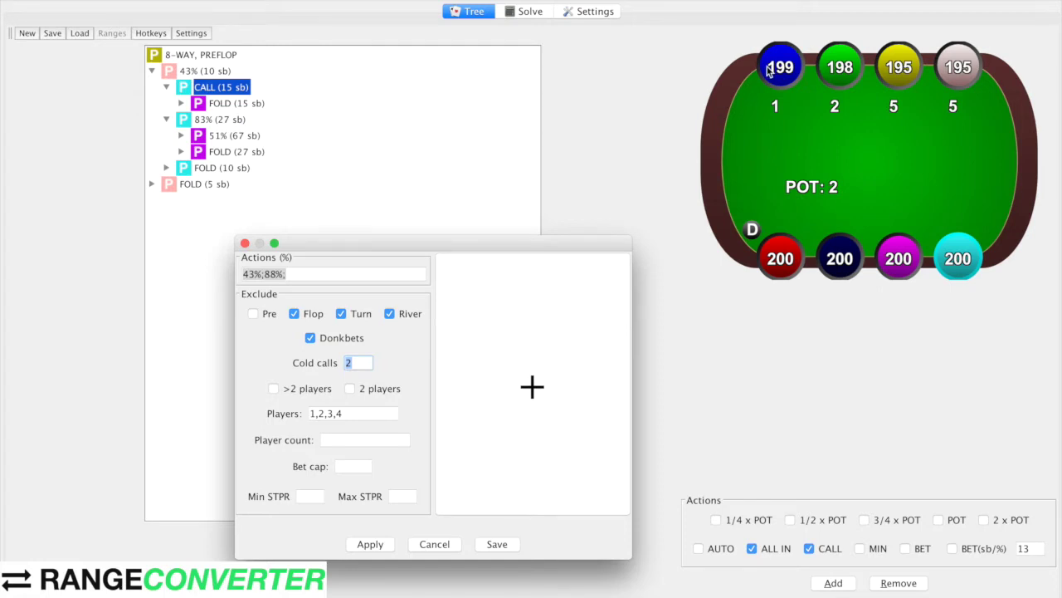
left_click(365, 362)
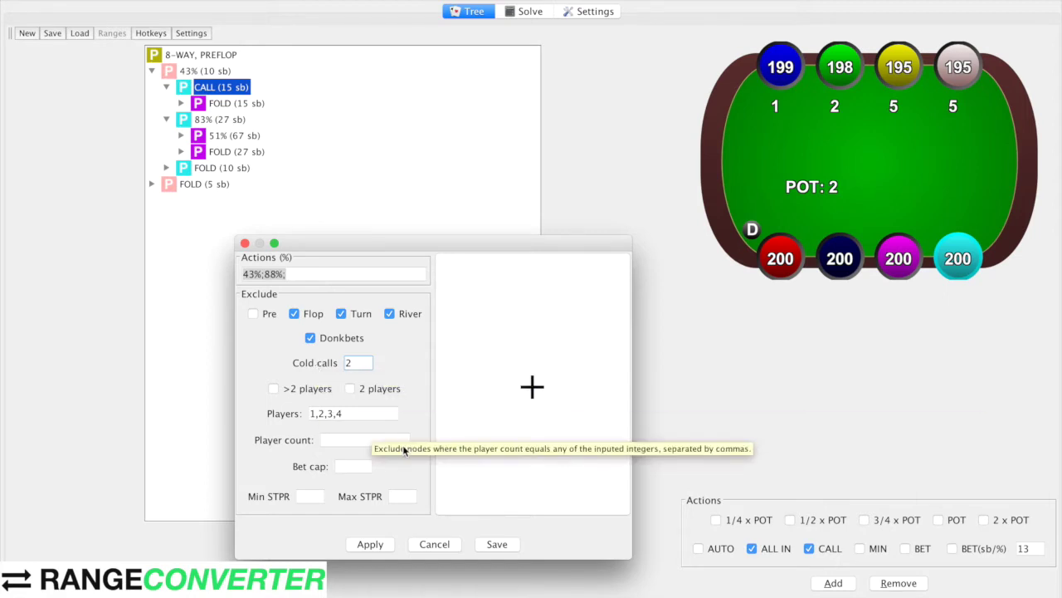
key("Tab")
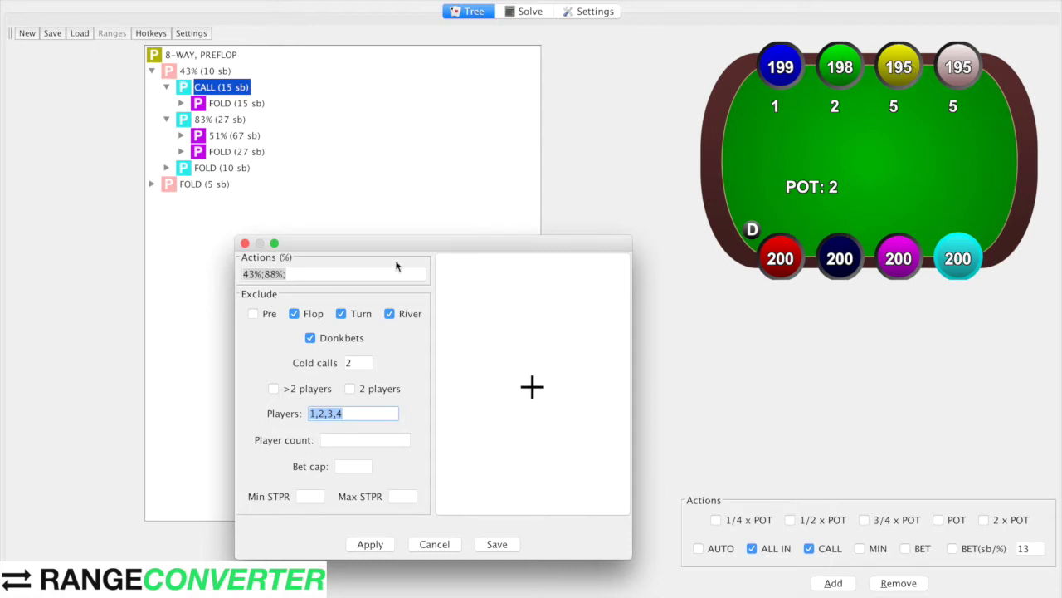
left_click(365, 543)
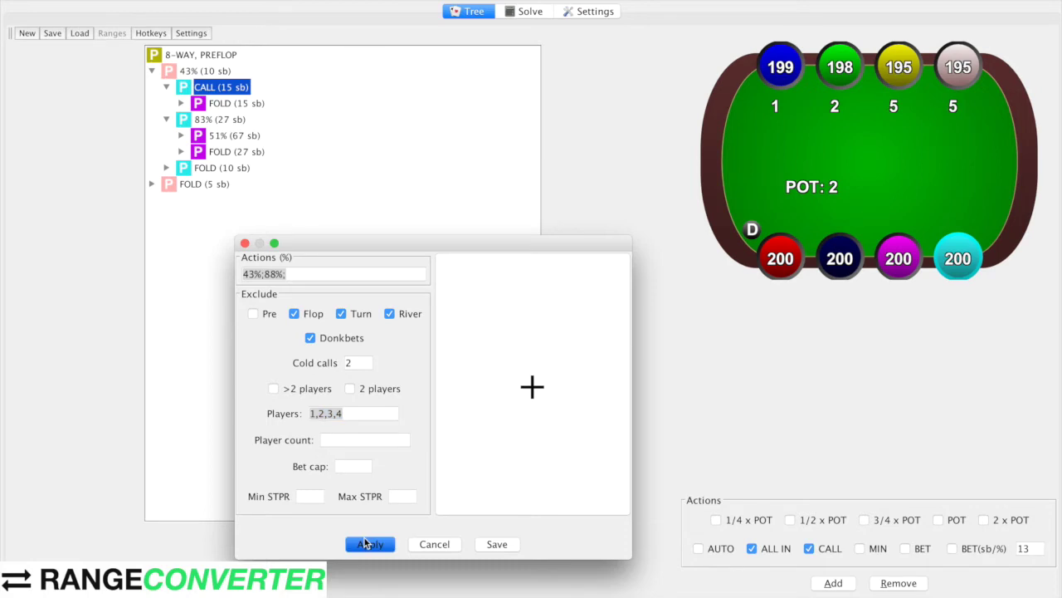
left_click(215, 119)
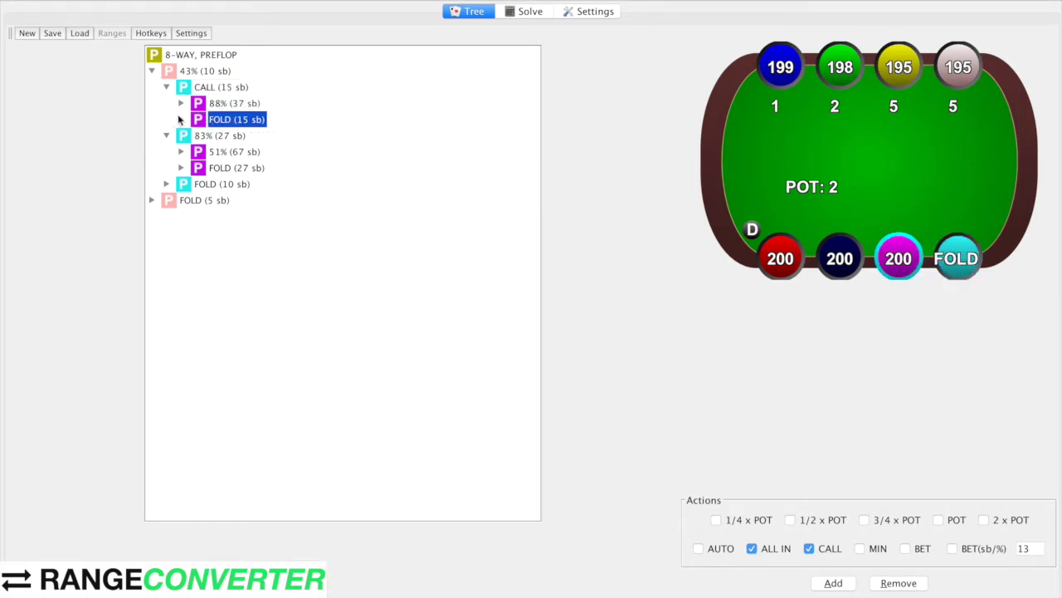
Step: Expand the FOLD (15 sb) lines and the 88% (37 sb) squeeze node under CALL
left_click(180, 120)
left_click(226, 138)
left_click(196, 153)
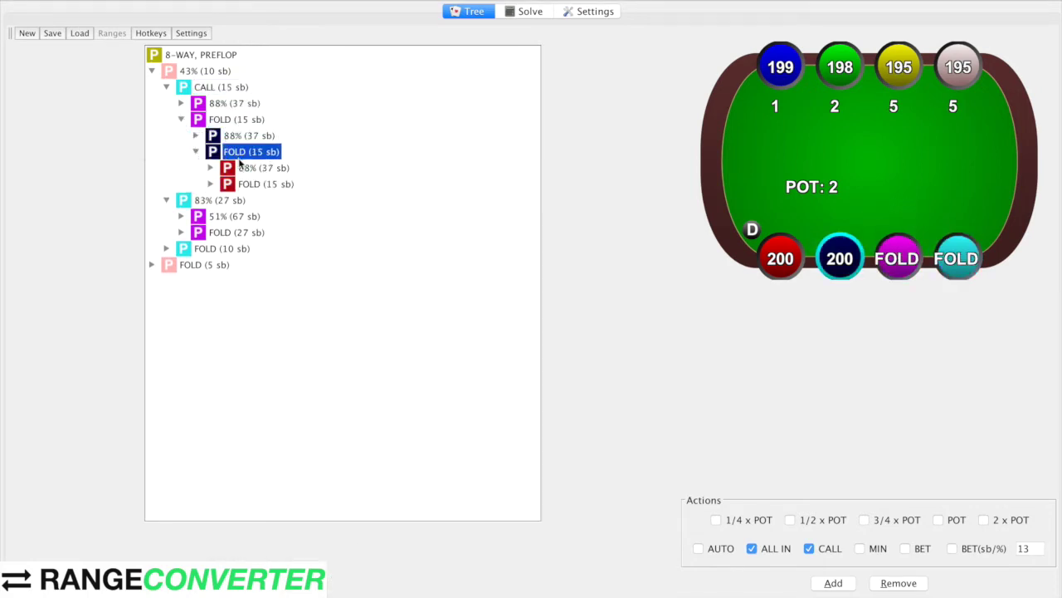
left_click(242, 166)
left_click(237, 105)
left_click(182, 103)
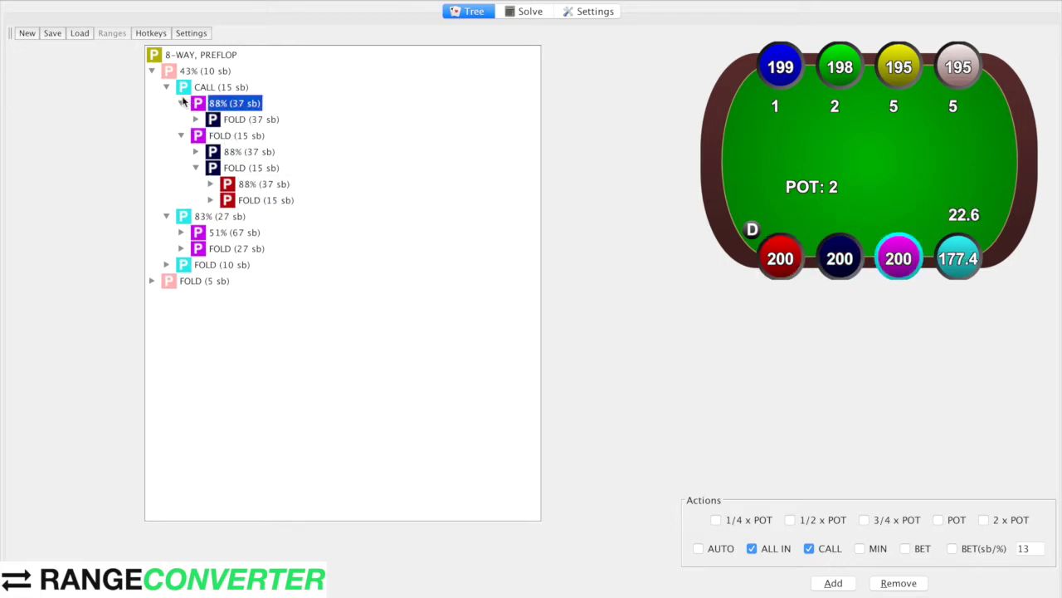
Step: Apply saved filter bb_squeeze_three_players to the 88% squeeze, adding a 49% (89 sb) four-bet
right_click(221, 108)
mouse_move(258, 116)
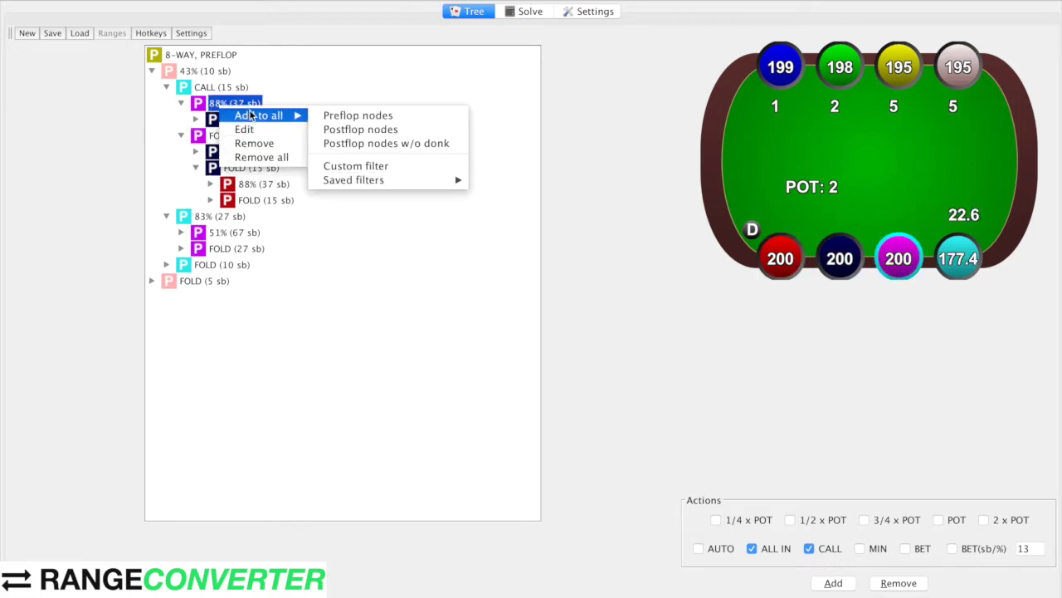
mouse_move(414, 188)
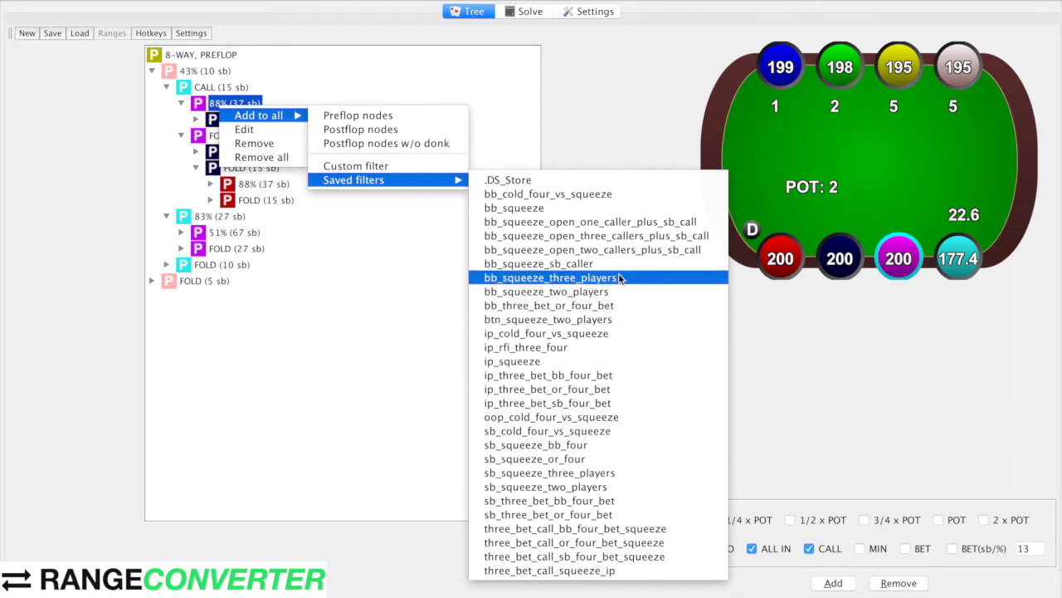
left_click(610, 340)
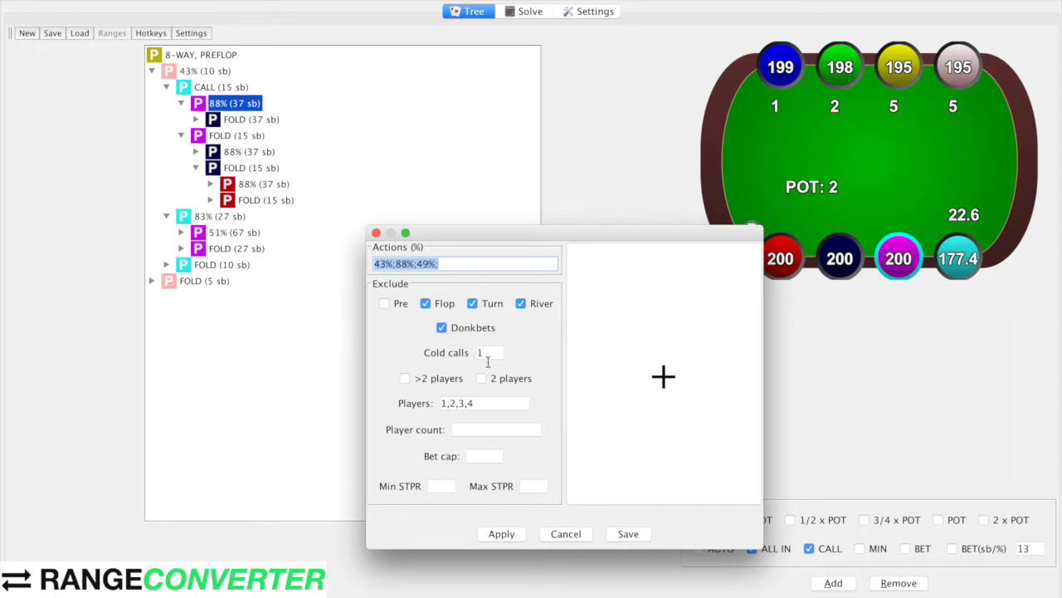
mouse_move(488, 362)
left_click(492, 536)
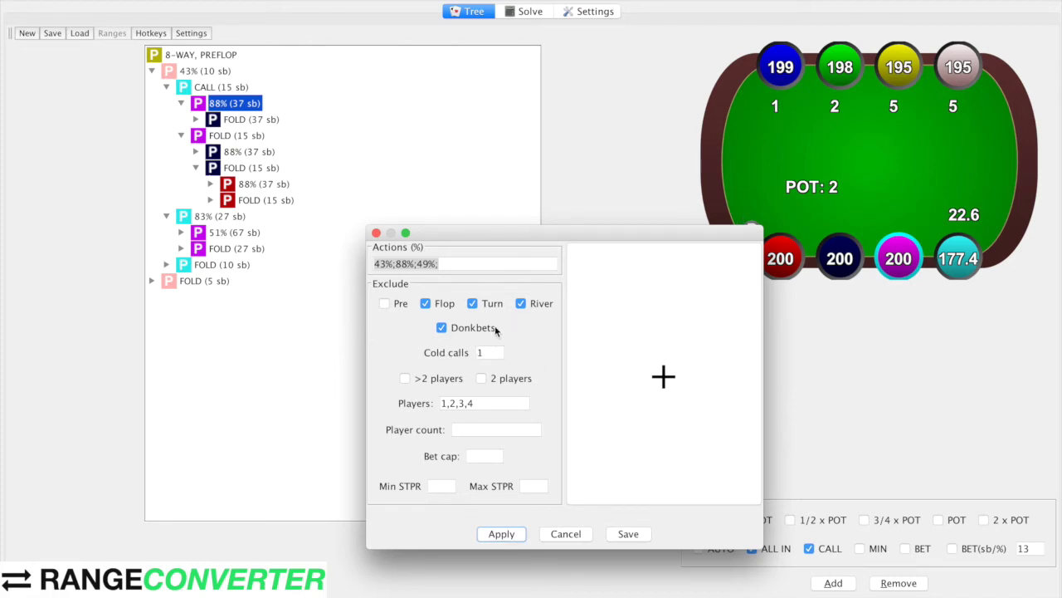
mouse_move(434, 357)
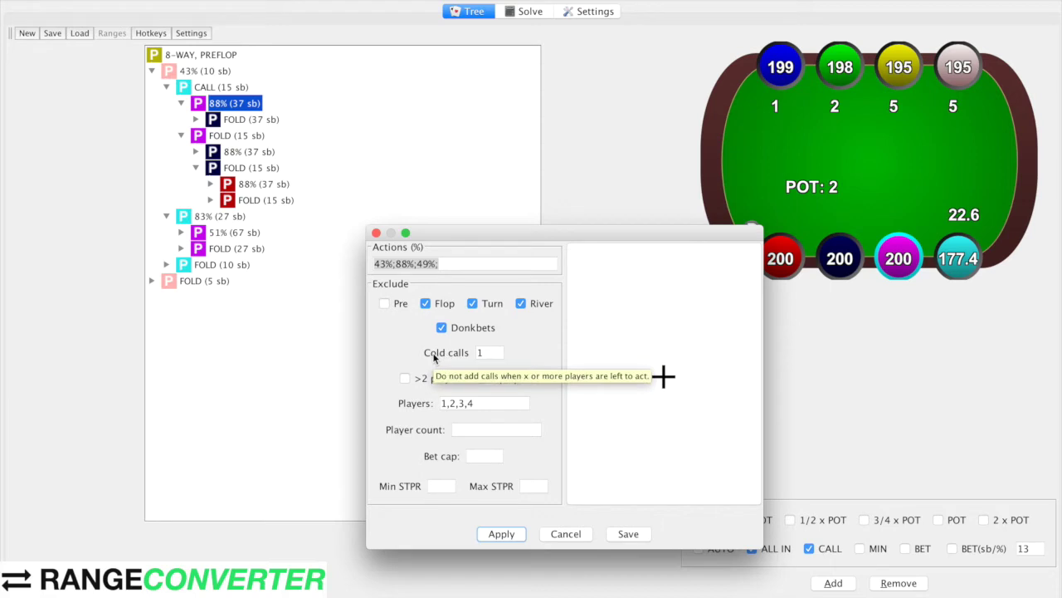
left_click(500, 536)
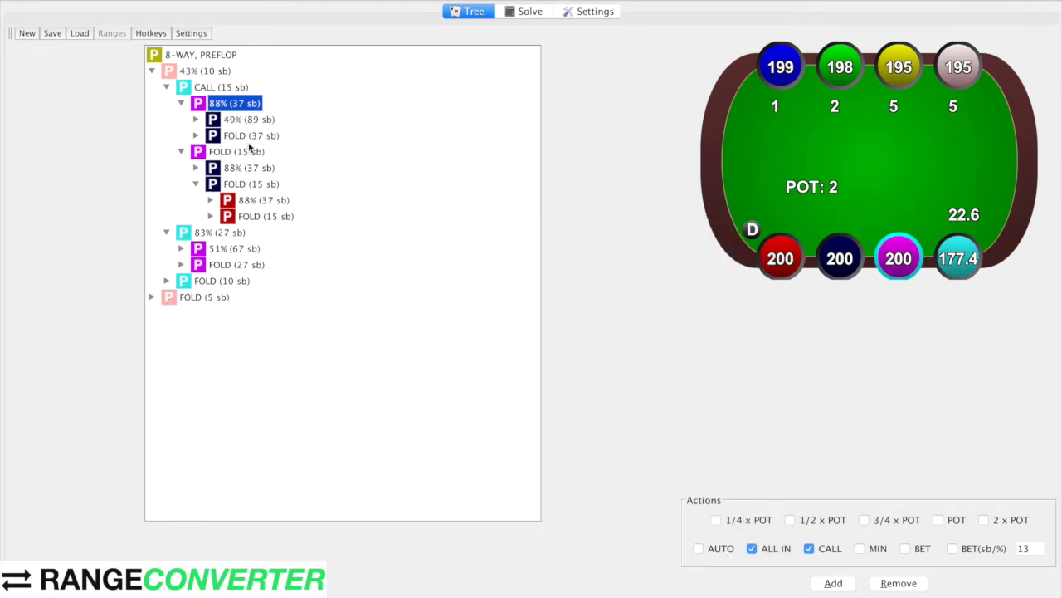
Step: Expand the FOLD (37 sb) branches down to the blue player's FOLD (37 sb) node
left_click(246, 120)
left_click(245, 135)
left_click(196, 135)
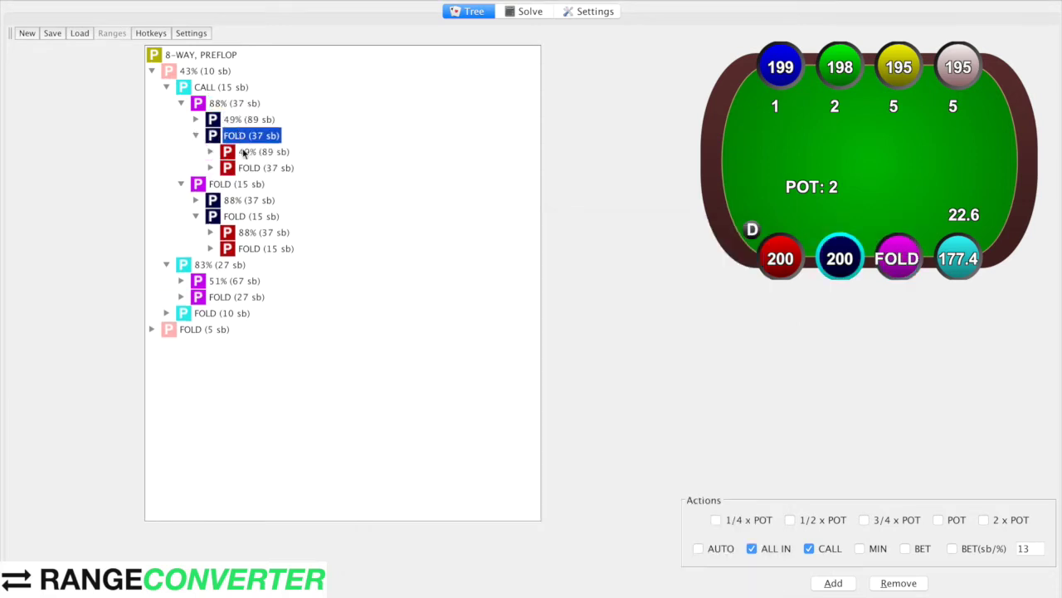
left_click(239, 152)
left_click(241, 168)
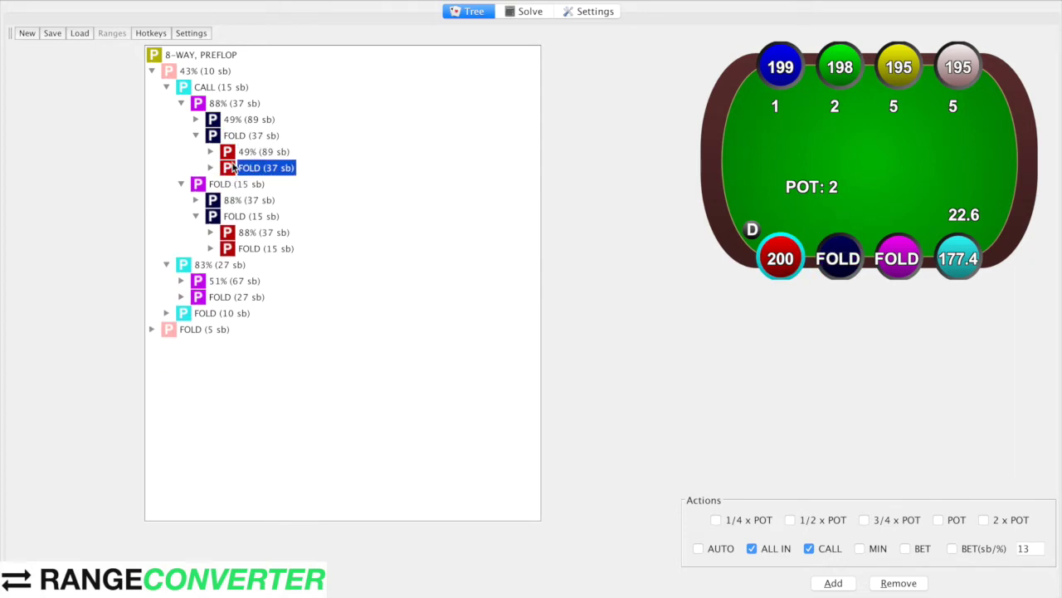
left_click(210, 167)
left_click(264, 200)
left_click(225, 200)
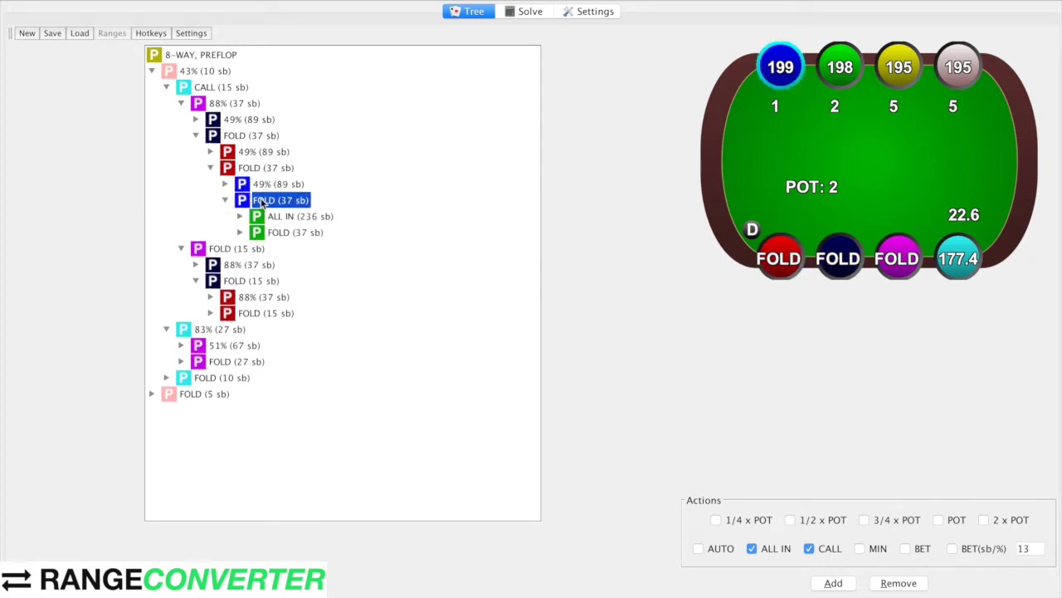
Step: Replace the green player's all-in with a 67% (99 sb) raise from the 43%;88%;67% filter
right_click(262, 202)
left_click(302, 250)
right_click(301, 207)
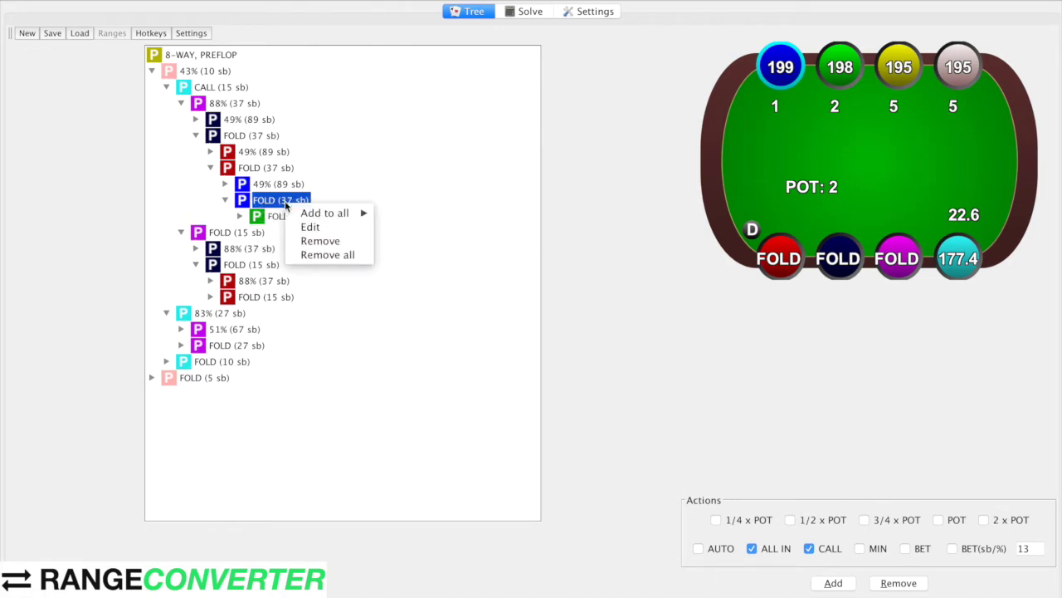
mouse_move(336, 214)
mouse_move(526, 280)
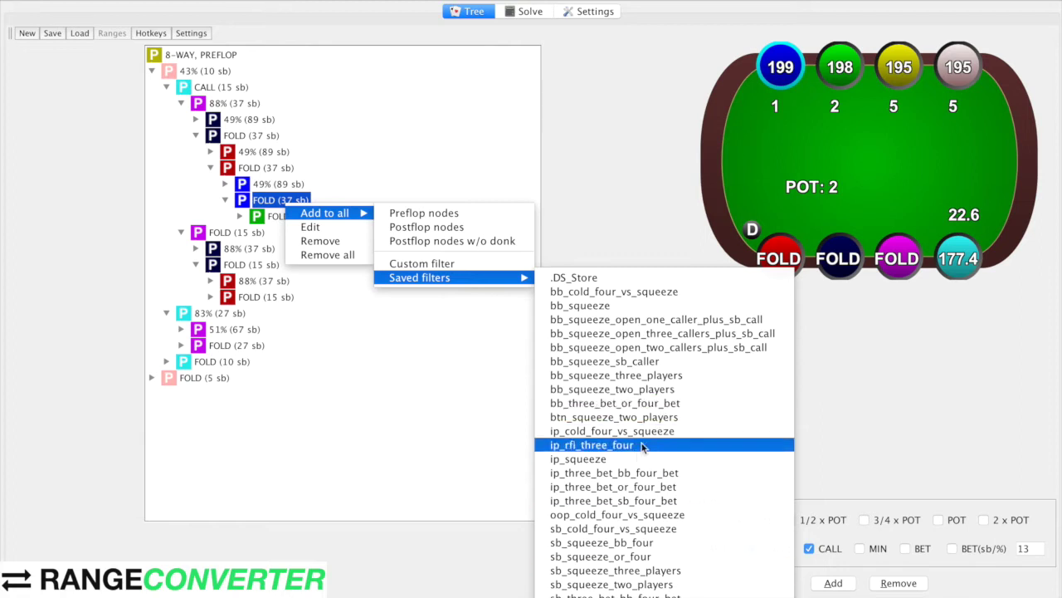
left_click(642, 529)
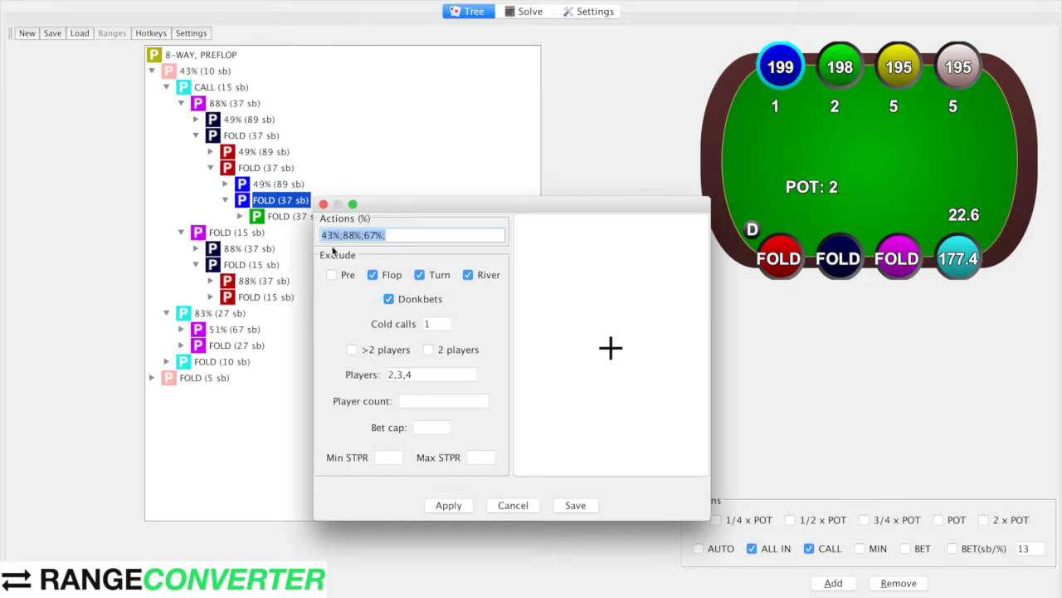
left_click(437, 504)
left_click(283, 218)
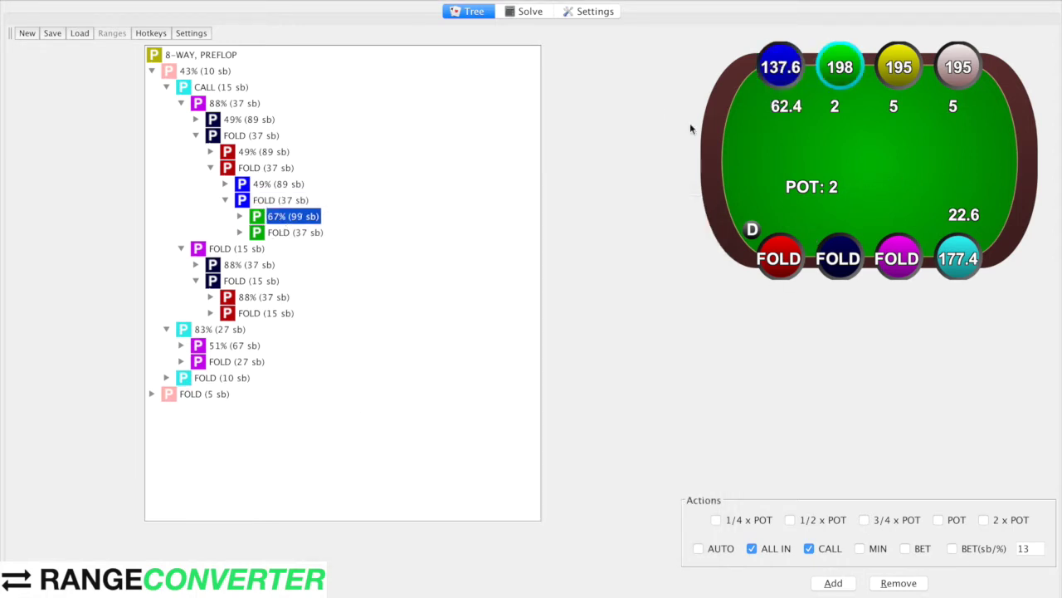
key("super+space")
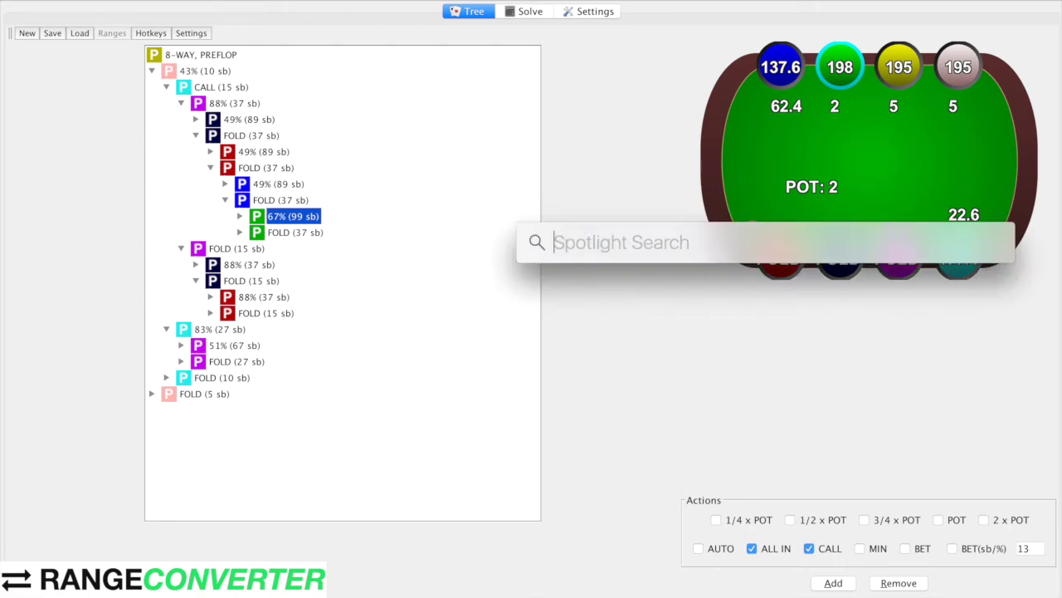
type("22.6*2.75")
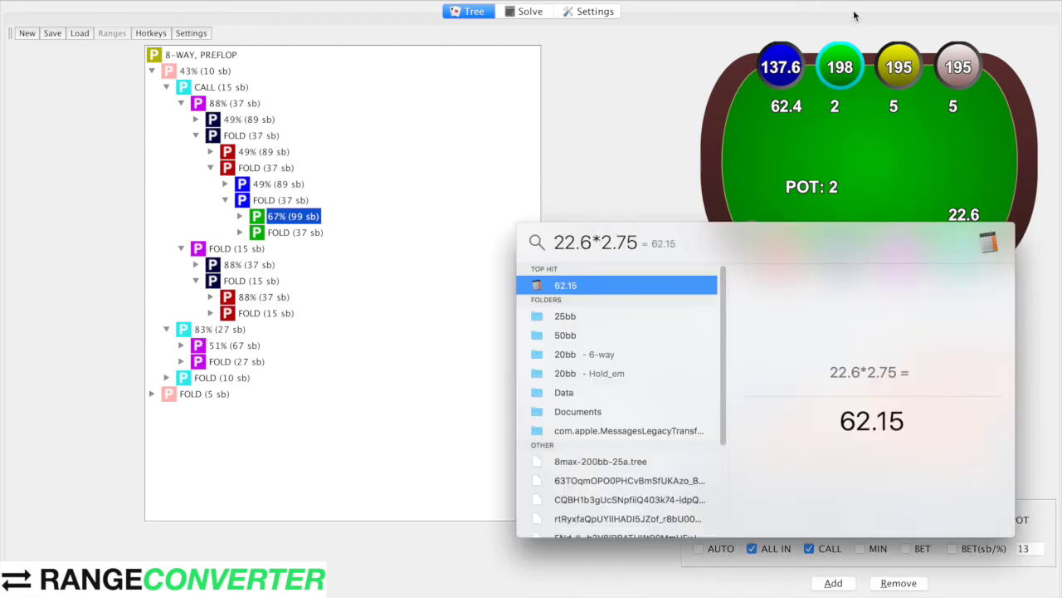
key("Escape")
left_click(239, 215)
left_click(240, 216)
double_click(258, 218)
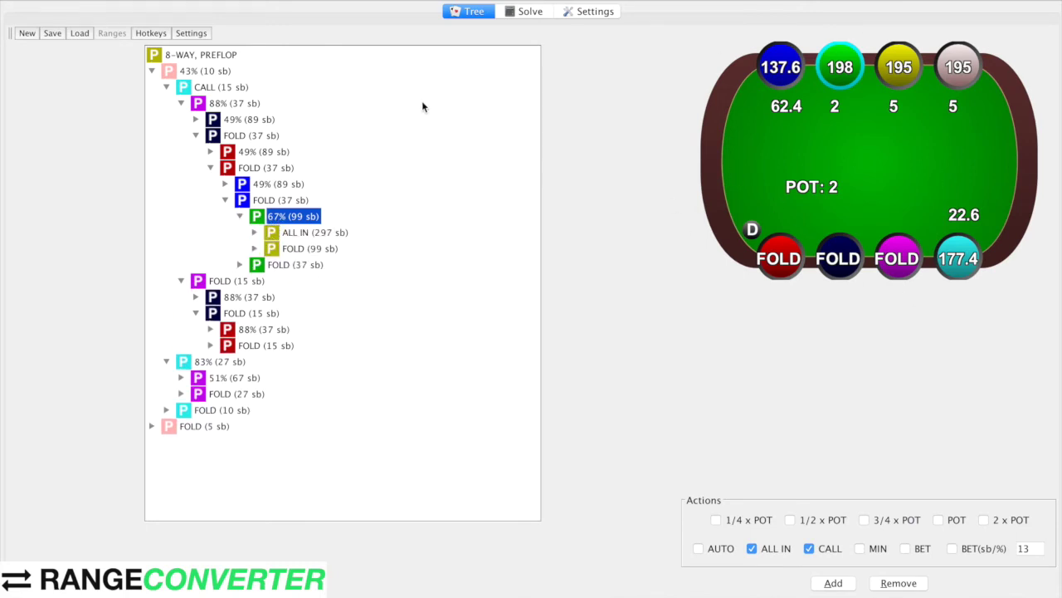
left_click(240, 216)
left_click(271, 232)
left_click(240, 233)
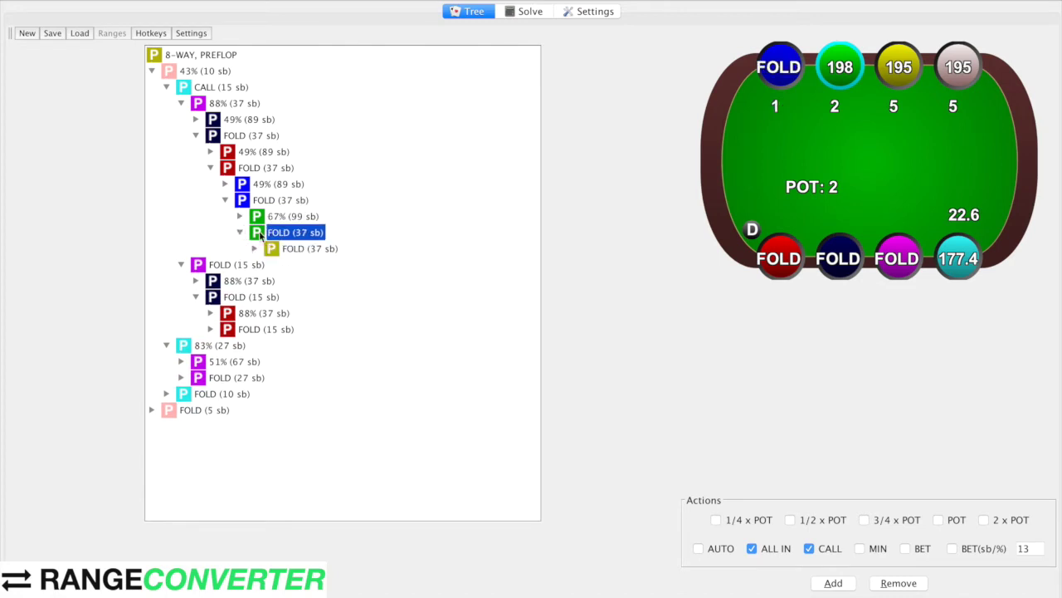
Step: Apply saved filter btn_squeeze_two_players after the green FOLD (37 sb), adding a 68% (97 sb) raise
right_click(279, 233)
mouse_move(316, 243)
mouse_move(449, 315)
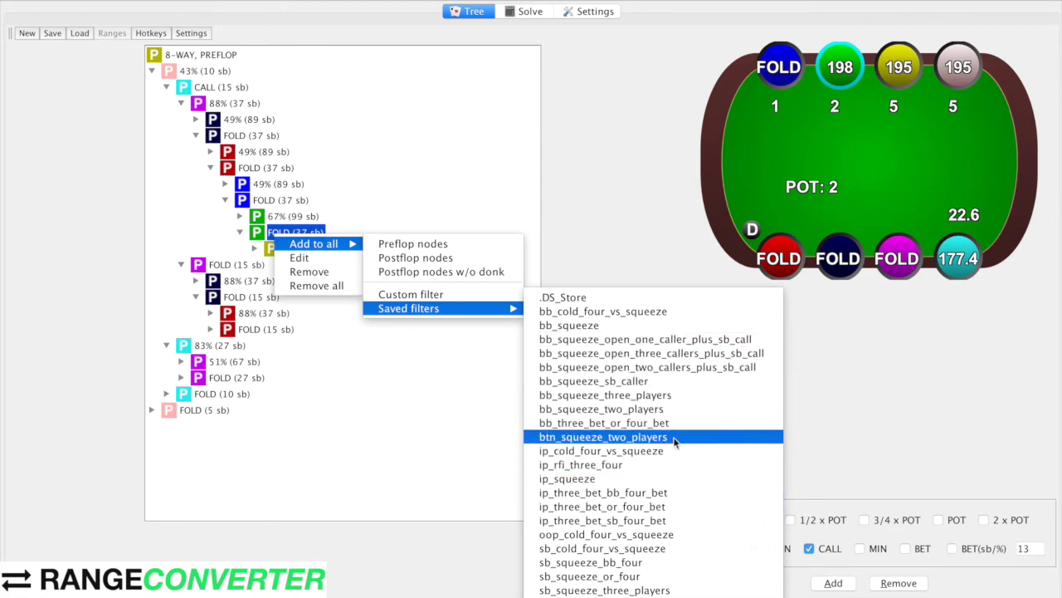
left_click(661, 312)
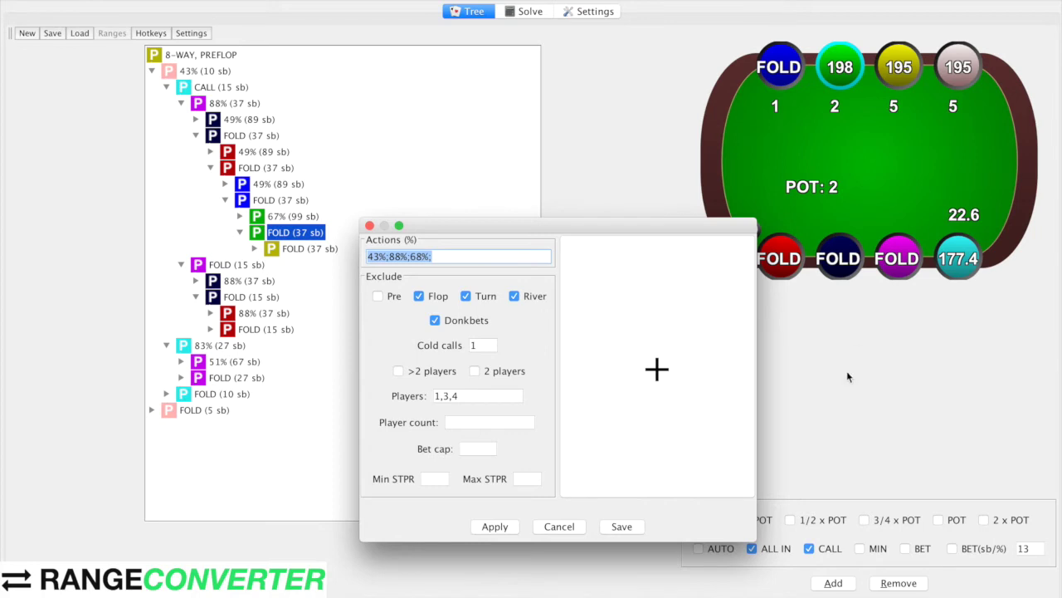
mouse_move(408, 346)
left_click(491, 529)
left_click(292, 249)
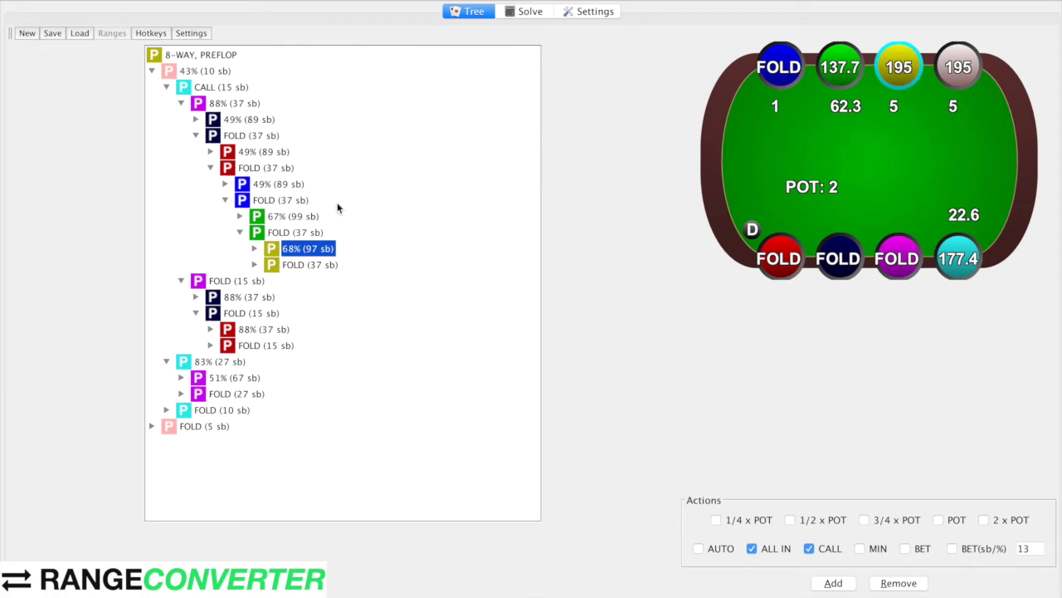
Step: Collapse the green FOLD (37 sb) and 88% (37 sb) subtrees and the nested FOLD (15 sb) lines
left_click(197, 137)
left_click(181, 103)
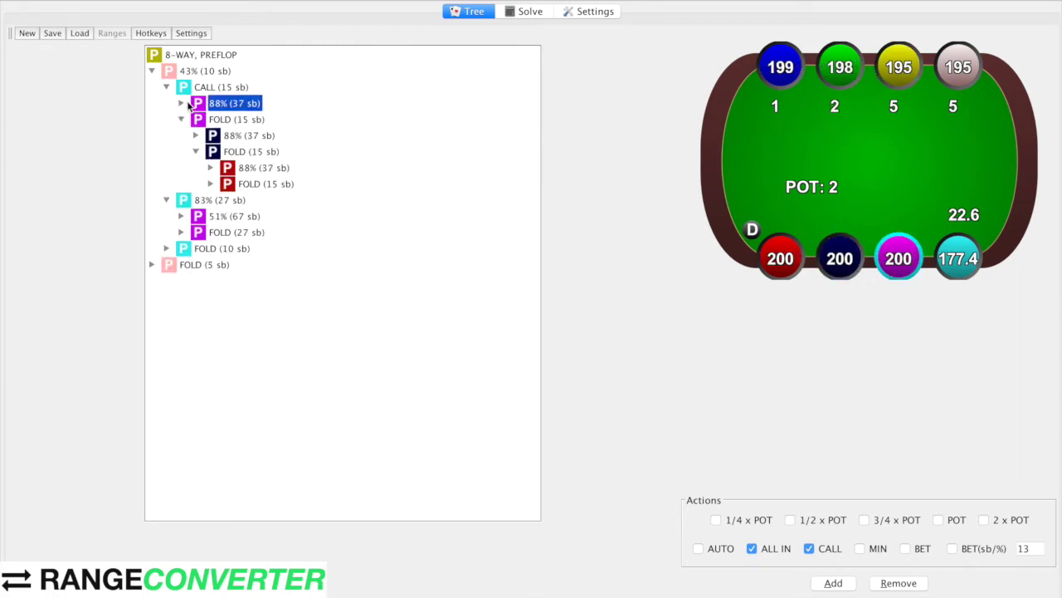
left_click(199, 122)
left_click(181, 120)
left_click(181, 119)
left_click(196, 151)
left_click(236, 152)
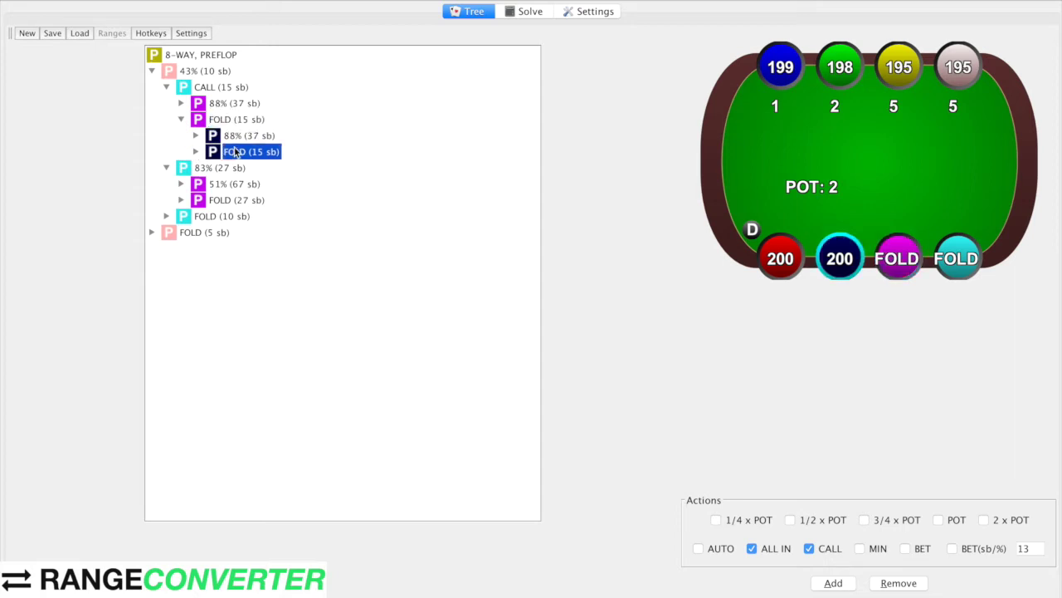
left_click(196, 151)
Step: Collapse the red 88%, CALL (15 sb) and 83% (27 sb) branches, then select the root
left_click(249, 168)
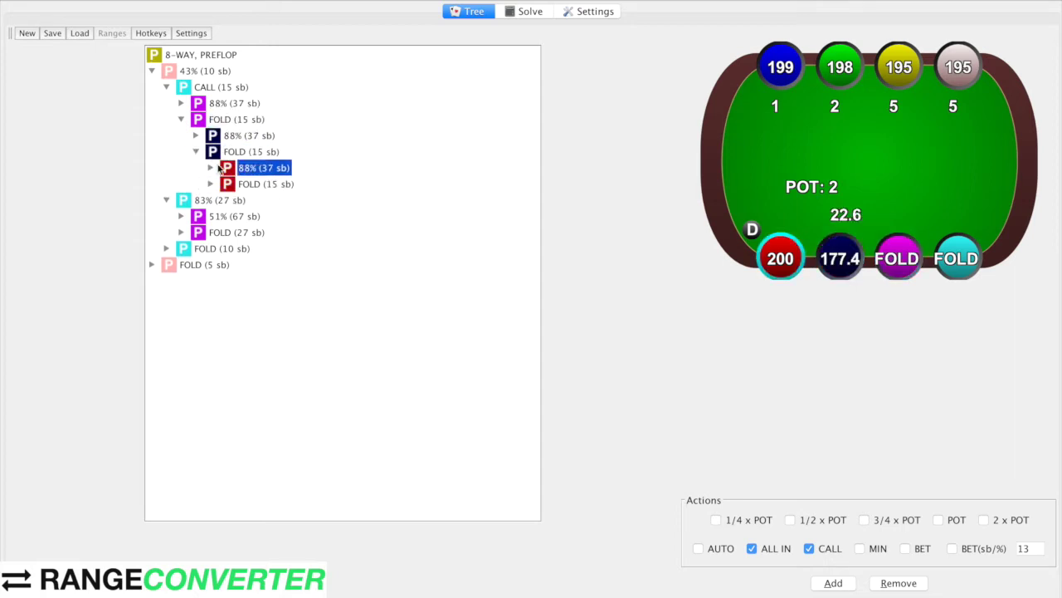
left_click(211, 168)
left_click(211, 168)
left_click(236, 184)
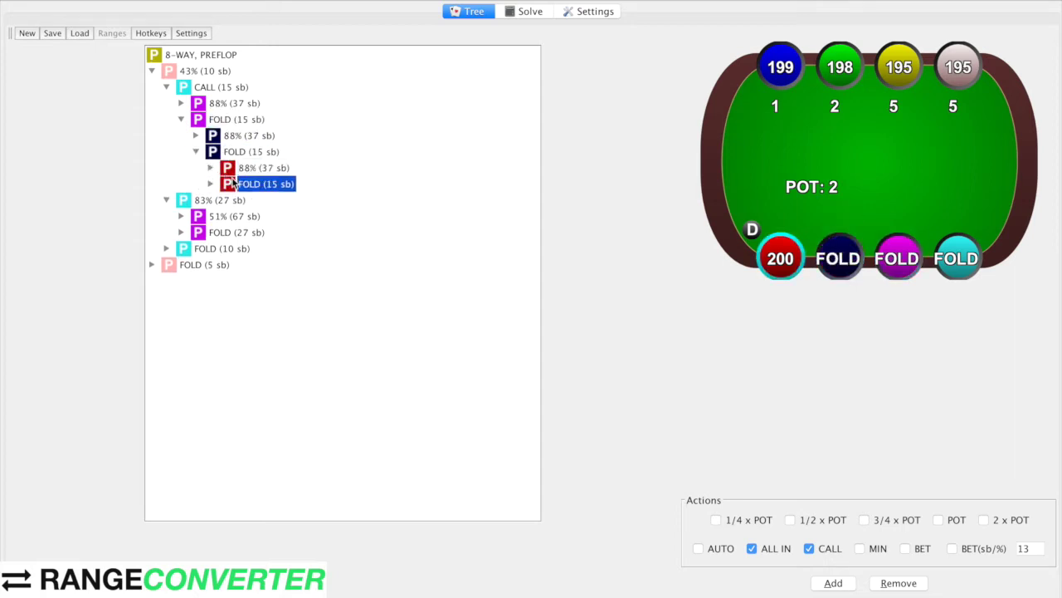
left_click(181, 119)
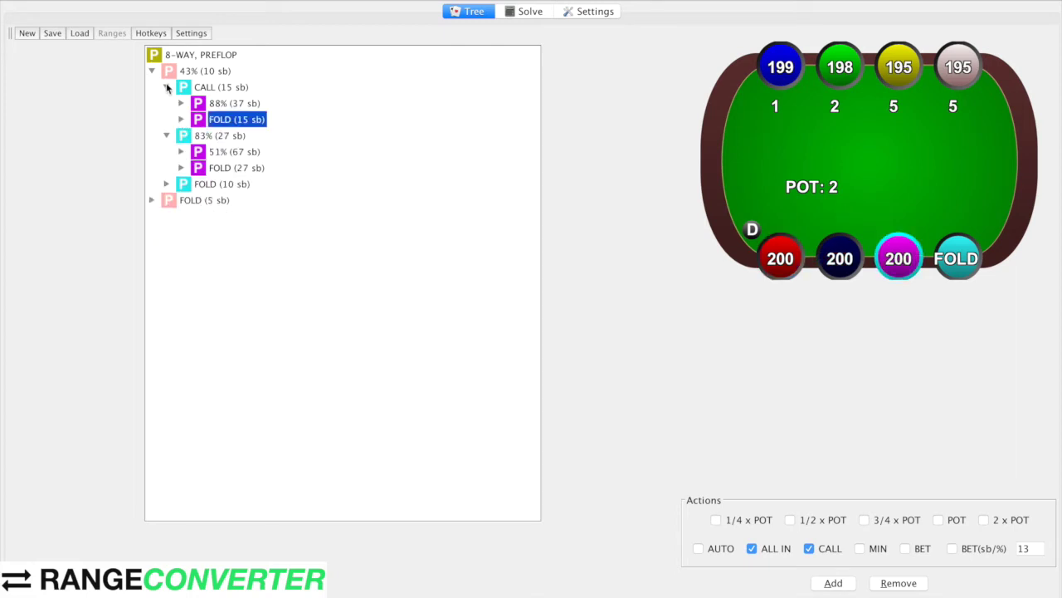
left_click(166, 86)
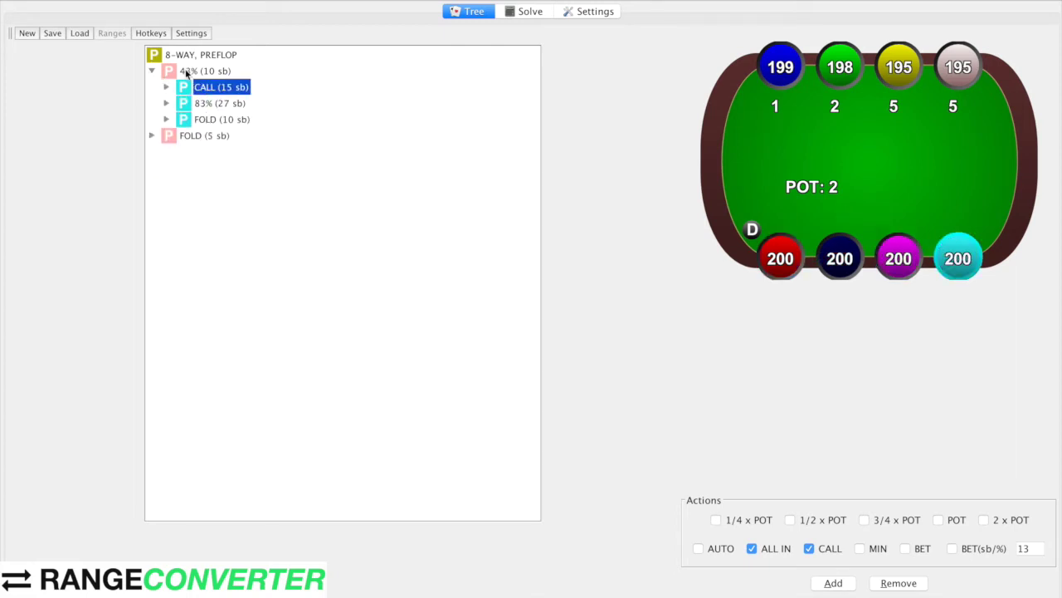
left_click(188, 73)
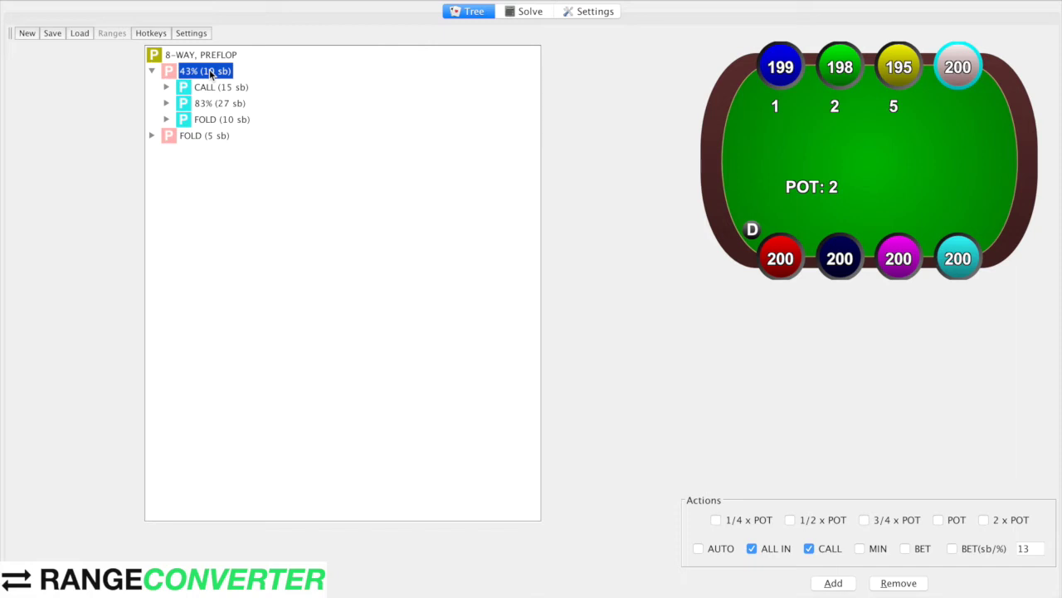
left_click(169, 60)
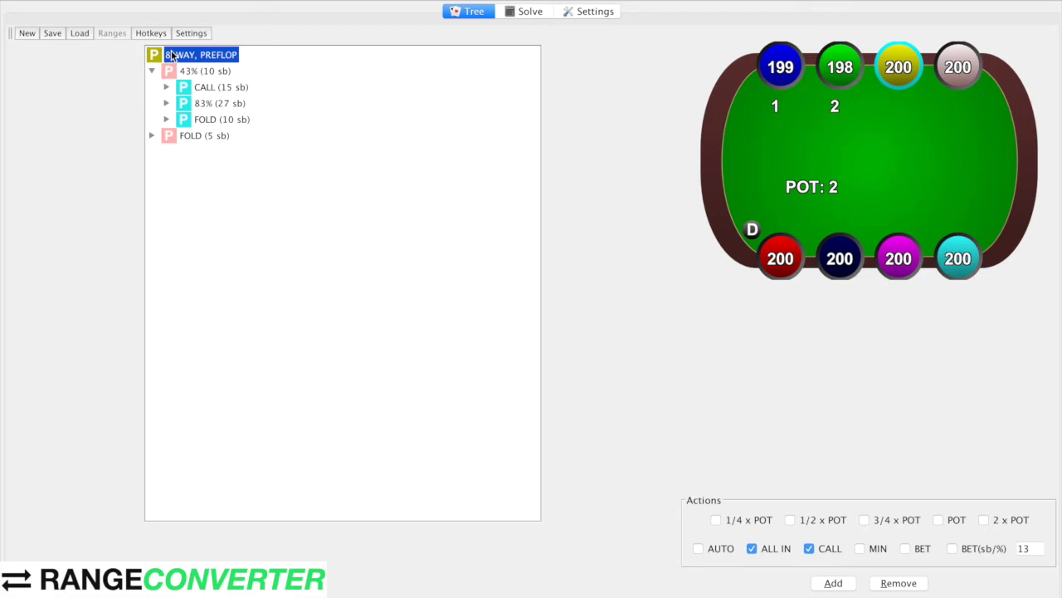
Step: Bring up the root's Add to all saved-filters menu and close it without adding anything
right_click(172, 55)
mouse_move(249, 62)
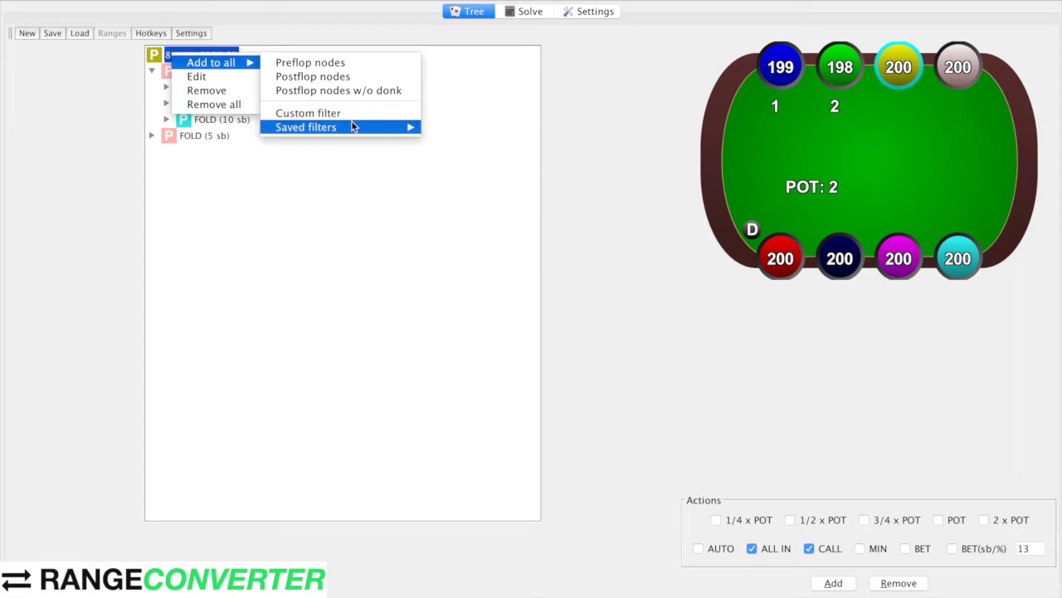
left_click(38, 167)
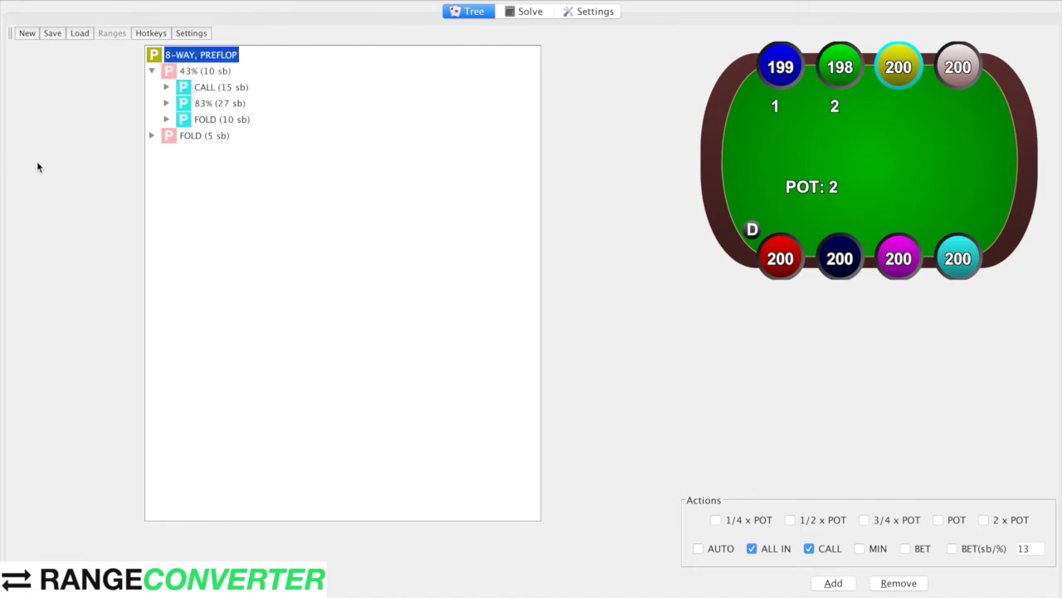
Step: Collapse the 43% (10 sb) branch, leaving it and FOLD (5 sb) under the root
left_click(152, 71)
left_click(204, 73)
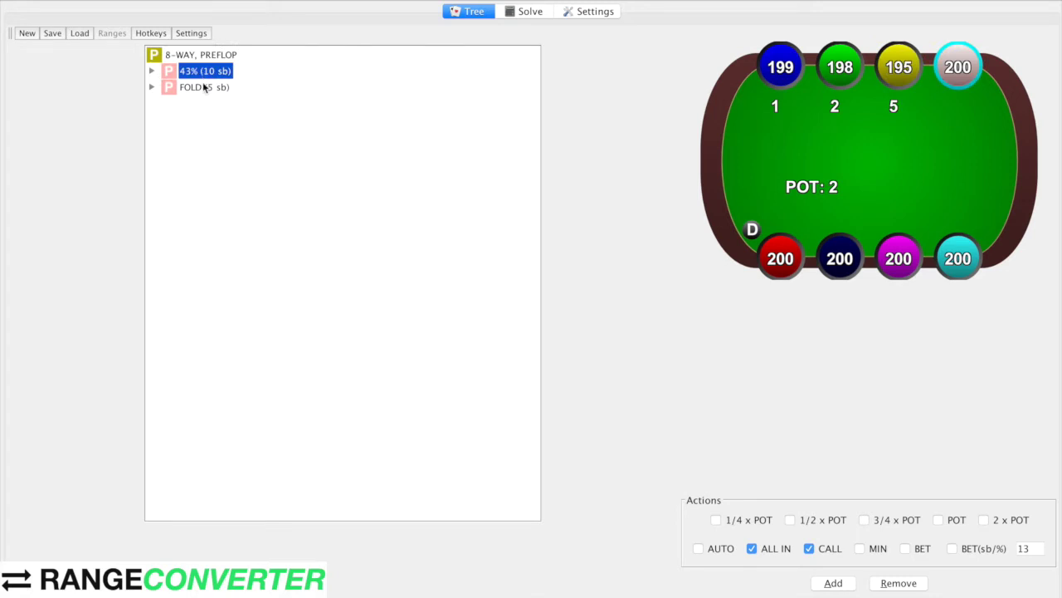
left_click(204, 88)
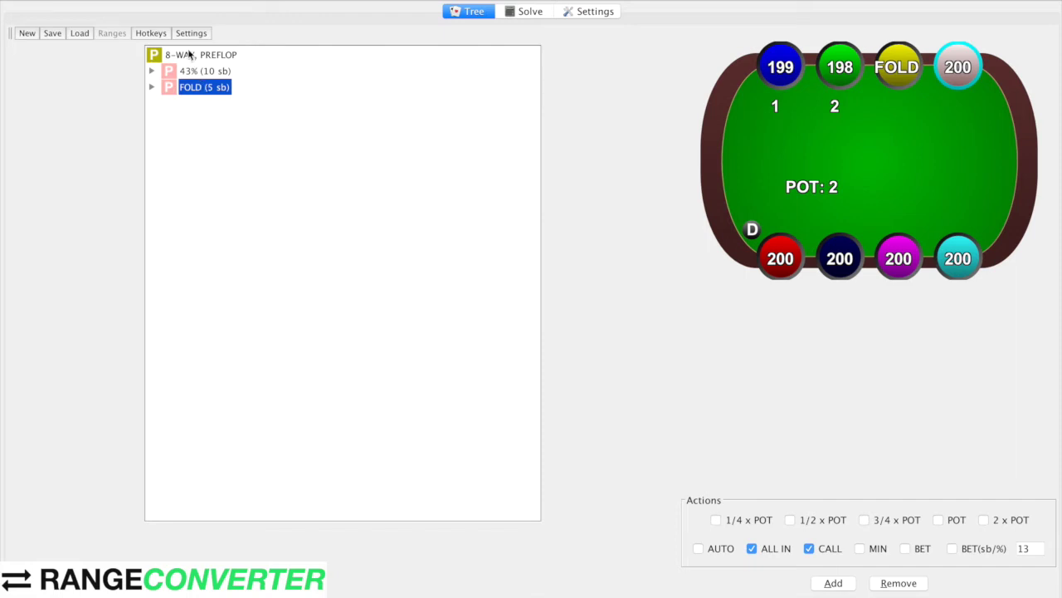
left_click(190, 56)
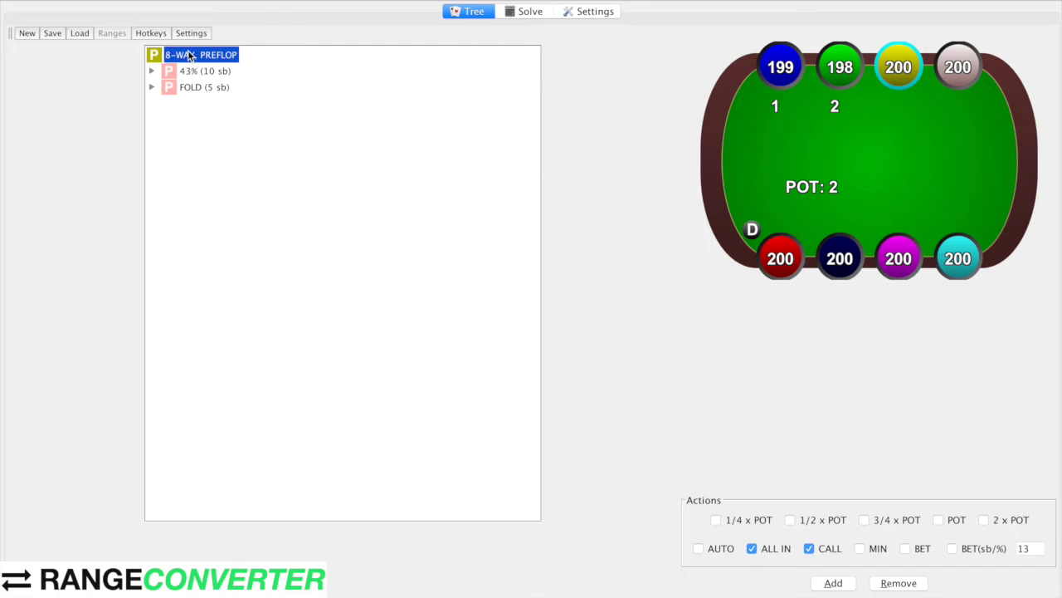
Step: Start a custom filter for all nodes from the root, then cancel it unchanged
right_click(189, 55)
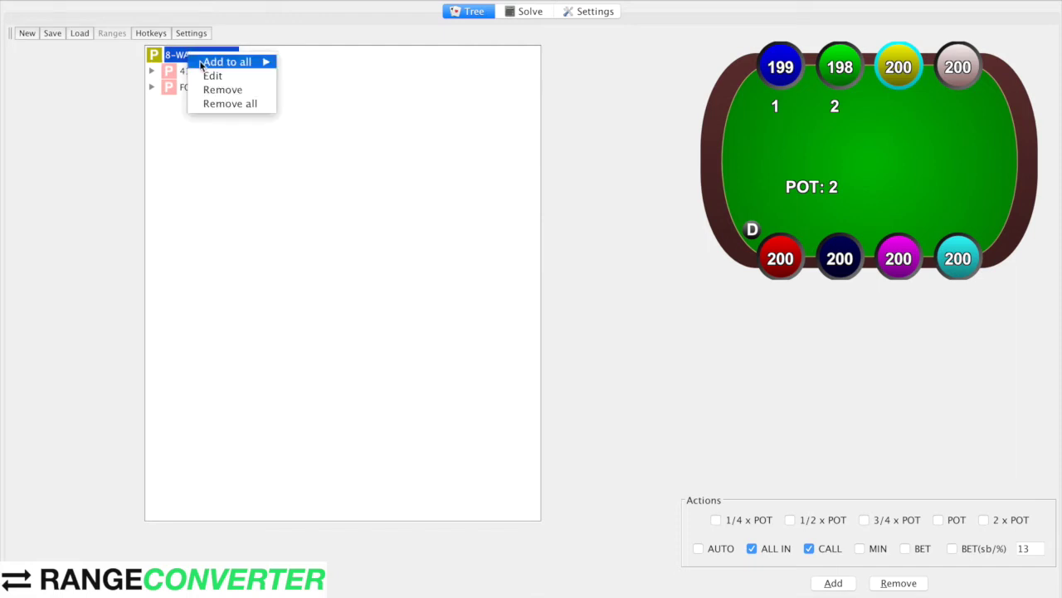
mouse_move(204, 63)
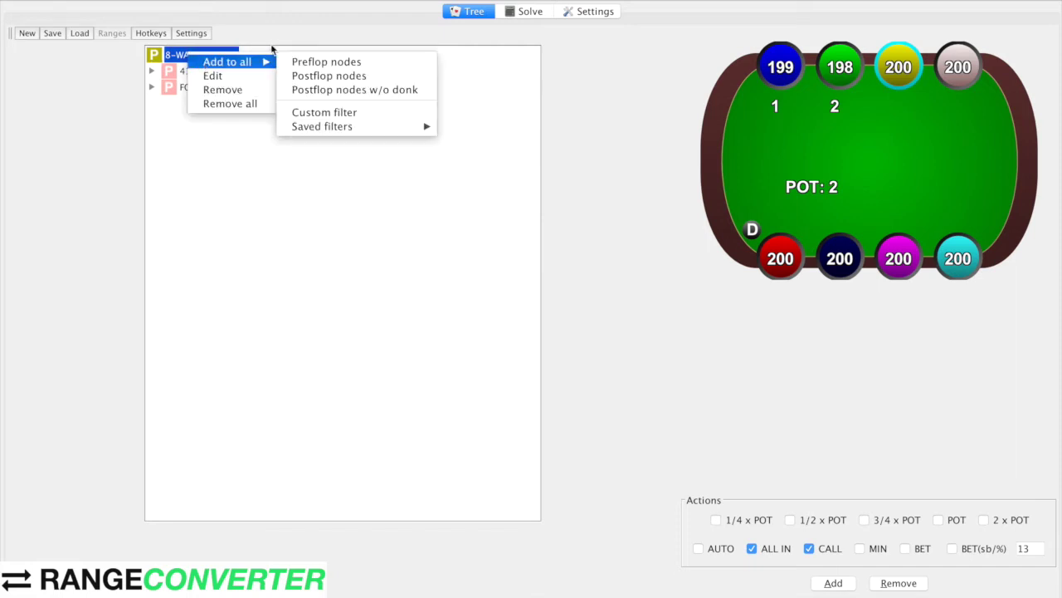
left_click(316, 115)
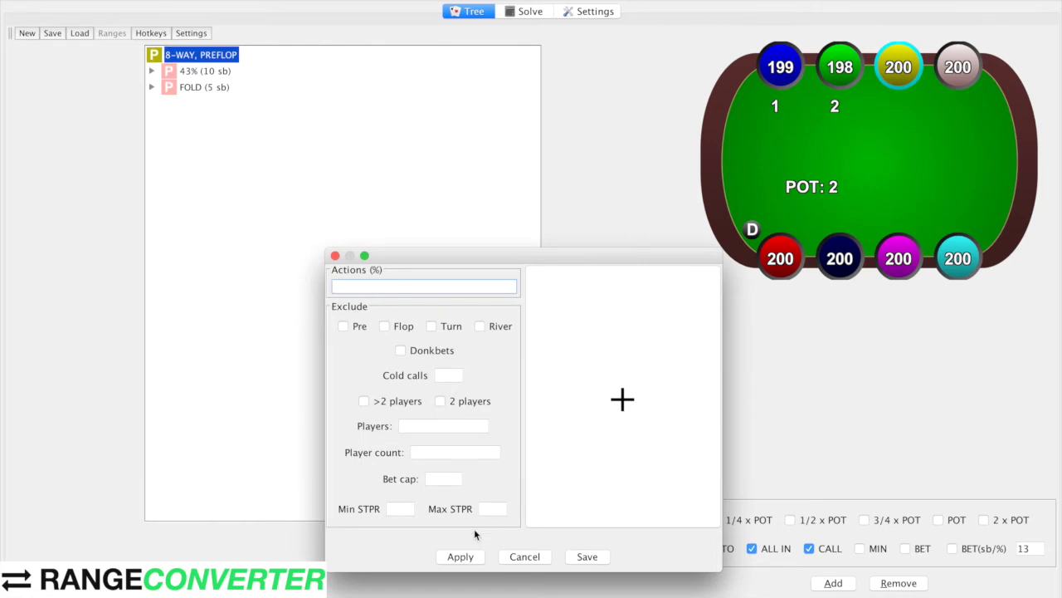
left_click(510, 558)
Step: Expand the 43% (10 sb) open and each successive FOLD (10 sb) reply down to CALL (13 sb)
left_click(175, 75)
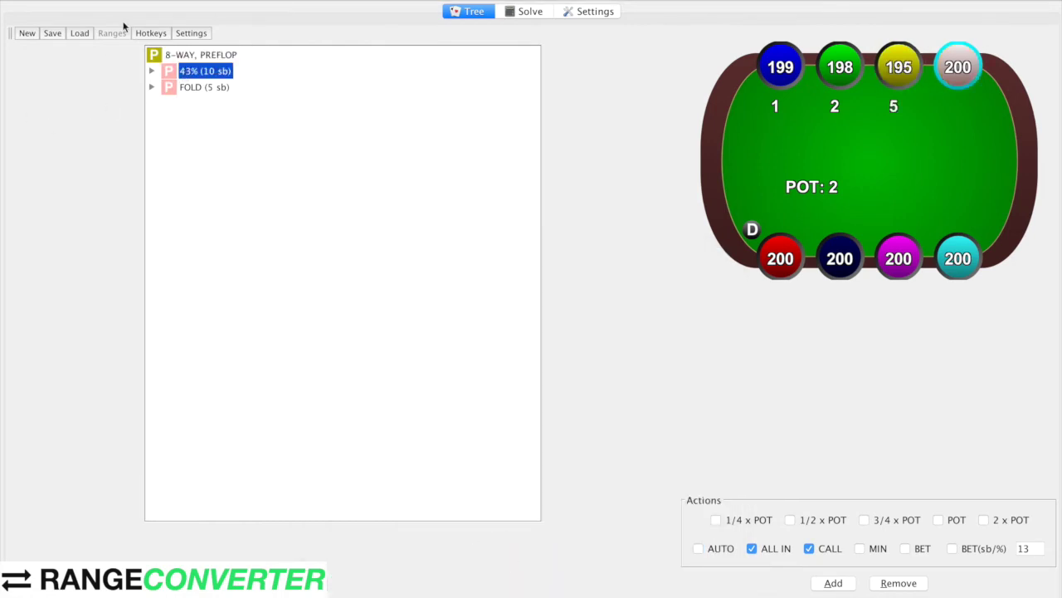
left_click(152, 71)
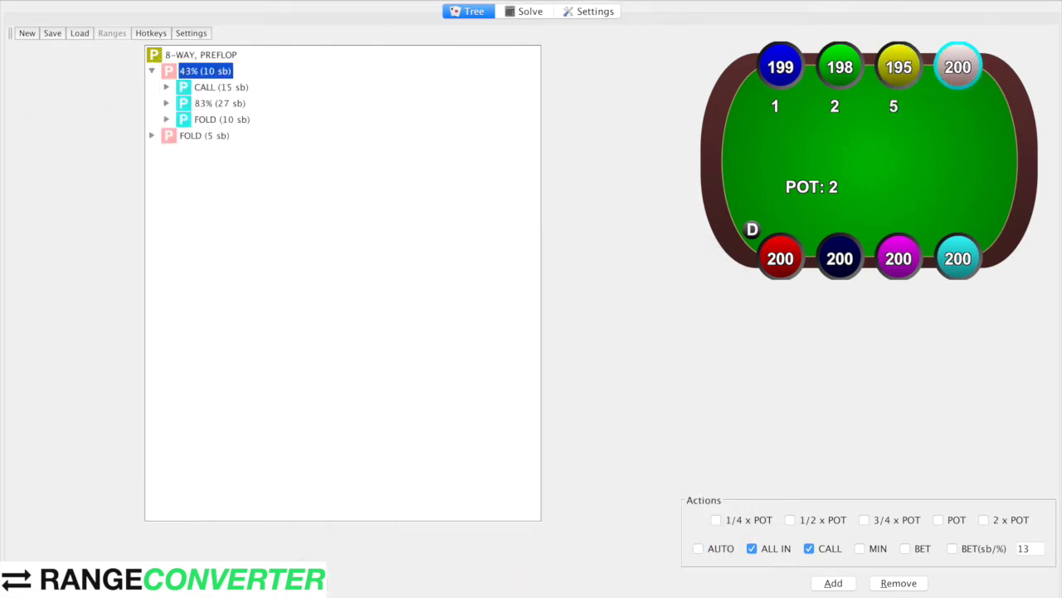
left_click(166, 119)
left_click(181, 151)
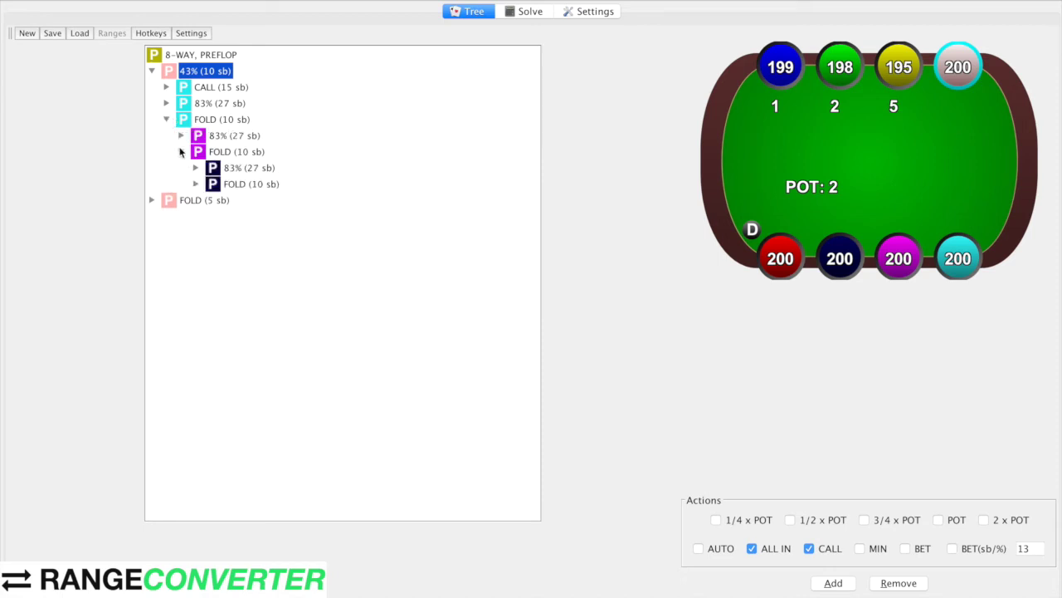
left_click(196, 183)
left_click(211, 216)
left_click(225, 248)
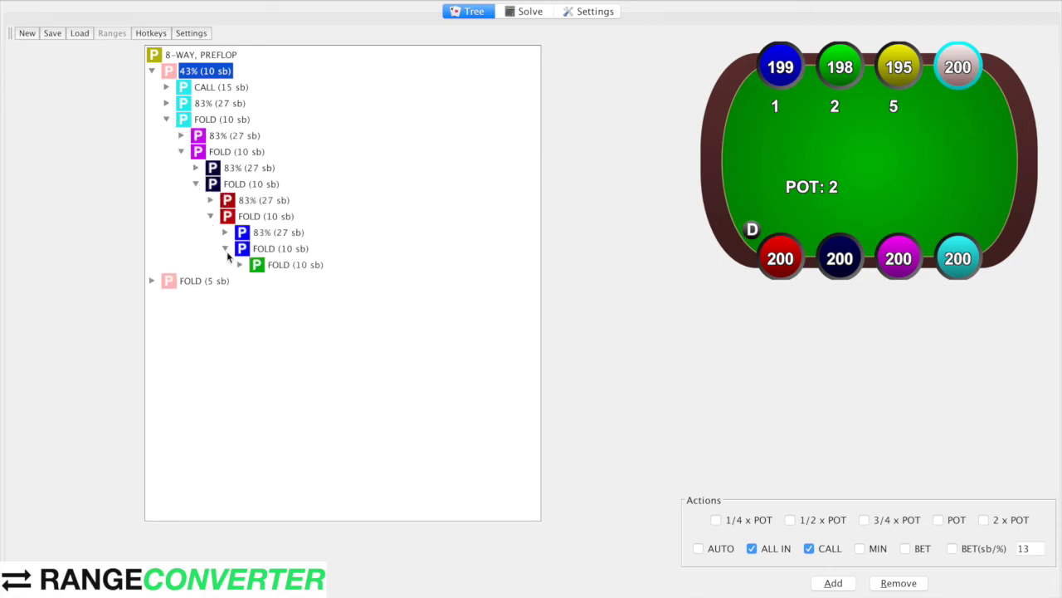
left_click(240, 264)
left_click(283, 297)
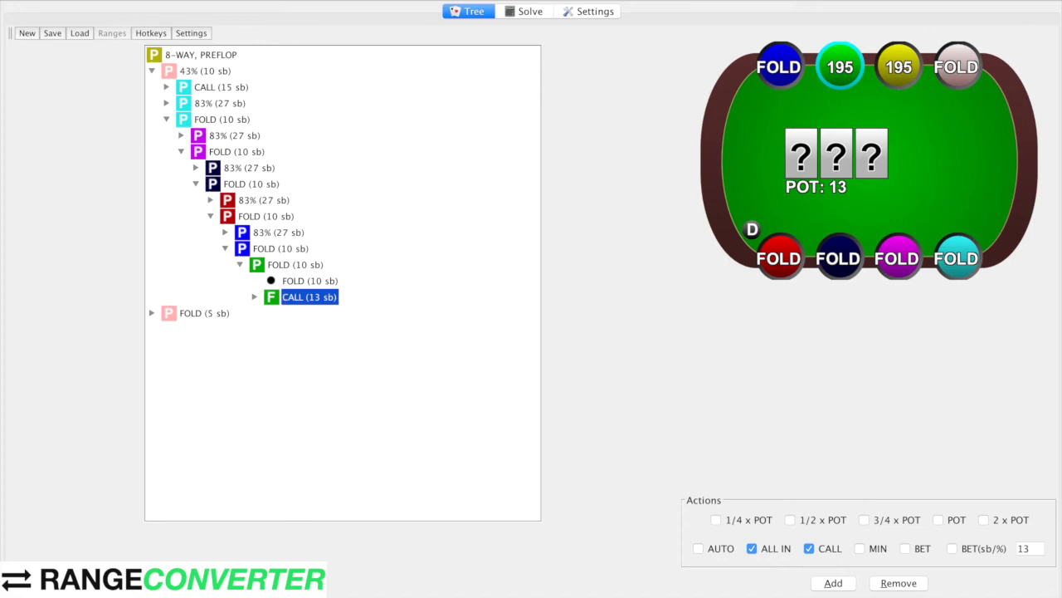
Step: Calculate the 195/13 stack-to-pot ratio with Spotlight
key("super+space")
type("1951")
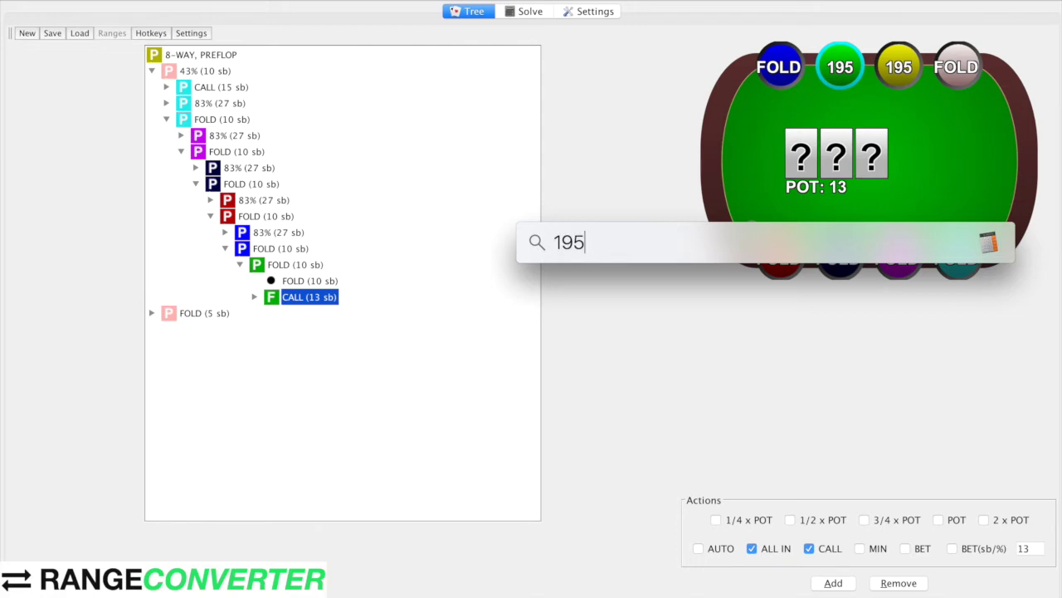
key("BackSpace")
type("/13")
key("Escape")
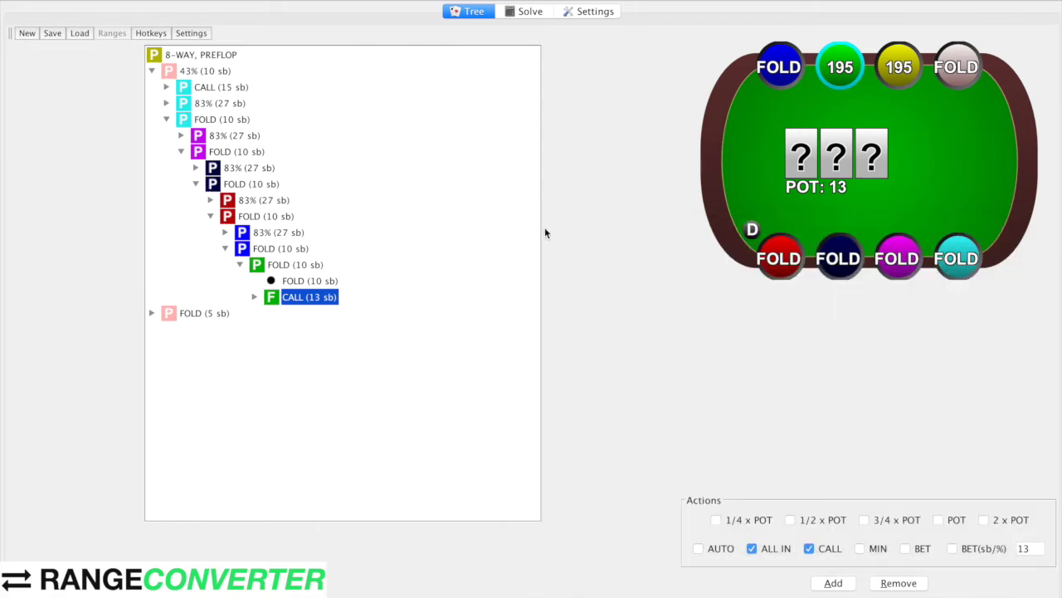
Step: Start a new custom filter for all nodes below CALL (13 sb) and bring its window into view
right_click(290, 299)
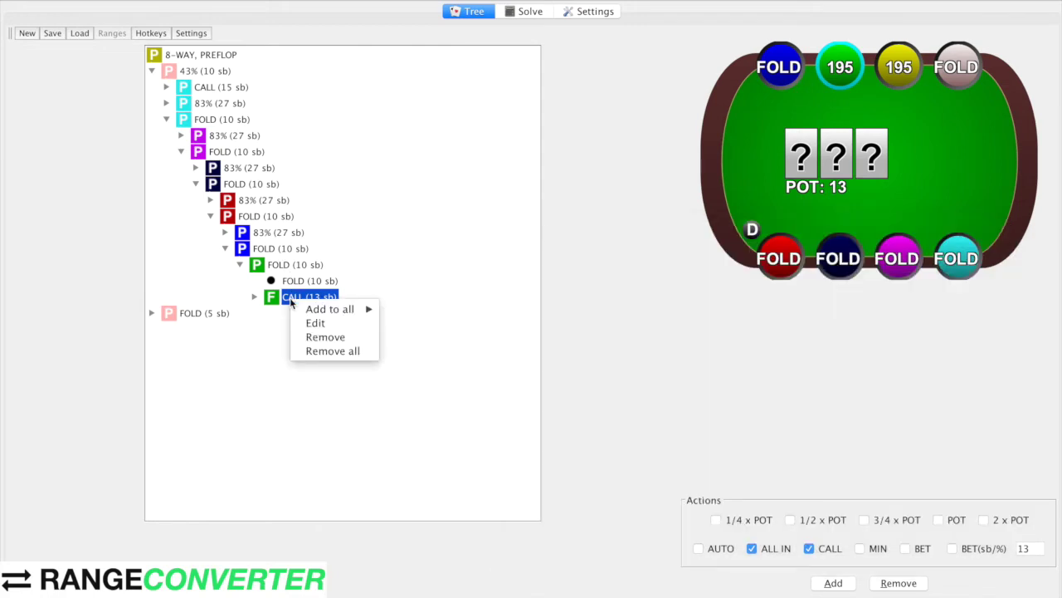
mouse_move(315, 308)
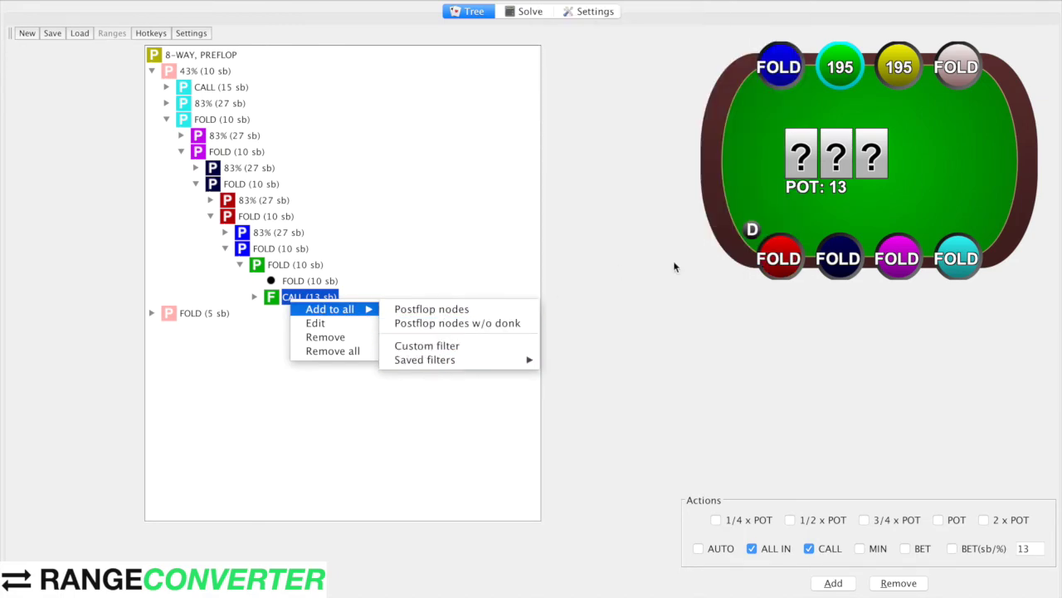
mouse_move(428, 359)
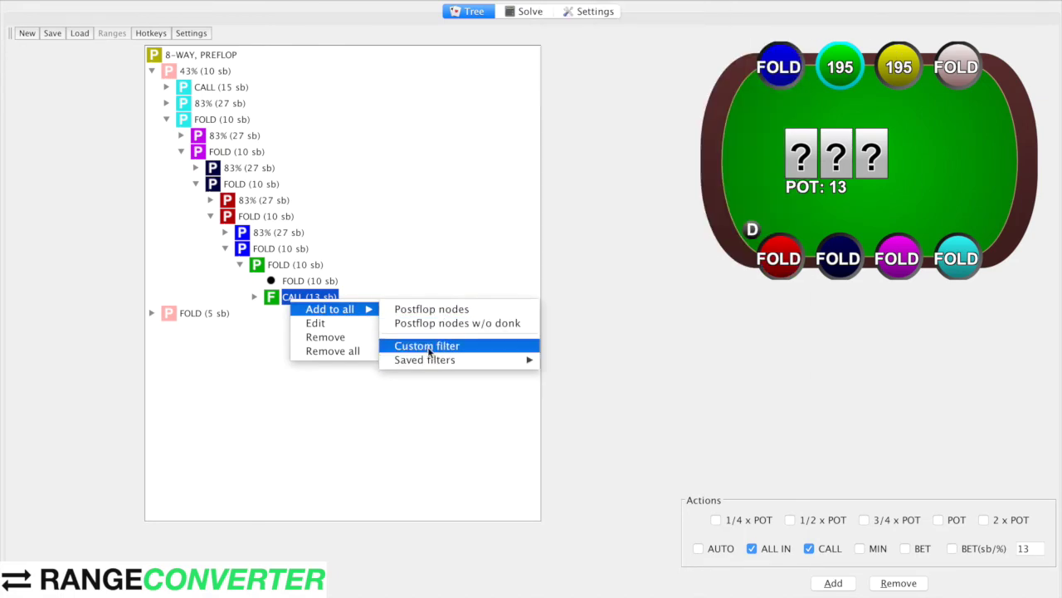
left_click(428, 352)
left_click_drag(113, 0, 410, 160)
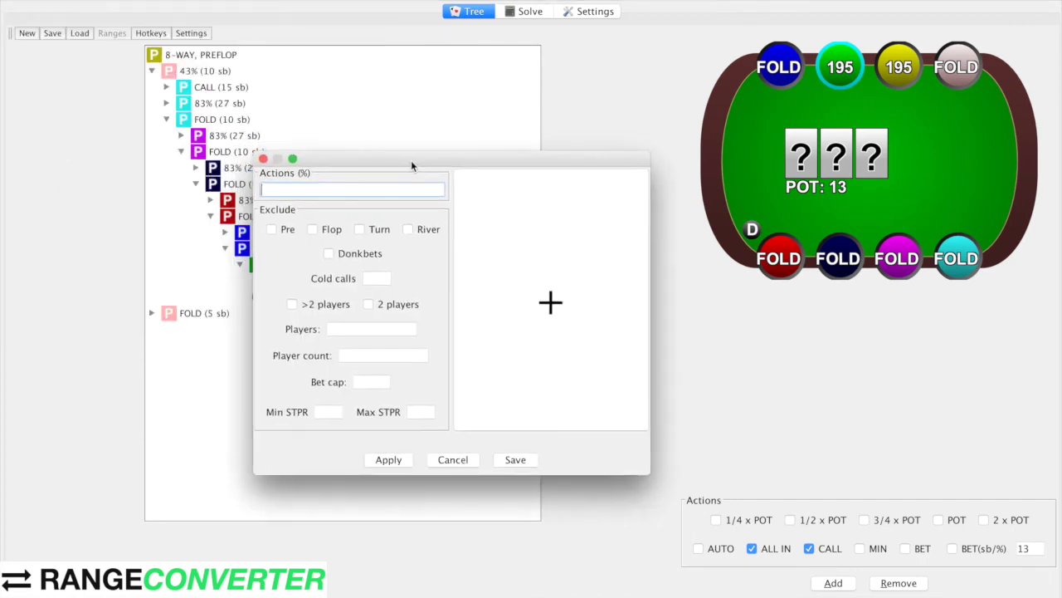
Step: Enter 33%;50% as the filter actions and tick Pre, Donkbets, Turn and River
type("33%;")
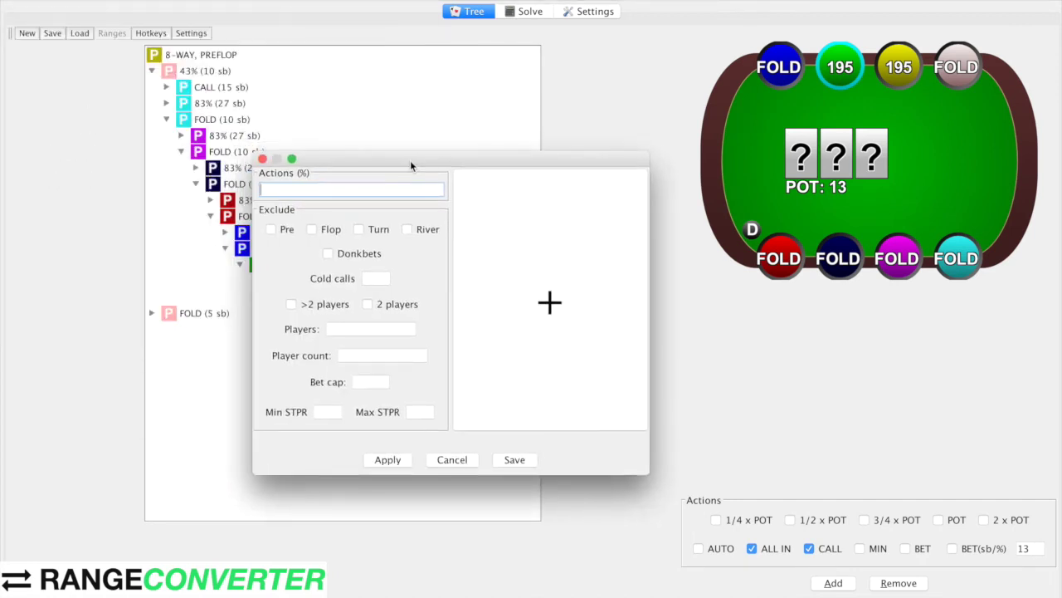
type("50%")
left_click(270, 230)
left_click(329, 253)
left_click(360, 230)
left_click(407, 230)
Step: Leave cold calls empty, move to the player count, and shift the filter window aside
key("Tab")
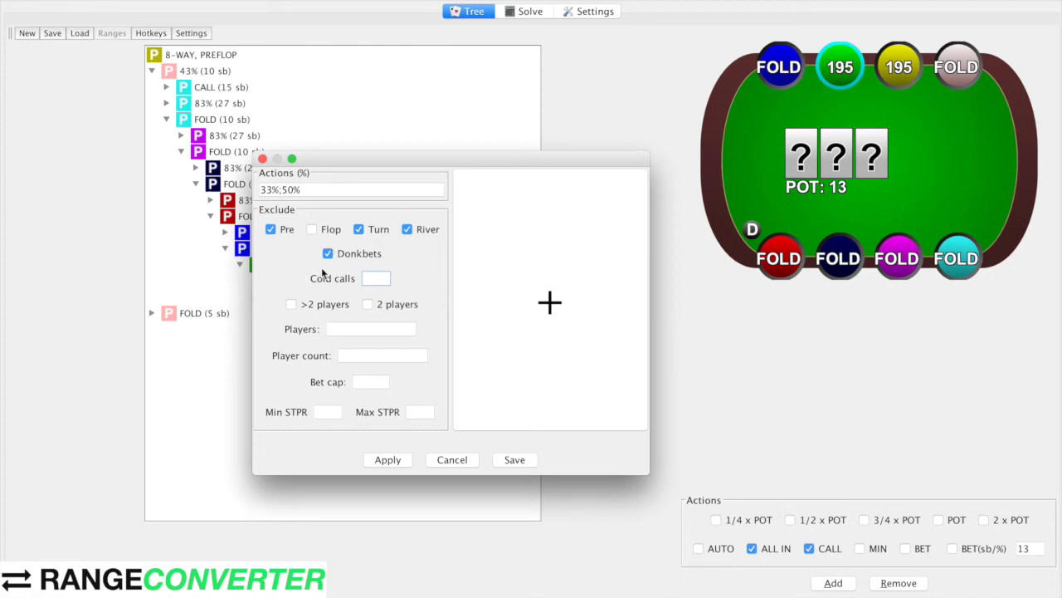
type("1")
key("BackSpace")
left_click(337, 330)
left_click(345, 355)
left_click_drag(434, 160, 590, 270)
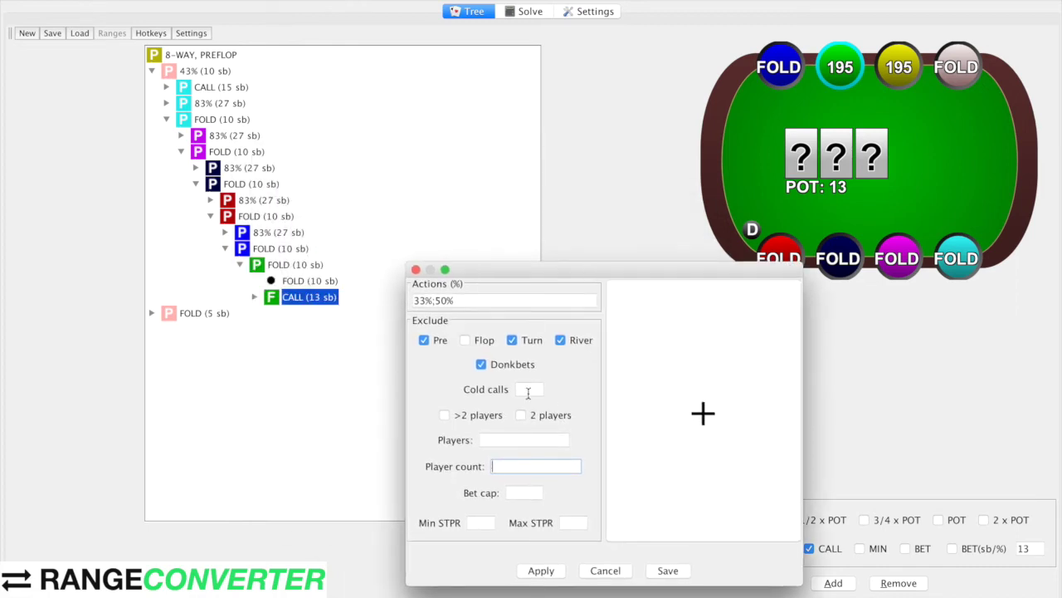
Step: Clear the 3,4,5,6,7,8 player count and tick >2 players instead
type("3,4,5")
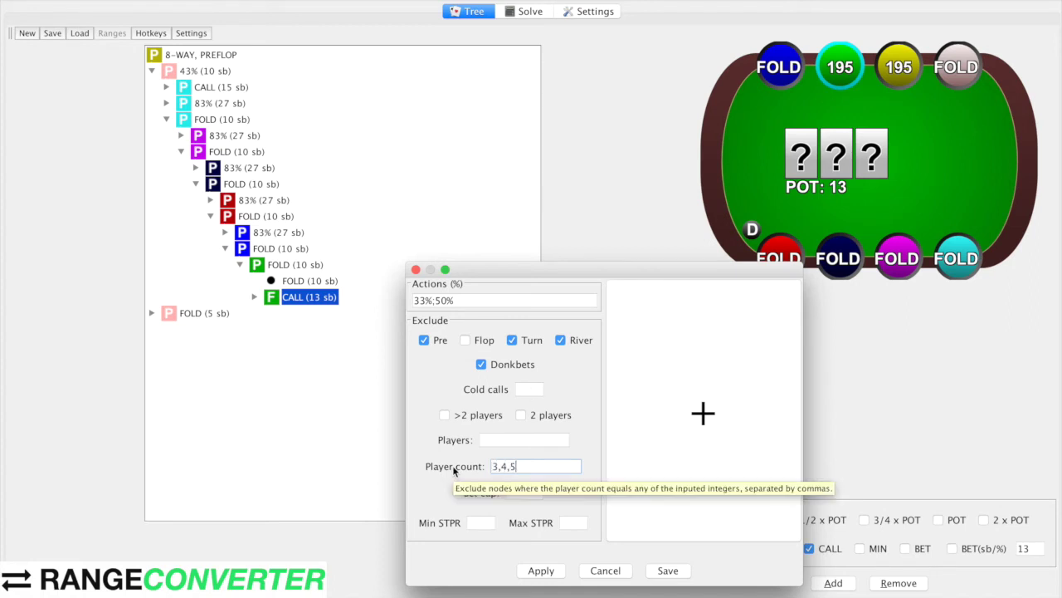
type(",6,7,8")
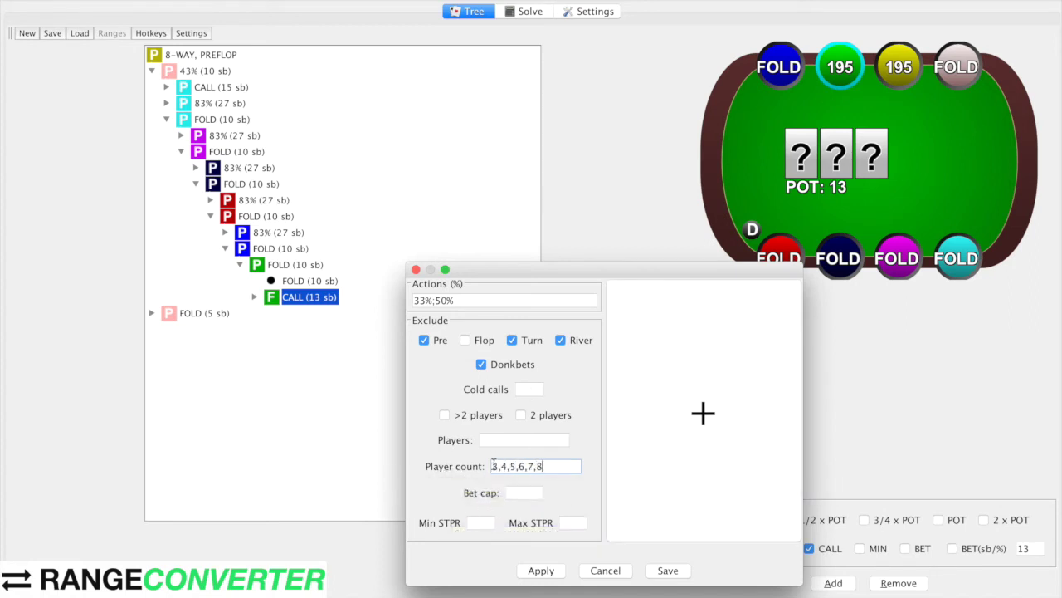
left_click_drag(493, 465, 619, 468)
key("BackSpace")
left_click(445, 415)
Step: Set the stack-to-pot ratio range to Min STPR 14.9 and Max STPR 15.1
left_click(478, 523)
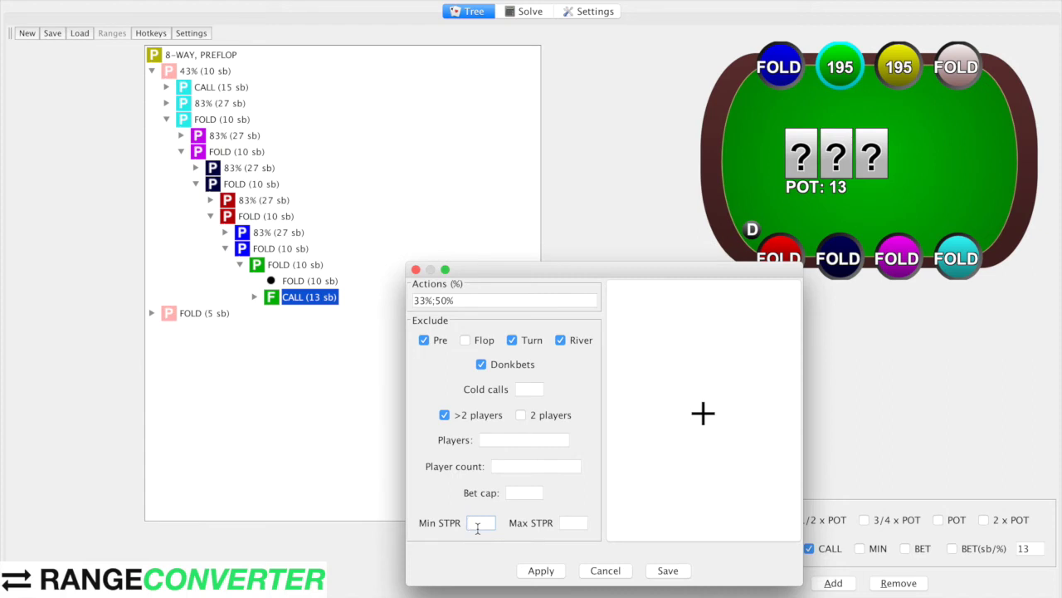
type("14.9")
key("Tab")
type("15.1")
Step: Save the filter as cbet_srp_bb and close the filter dialog
left_click_drag(425, 300, 526, 297)
left_click(525, 297)
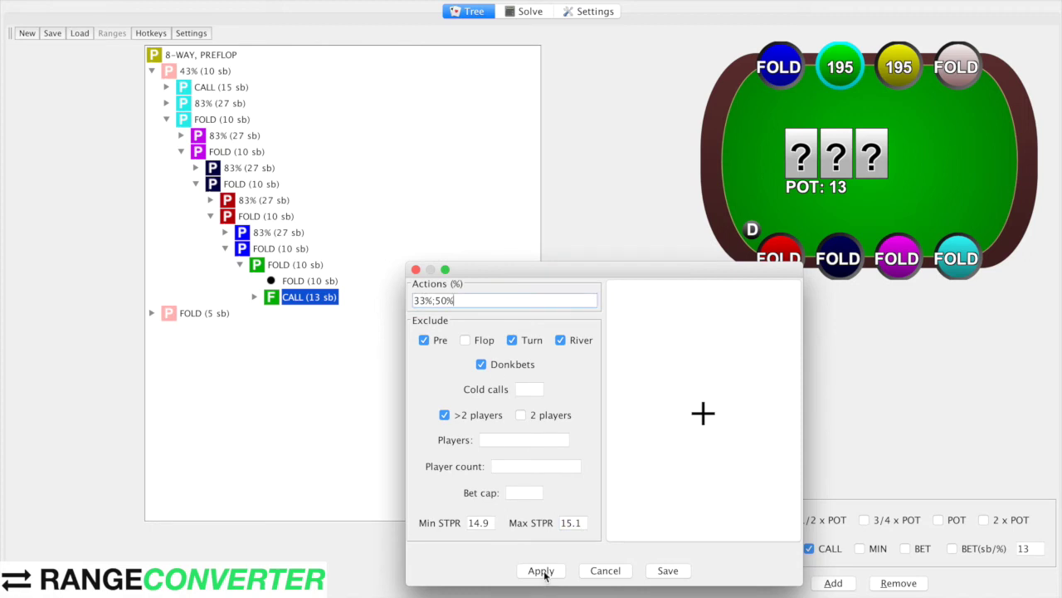
left_click(660, 571)
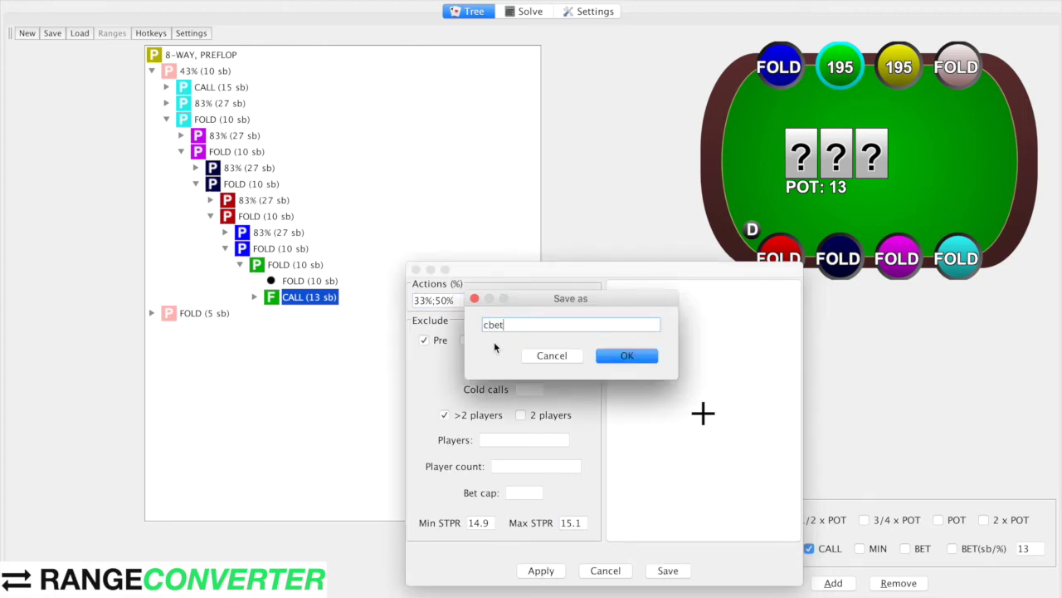
type("cbet_srp_bb")
key("Return")
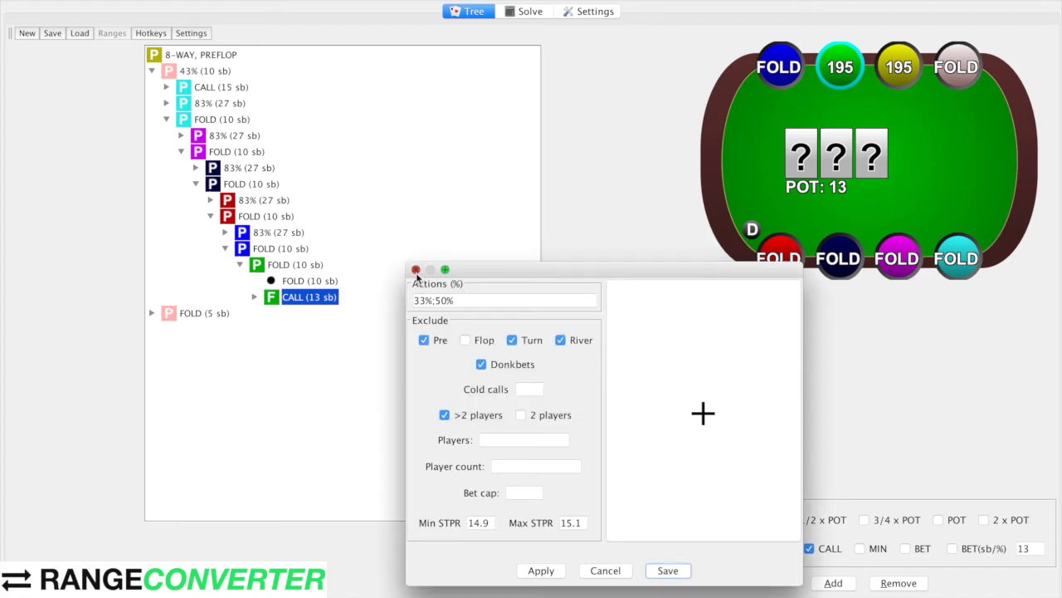
left_click(416, 269)
left_click(209, 54)
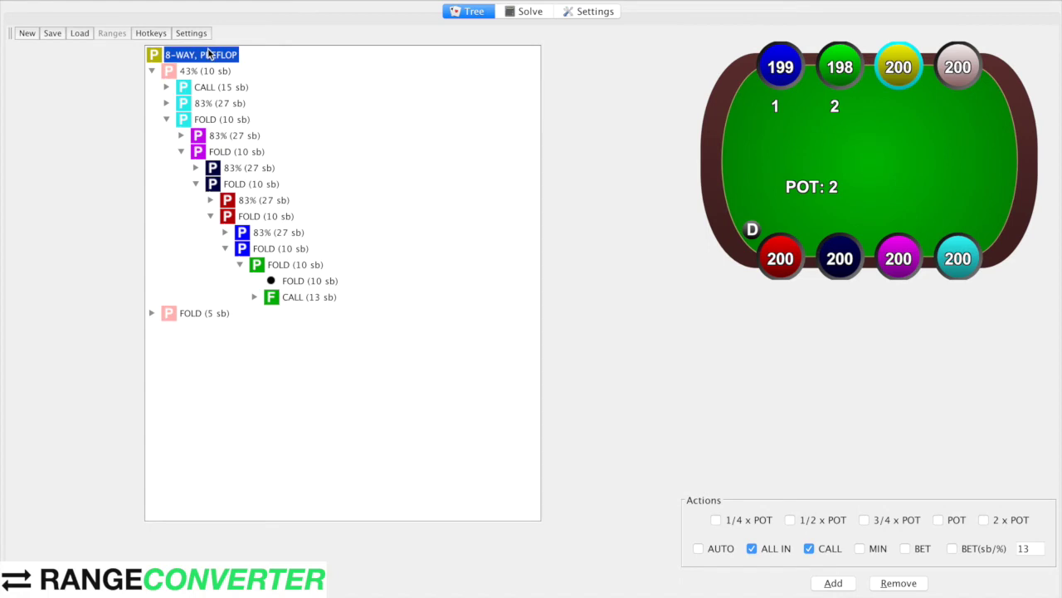
Step: Apply the saved cbet_srp_bb filter to all nodes from the 8-WAY, PREFLOP root
right_click(209, 54)
mouse_move(249, 60)
mouse_move(357, 124)
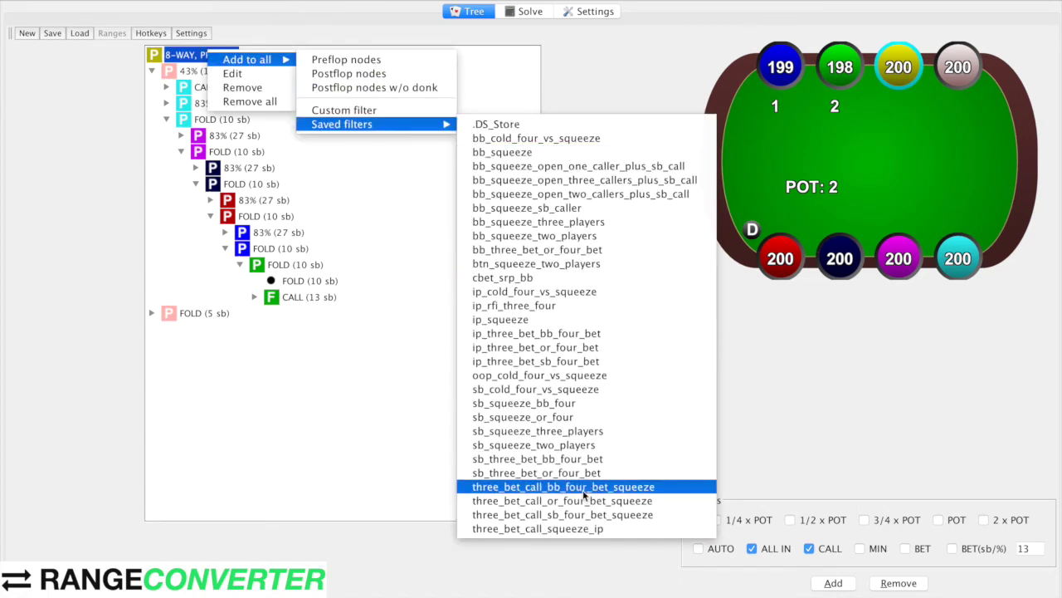
left_click(618, 278)
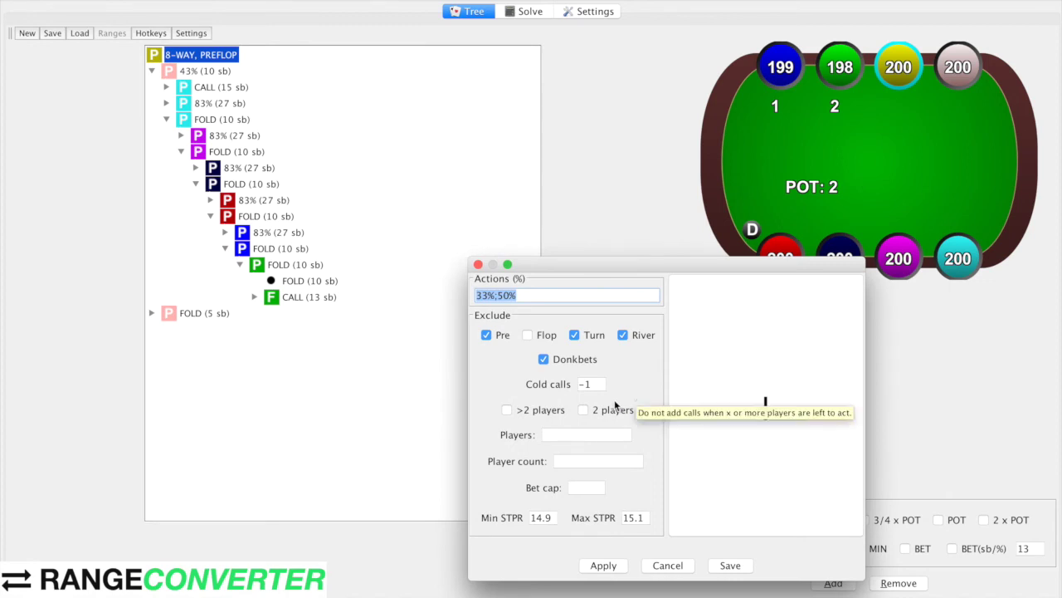
left_click(602, 564)
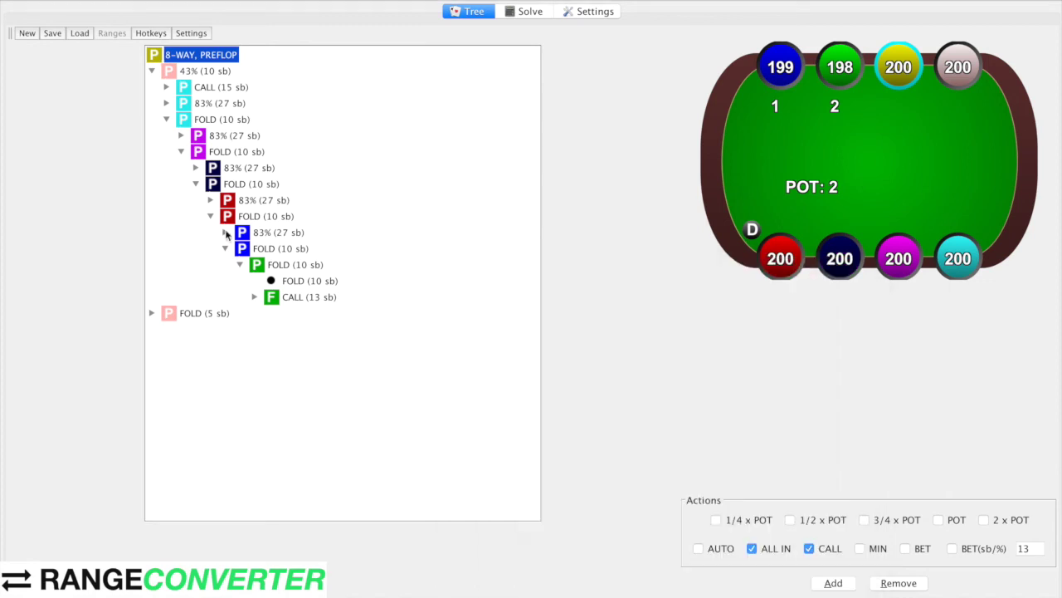
Step: Expand CALL (13 sb) > CHECK to verify the new 33% (17 sb) cbet; open Hold'em settings
left_click(270, 294)
left_click(255, 296)
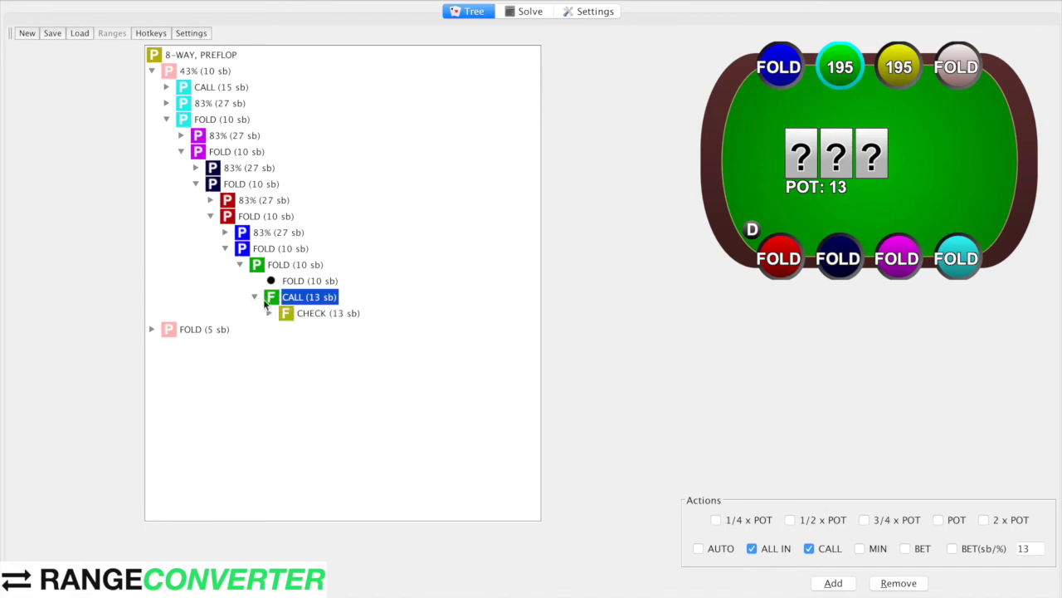
left_click(269, 313)
left_click(309, 330)
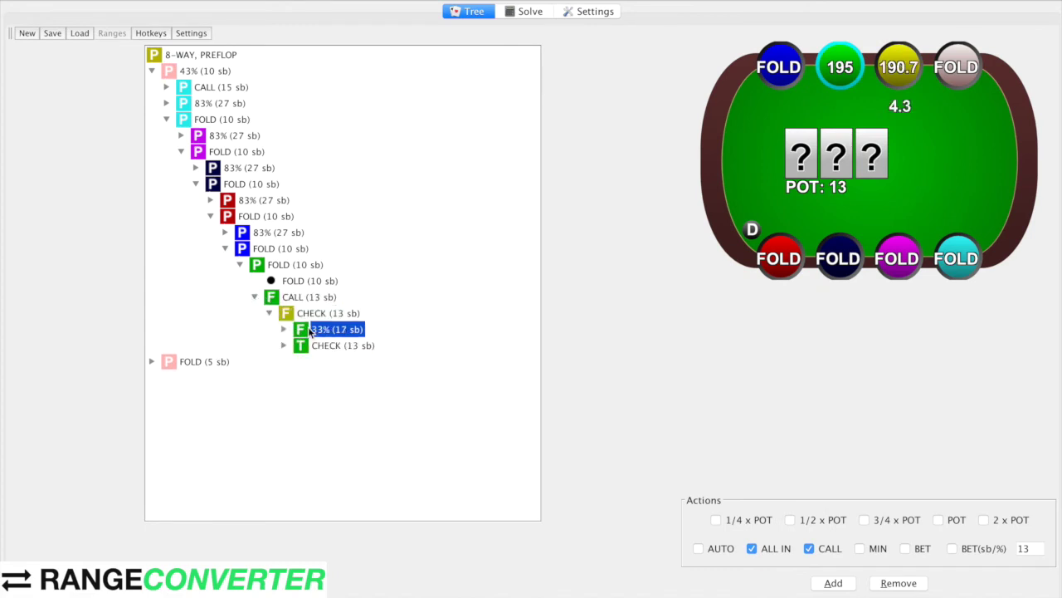
left_click(283, 330)
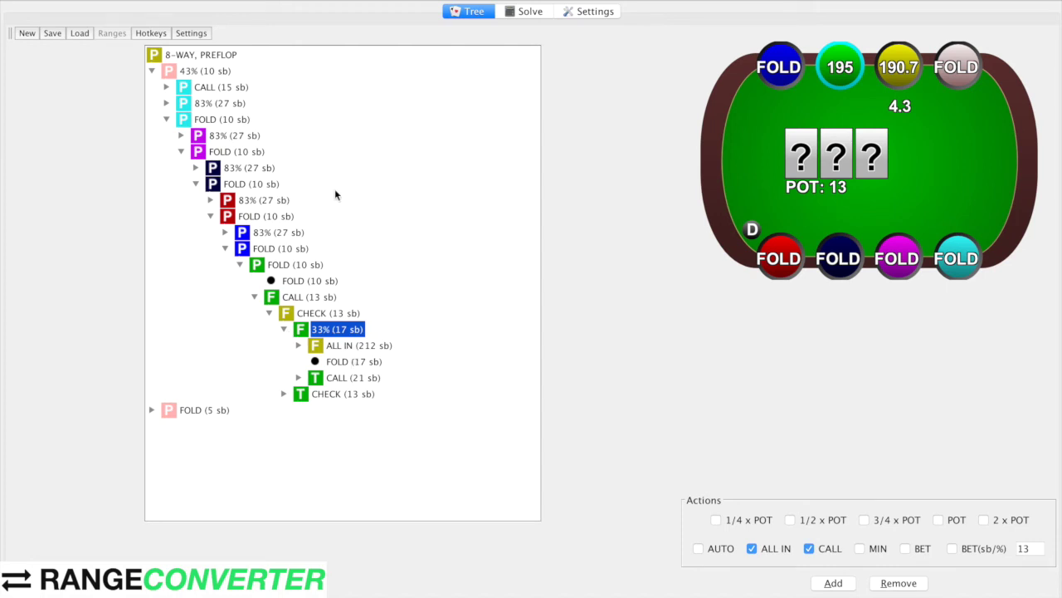
left_click(193, 35)
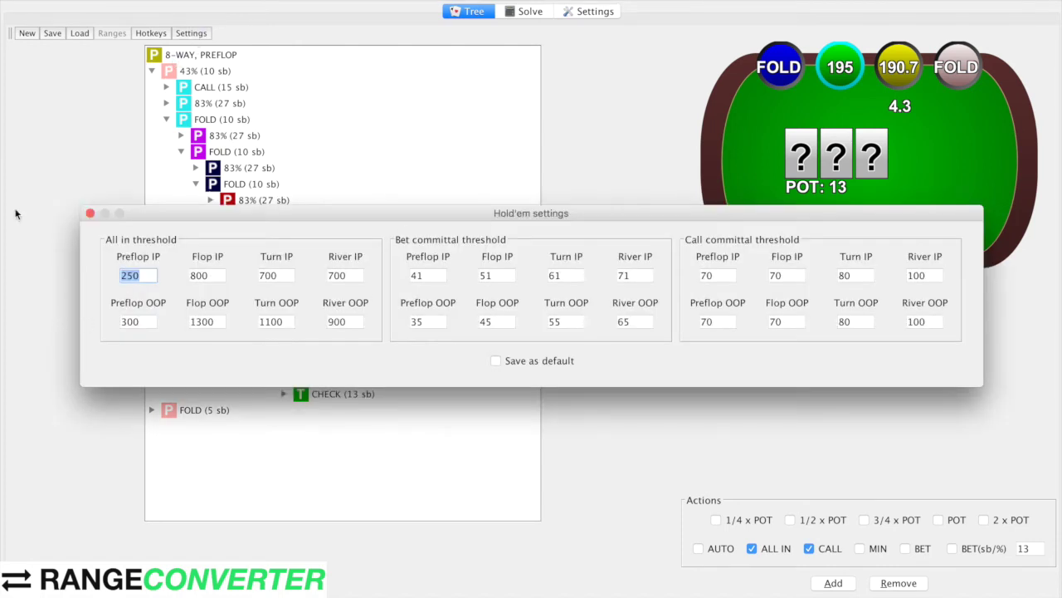
Step: Check the Flop IP and Flop OOP all-in thresholds, close settings, and collapse CHECK (13 sb)
left_click_drag(236, 217, 244, 321)
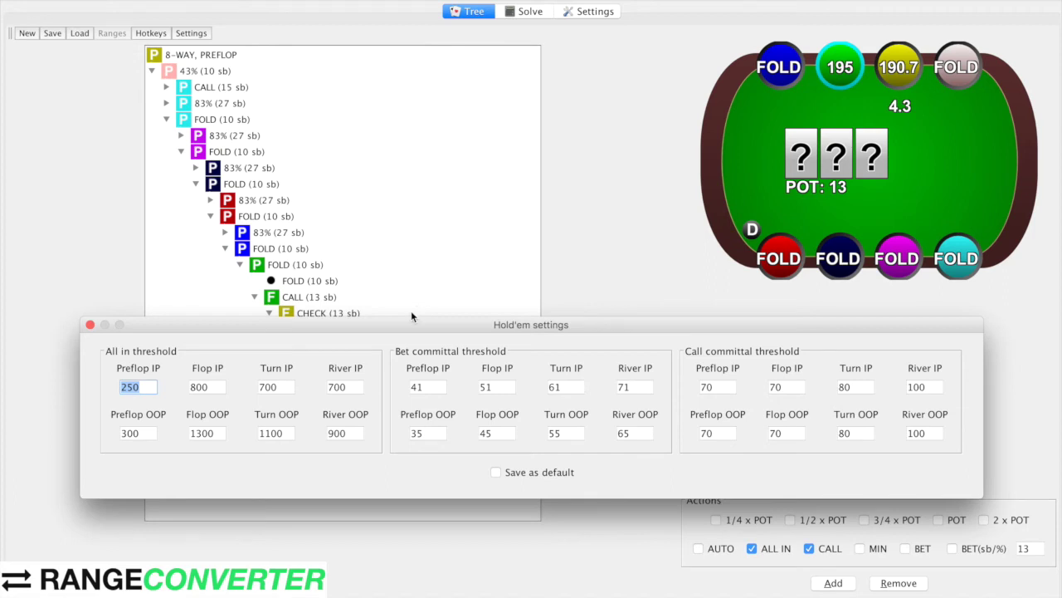
left_click_drag(411, 325, 464, 266)
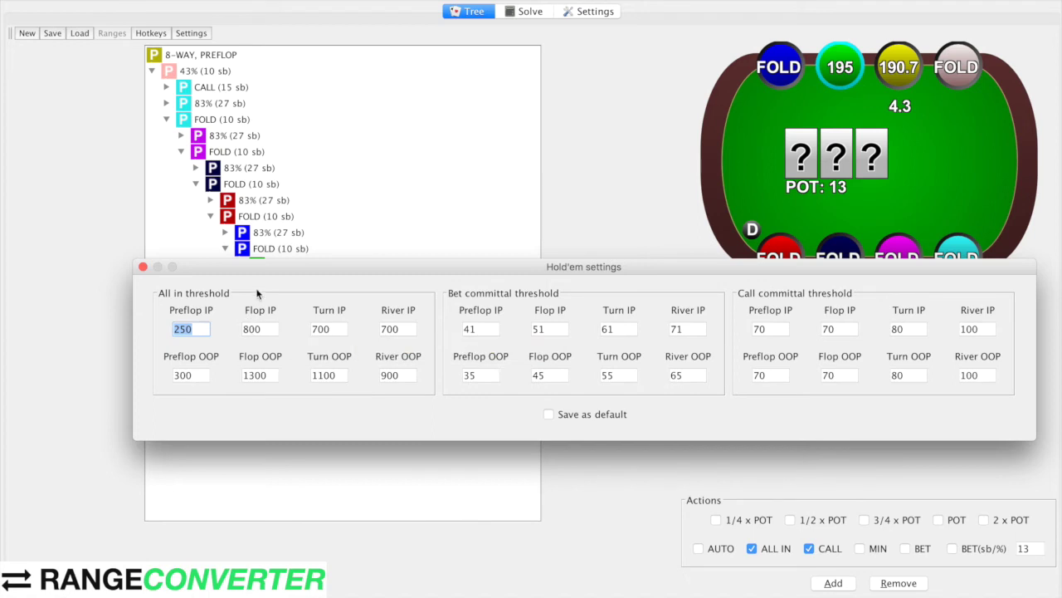
left_click(270, 331)
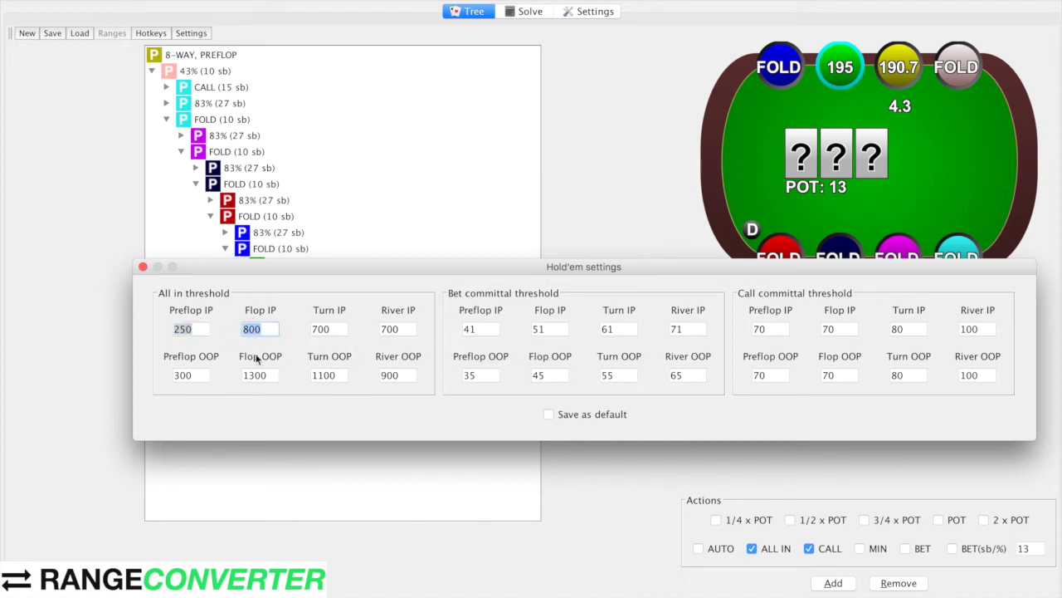
left_click(274, 373)
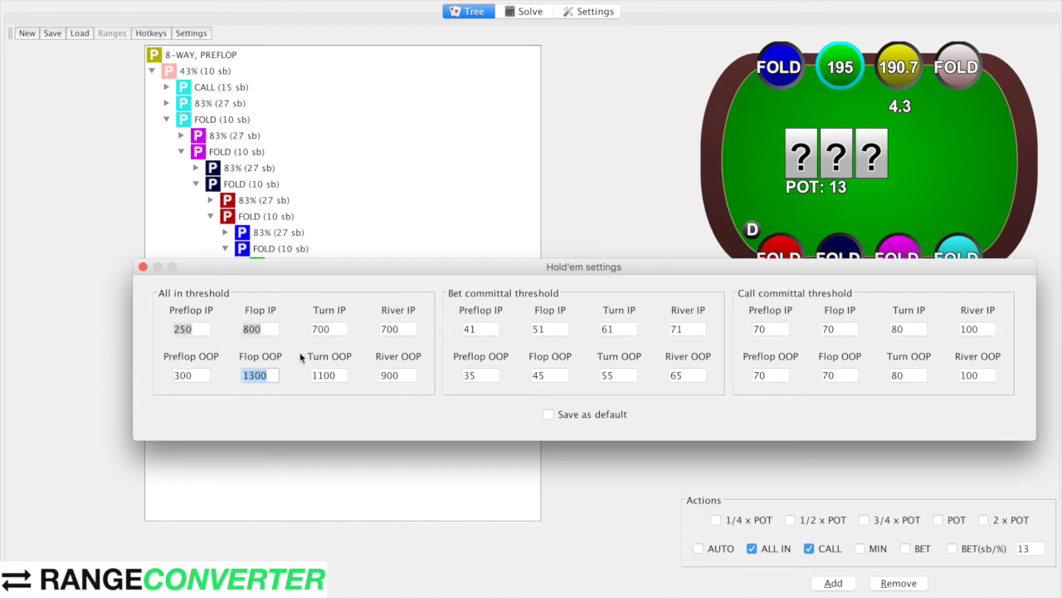
left_click_drag(373, 267, 371, 301)
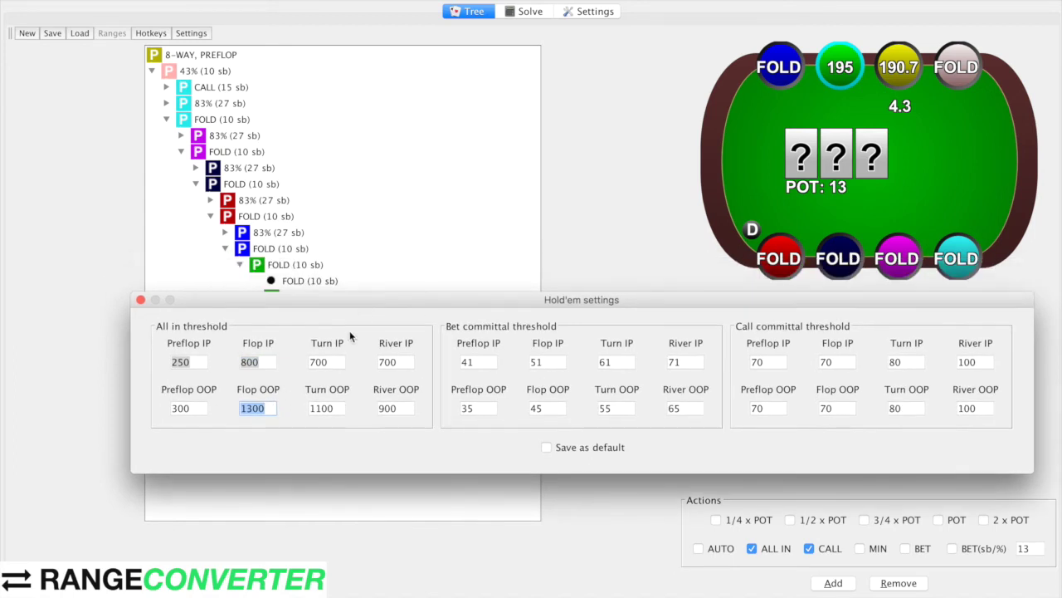
left_click(140, 300)
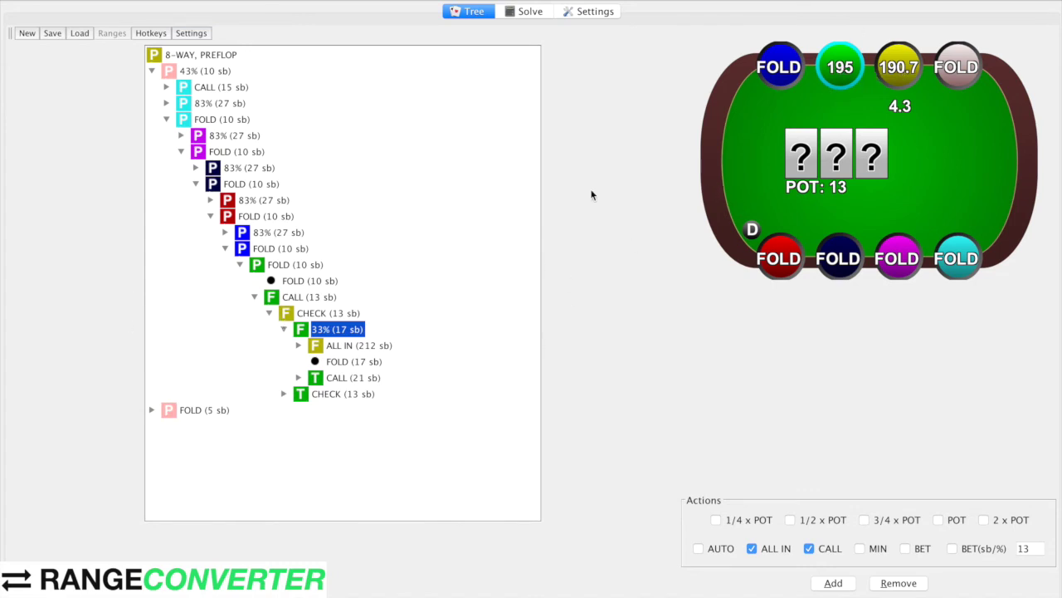
left_click(267, 316)
Step: Collapse the four FOLD (10 sb) branches and expand CALL (15 sb) down to its flop
left_click(241, 265)
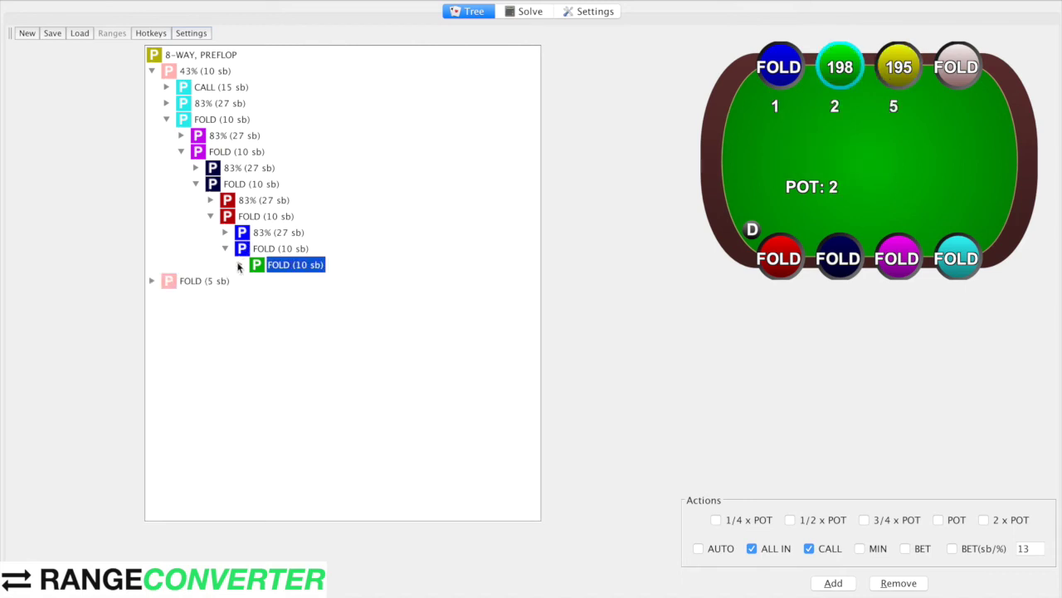
left_click(259, 248)
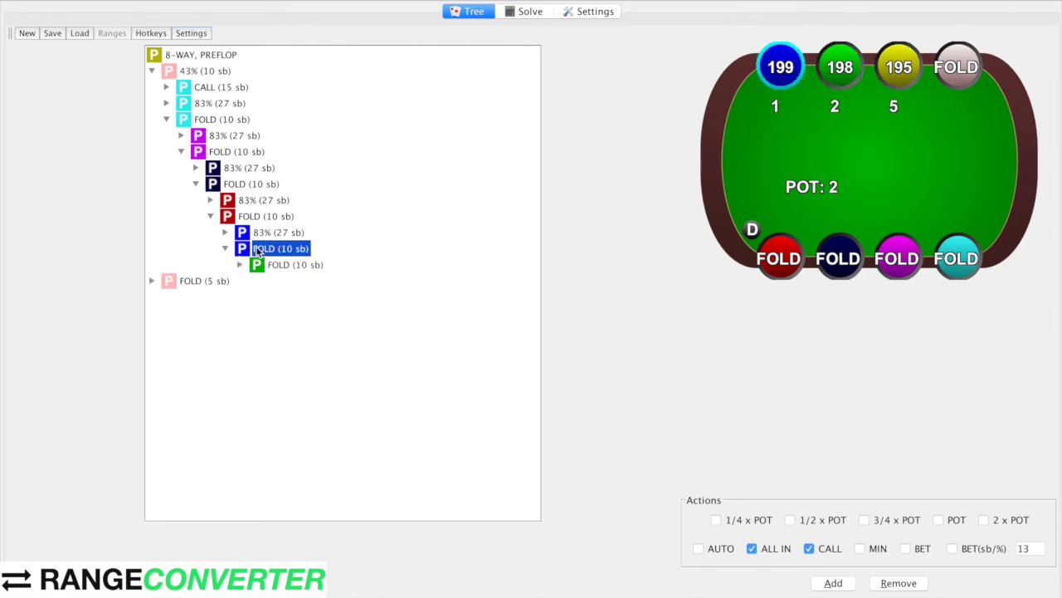
left_click(243, 218)
left_click(168, 121)
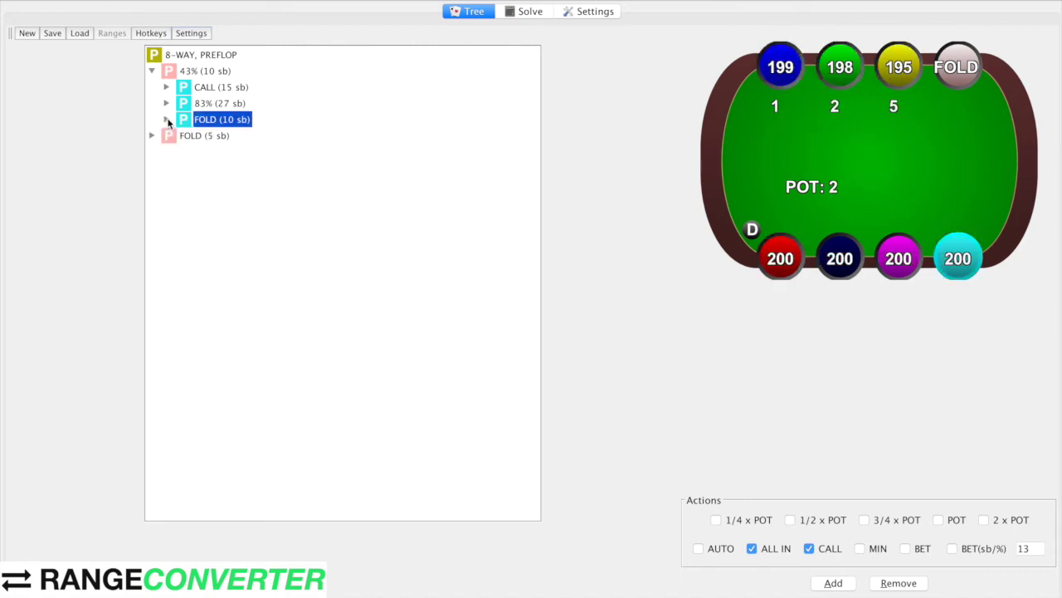
left_click(218, 89)
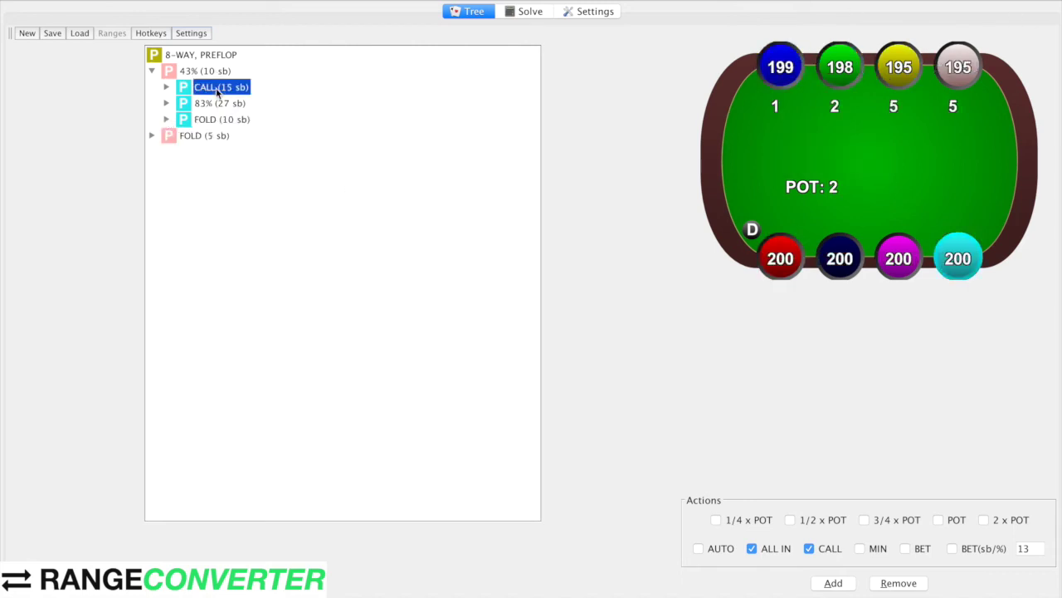
left_click(167, 87)
left_click(180, 120)
left_click(210, 184)
left_click(225, 216)
left_click(240, 233)
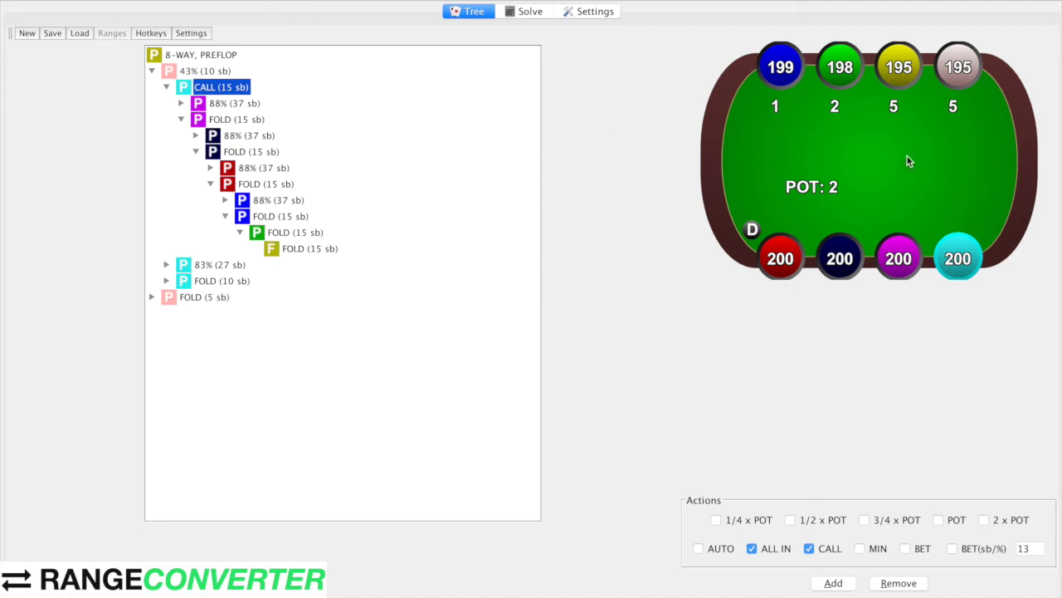
left_click(276, 253)
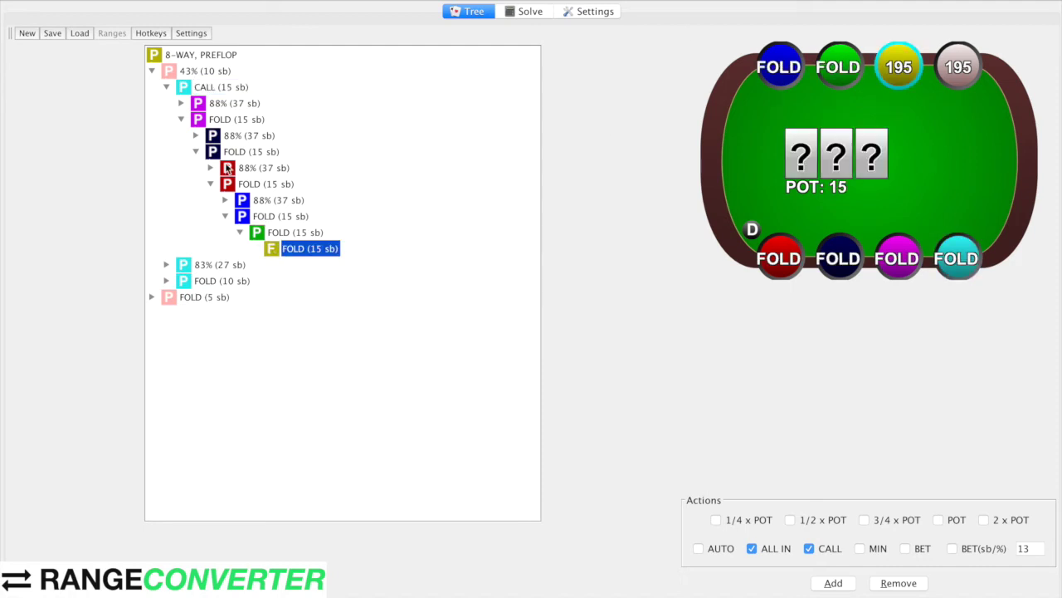
Step: Calculate the limped flop's stack-to-pot ratio as 195/15, about 13
key("super+space")
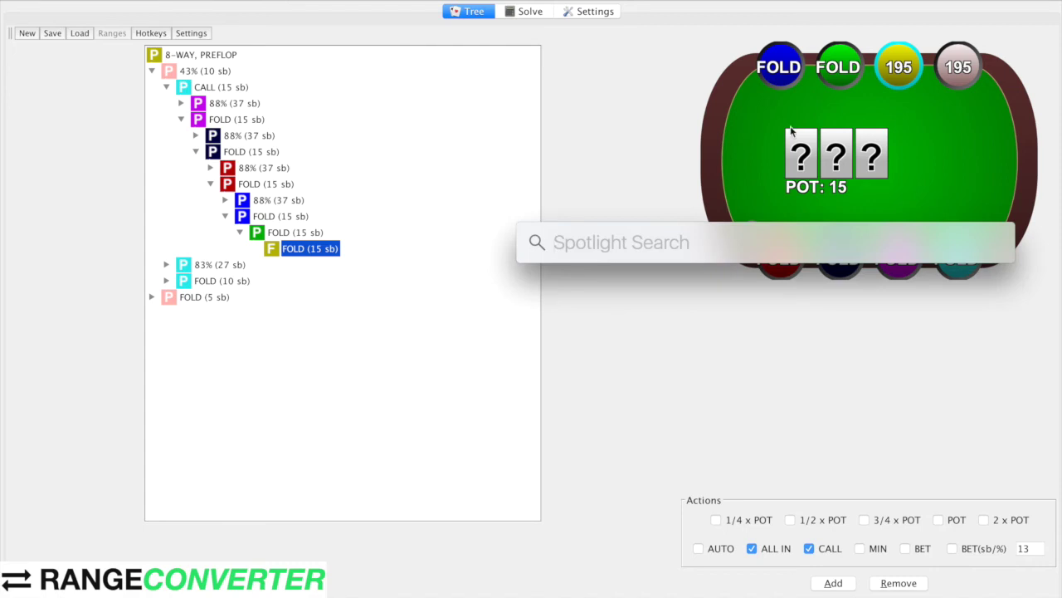
type("195/15")
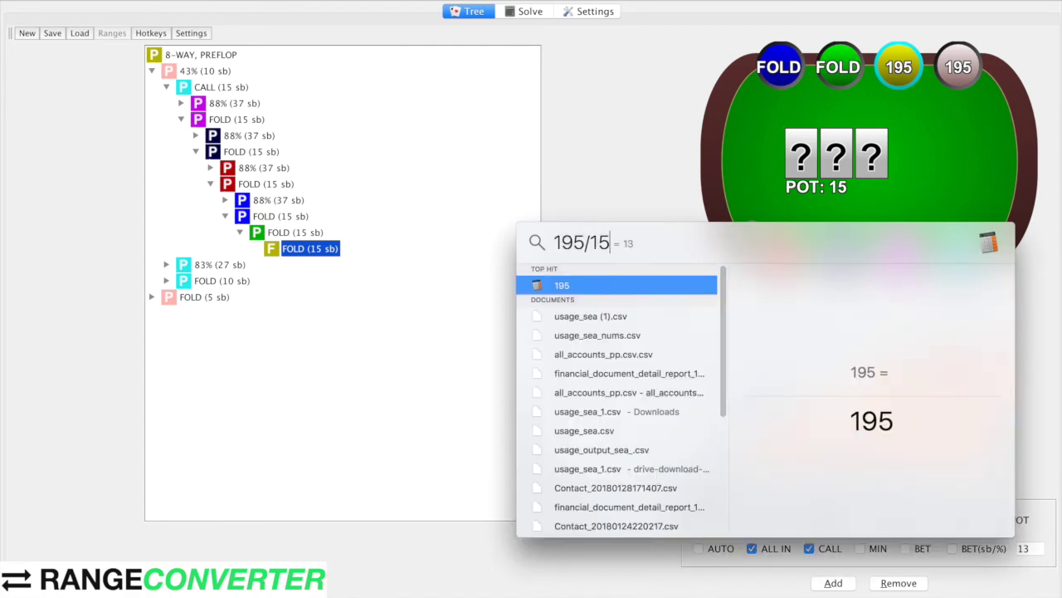
key("Escape")
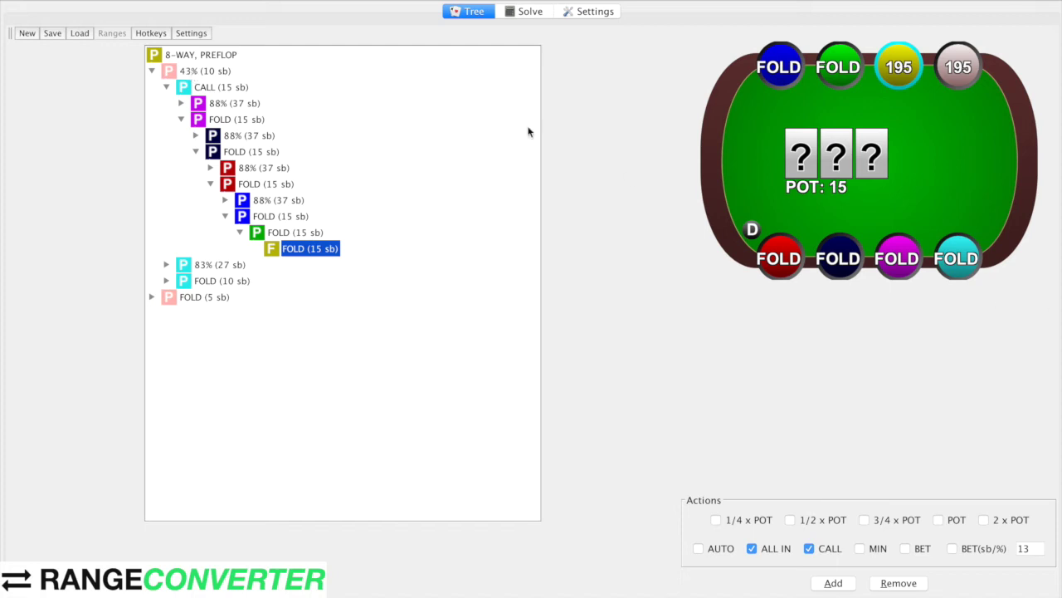
Step: Start an Add to all custom filter from the root node, then cancel the blank filter
left_click(202, 70)
left_click(201, 55)
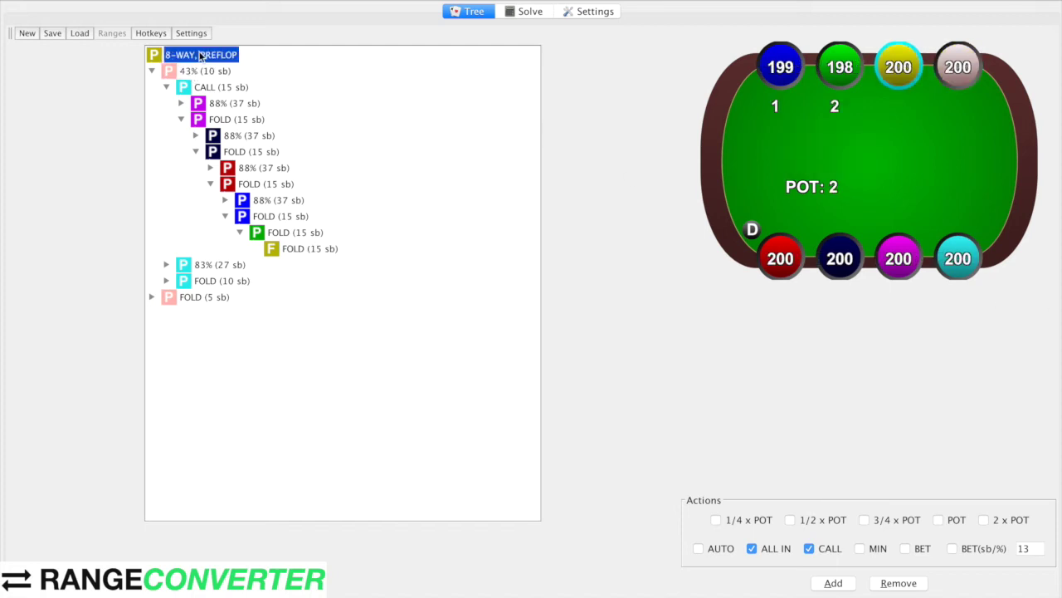
right_click(206, 55)
mouse_move(245, 63)
left_click(401, 116)
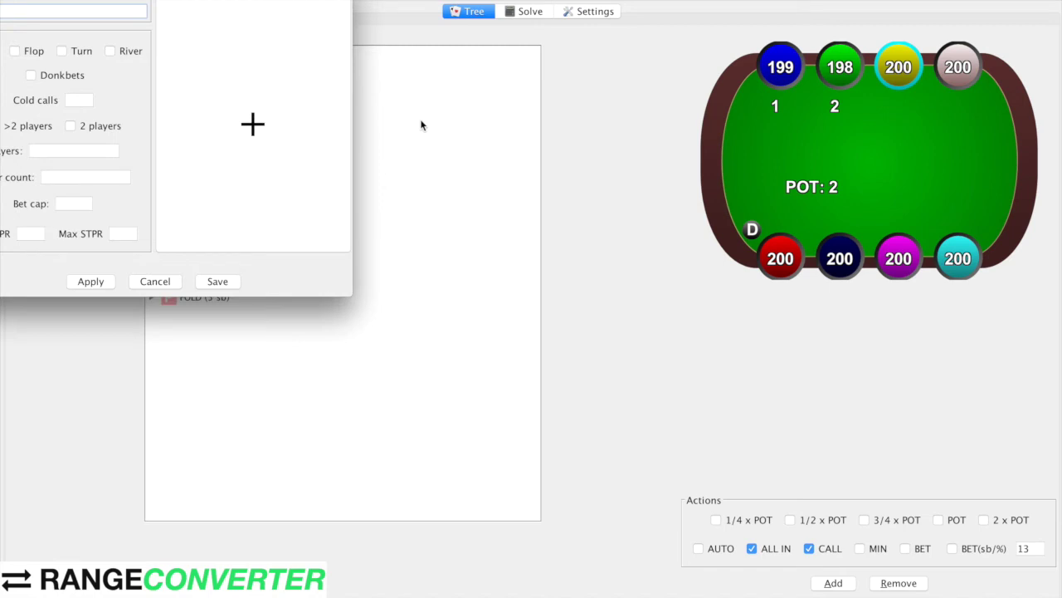
left_click(156, 281)
Step: Load the saved 33%;50% filter for all nodes with Min STPR 12.9 and Max STPR 13.1
right_click(182, 55)
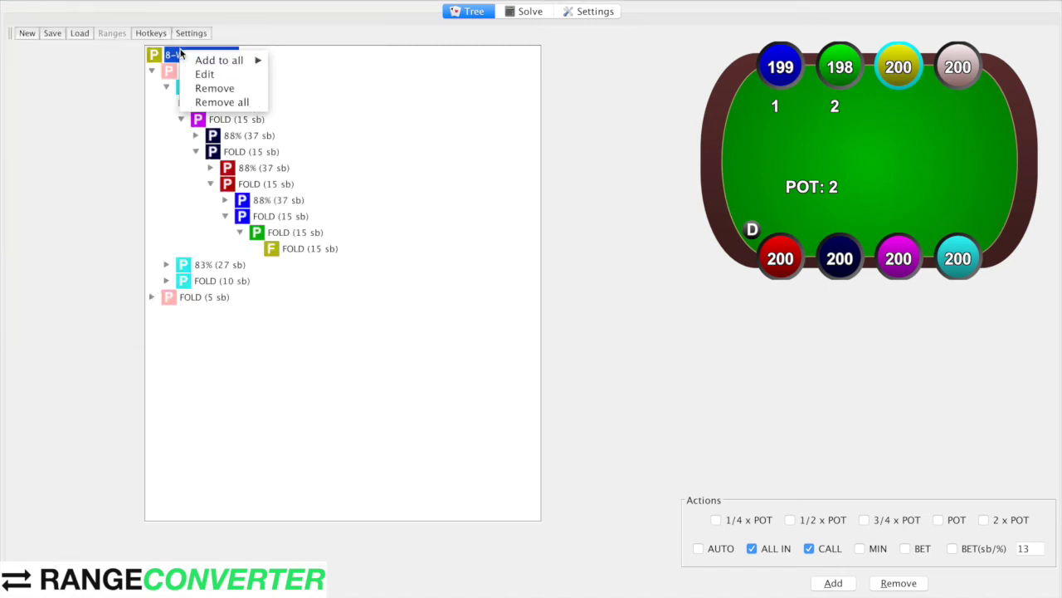
mouse_move(220, 60)
mouse_move(380, 126)
left_click(517, 280)
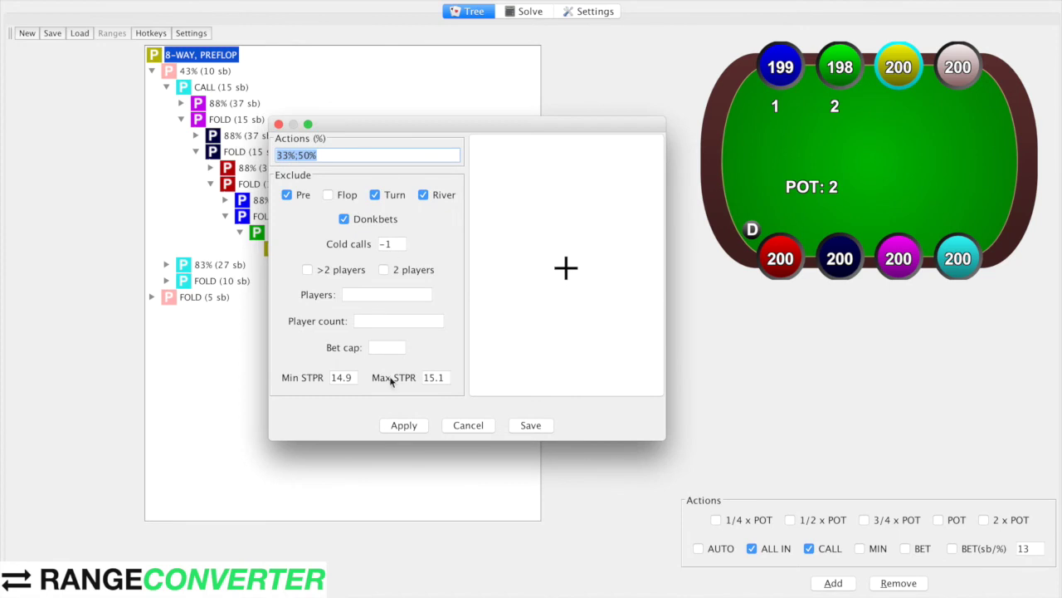
double_click(350, 377)
type("12.9")
key("Tab")
key("BackSpace")
type("13.1")
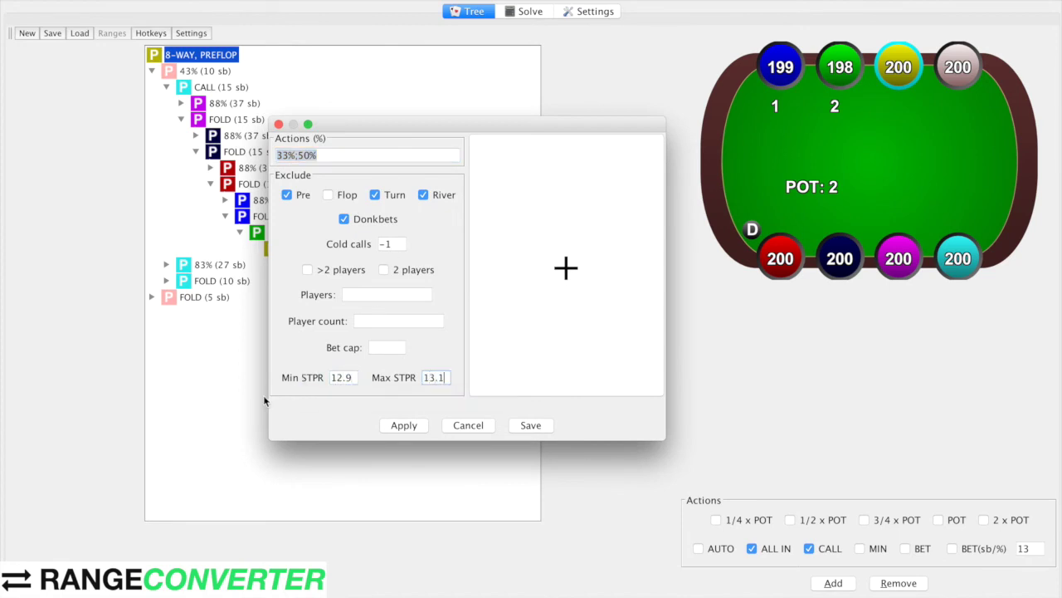
left_click(412, 426)
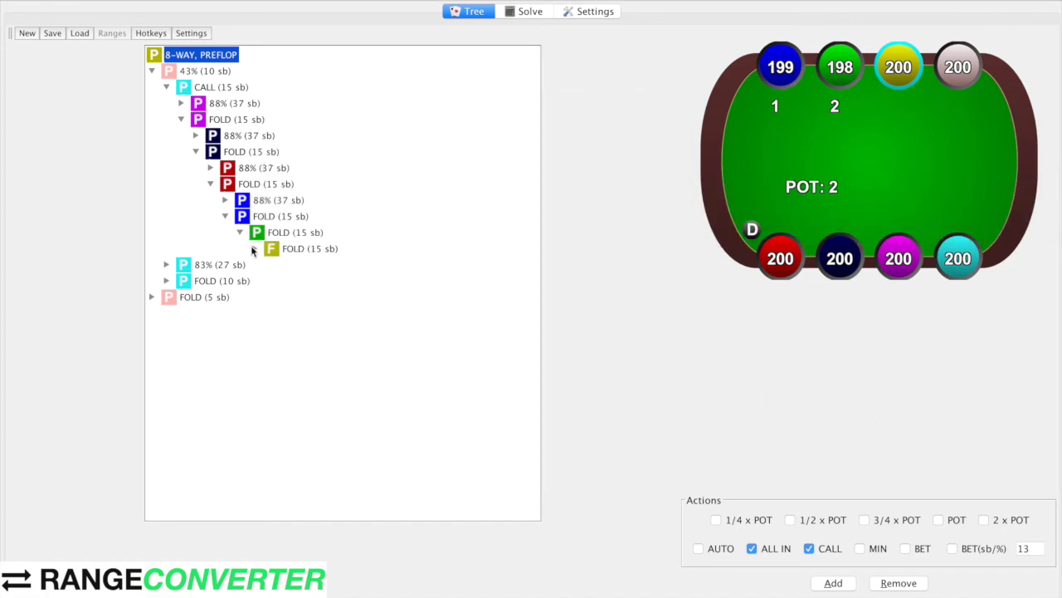
left_click(301, 266)
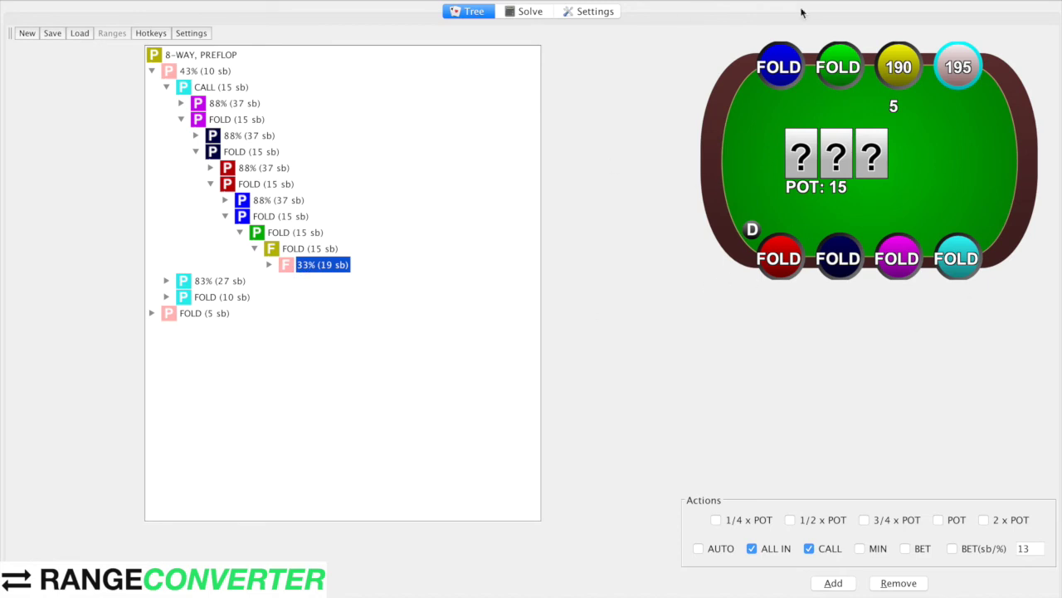
Step: Expand the new 33% (19 sb) bet to see its ALL IN (214 sb) response, then collapse CALL (15 sb)
left_click(271, 265)
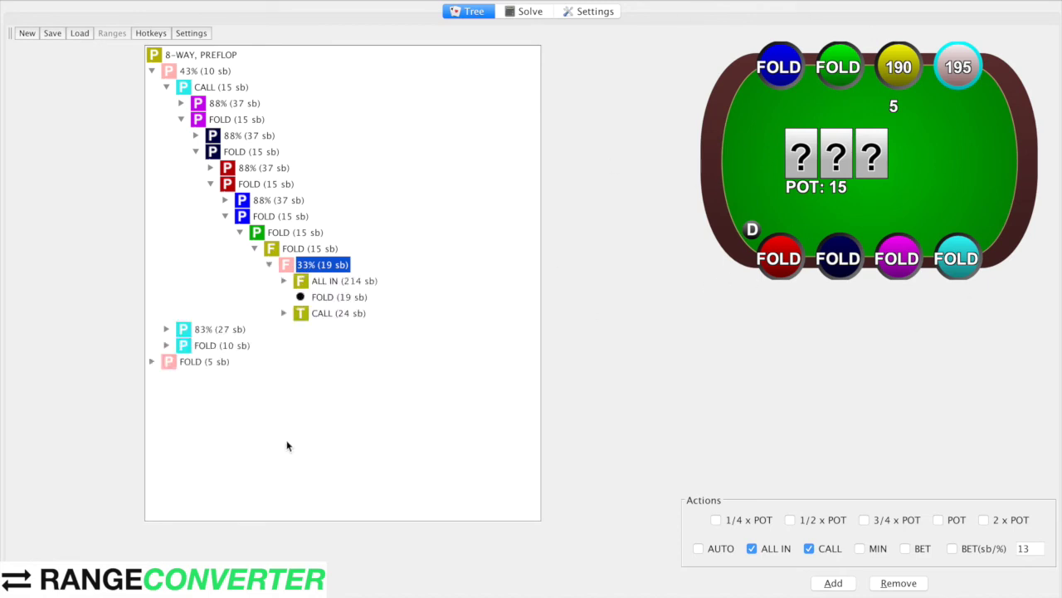
left_click(325, 281)
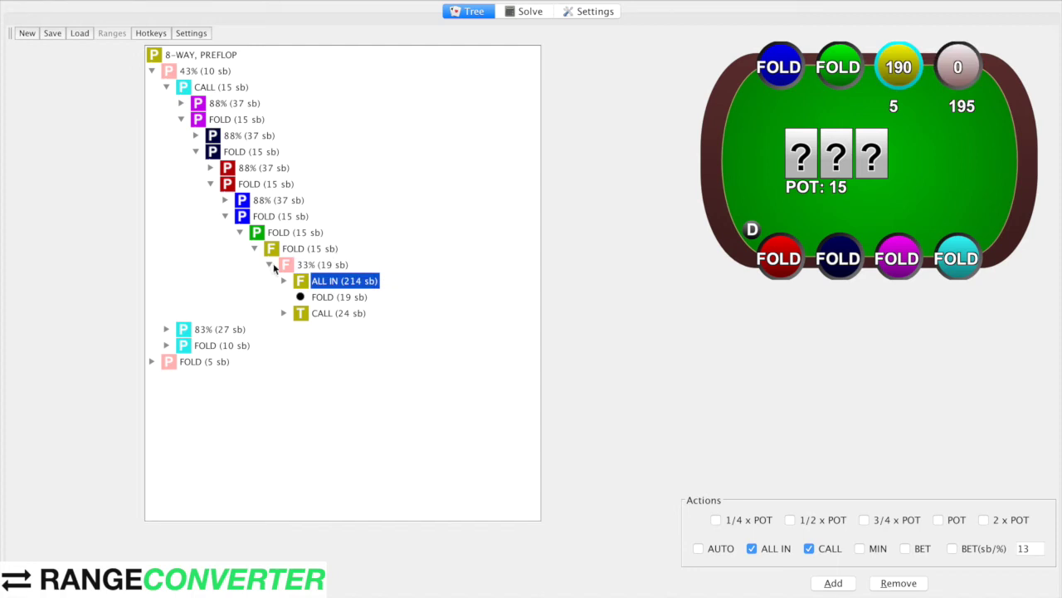
left_click(270, 265)
left_click(166, 87)
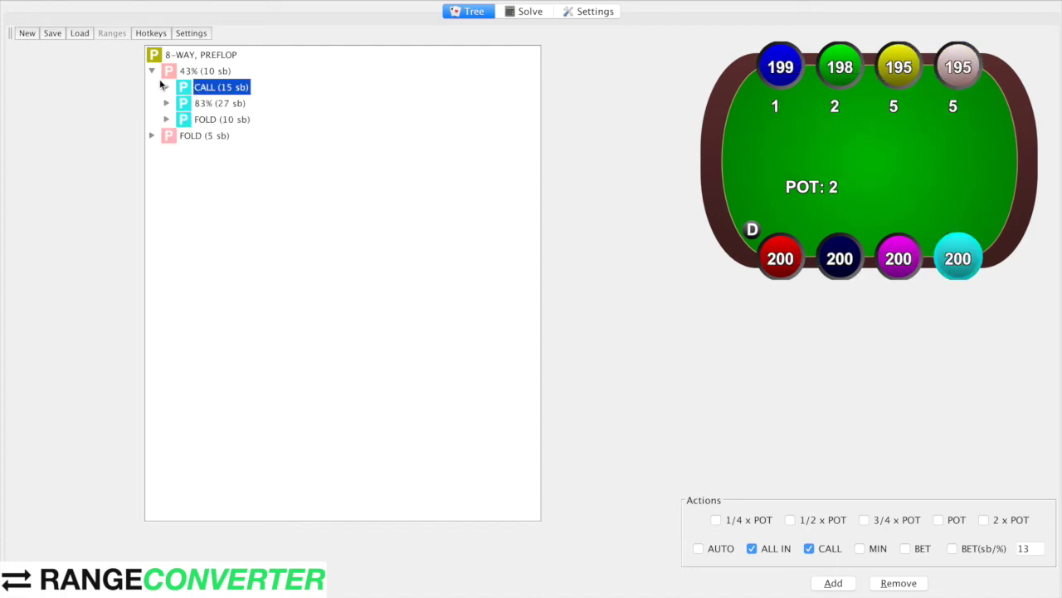
left_click(162, 86)
left_click(161, 85)
Step: Expand the 83% (27 sb) raise through its six FOLD nodes to the CALL (39 sb) flop
left_click(187, 103)
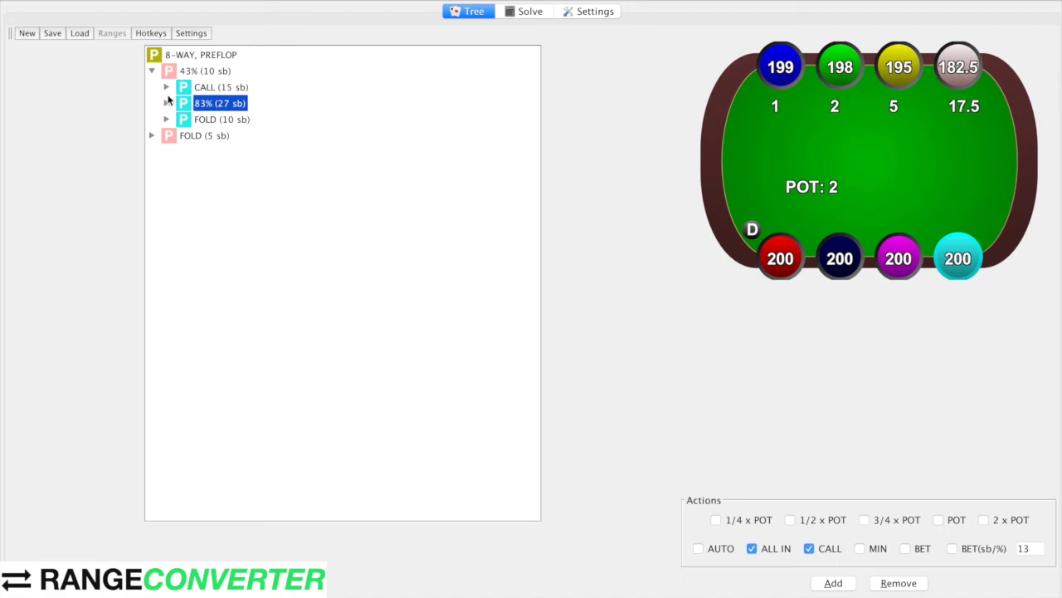
left_click(166, 102)
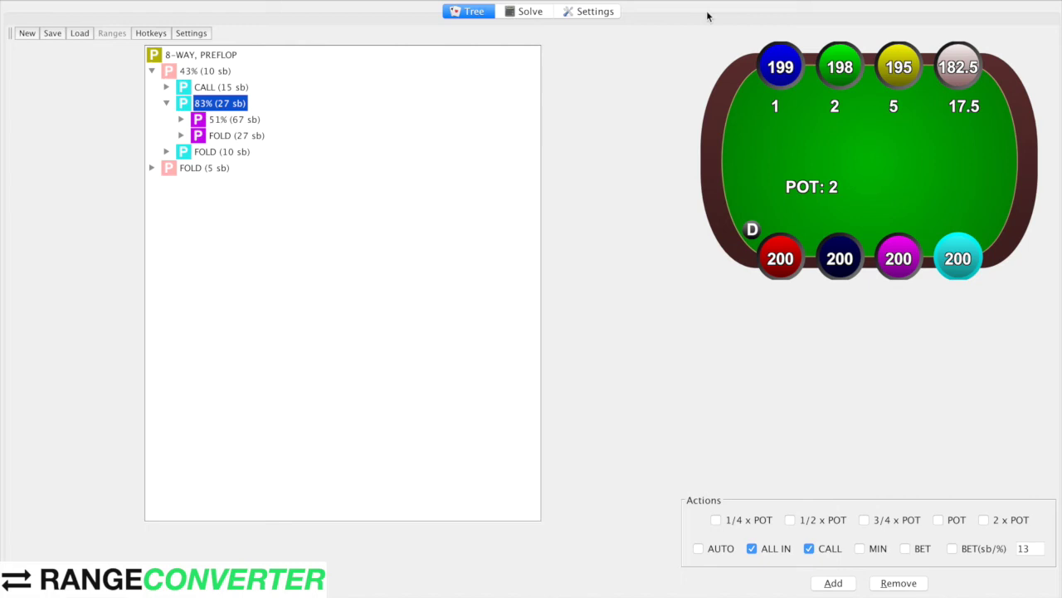
left_click(181, 136)
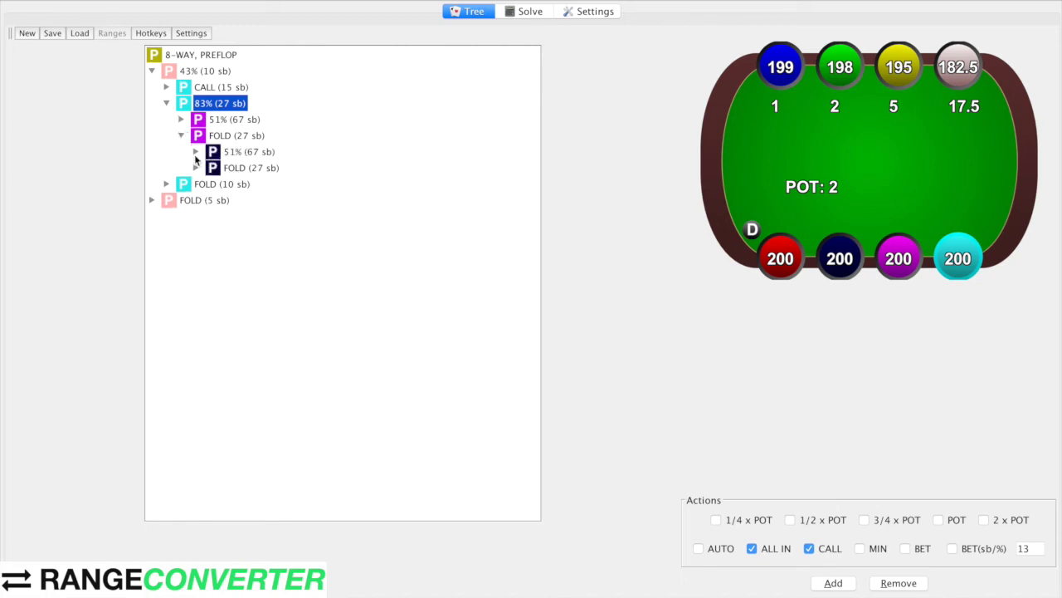
left_click(195, 167)
left_click(211, 200)
left_click(226, 232)
left_click(240, 248)
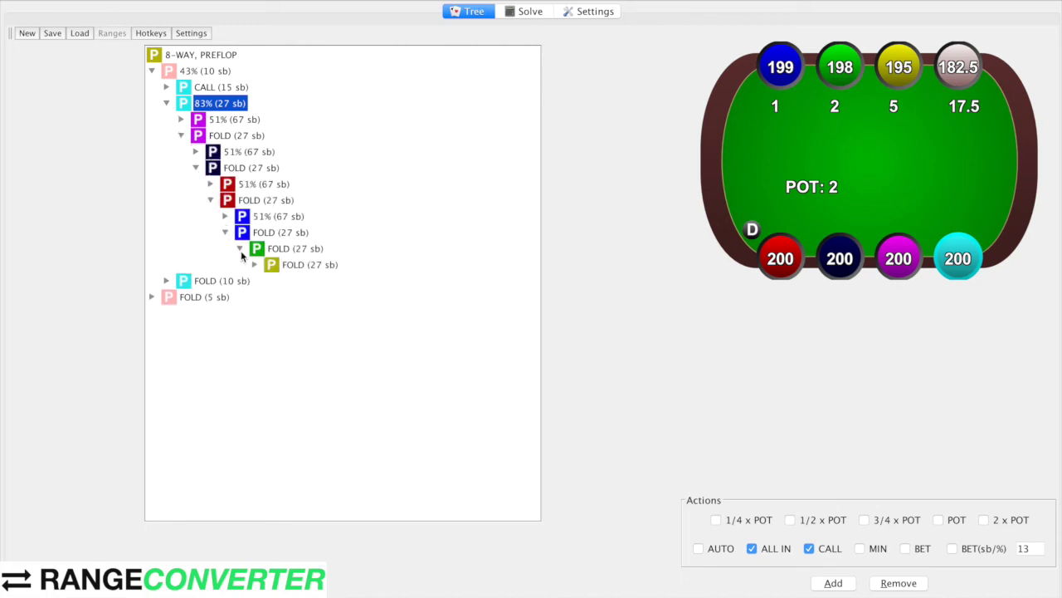
left_click(255, 263)
left_click(312, 316)
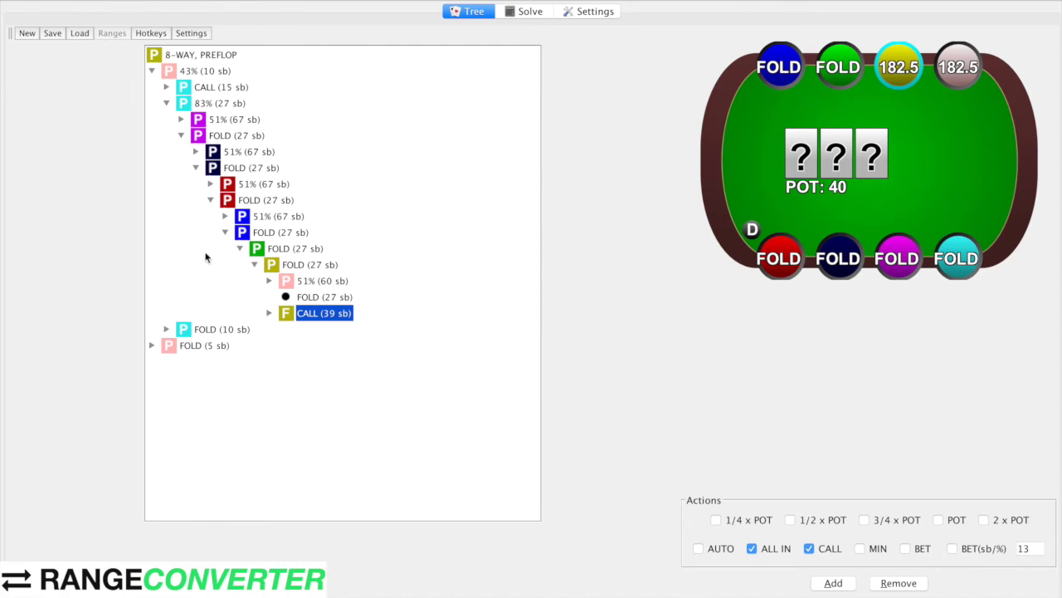
left_click(269, 313)
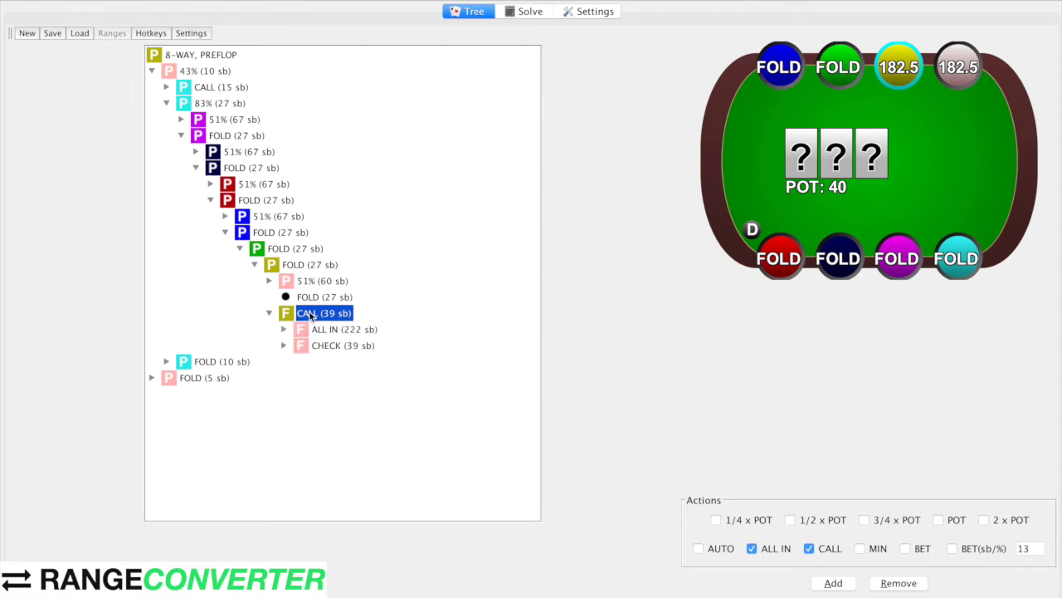
right_click(309, 316)
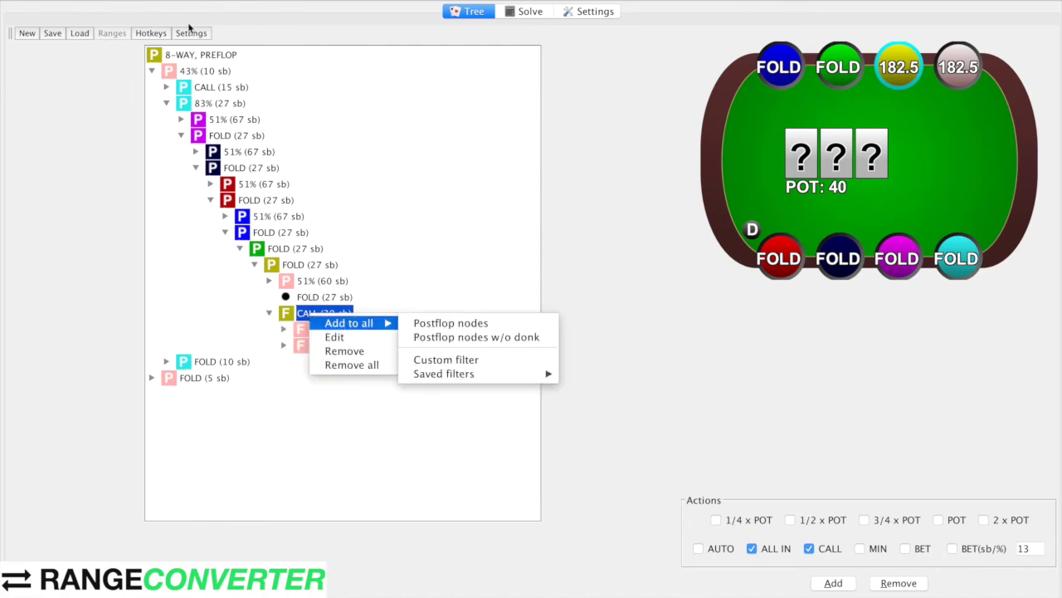
Step: Start a new custom filter for all nodes from the 8-WAY, PREFLOP root
right_click(188, 67)
left_click(201, 60)
right_click(201, 59)
left_click(292, 62)
left_click(310, 318)
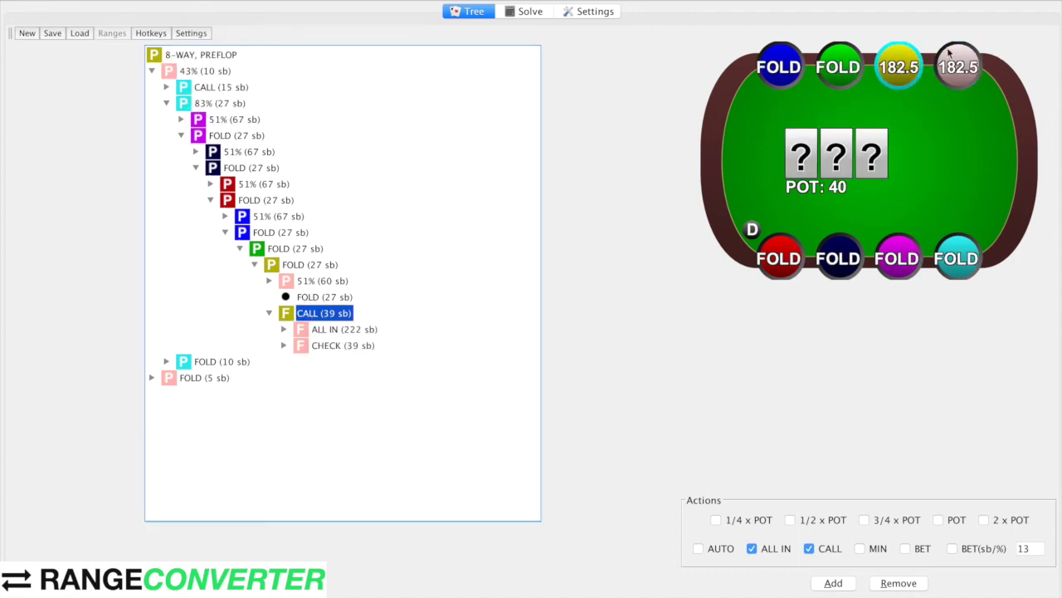
left_click(187, 57)
right_click(182, 63)
mouse_move(241, 72)
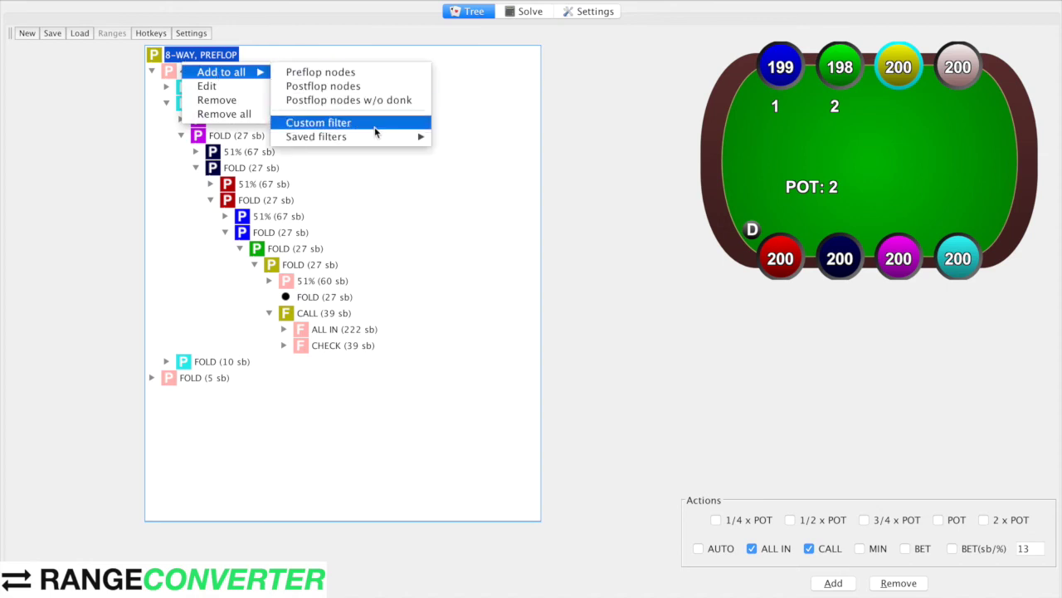
left_click(375, 124)
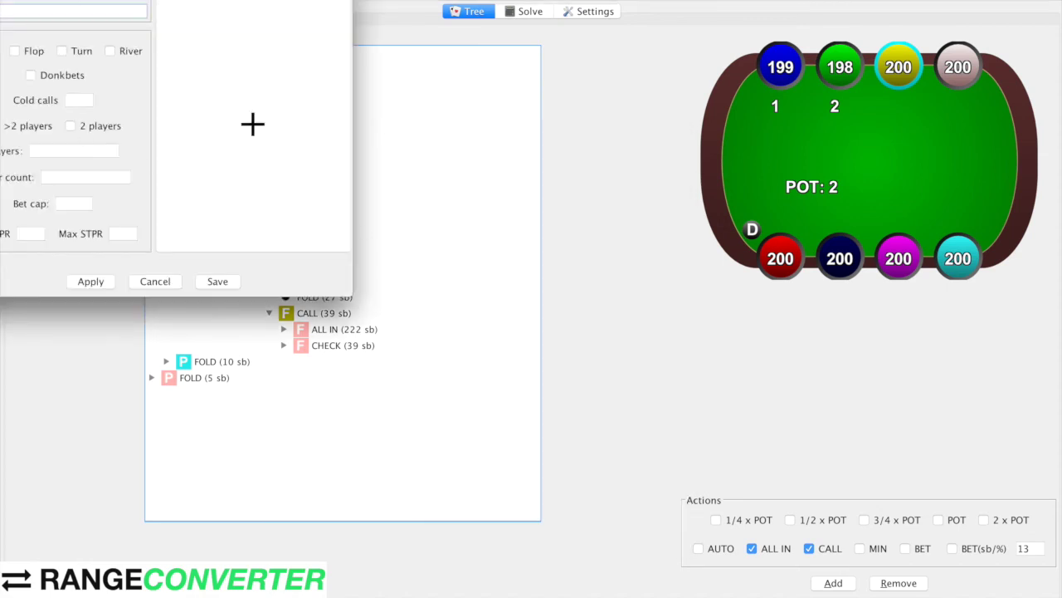
Step: Enter 29%;55% actions, exclude Pre, Donkbets, Turn and River, cold calls 1, >2 players
type("29")
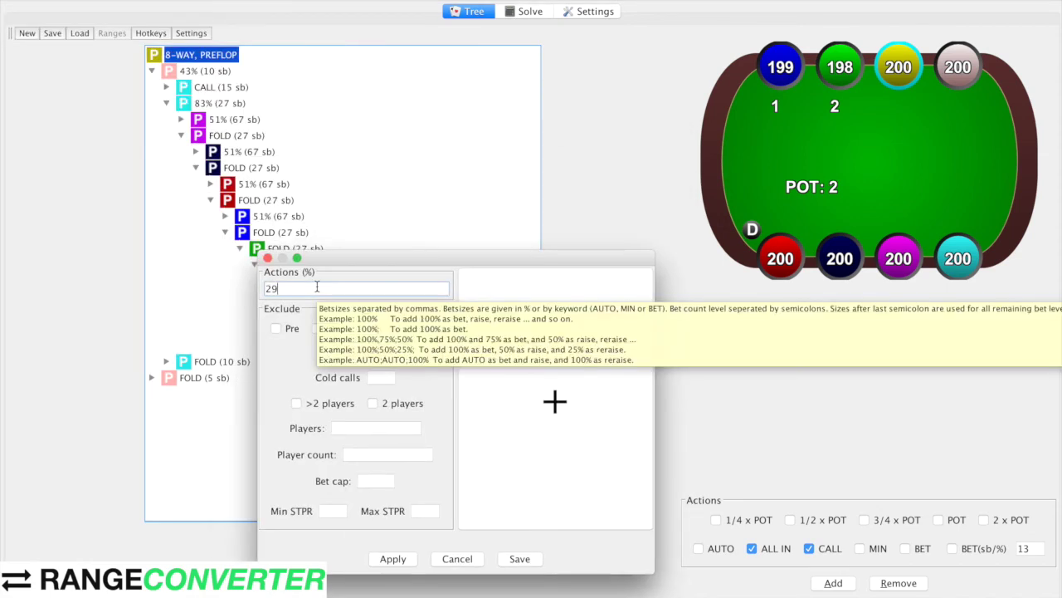
type("%;55%")
left_click(275, 328)
left_click(333, 352)
left_click(413, 328)
left_click(382, 329)
left_click(380, 377)
type("1")
left_click(356, 425)
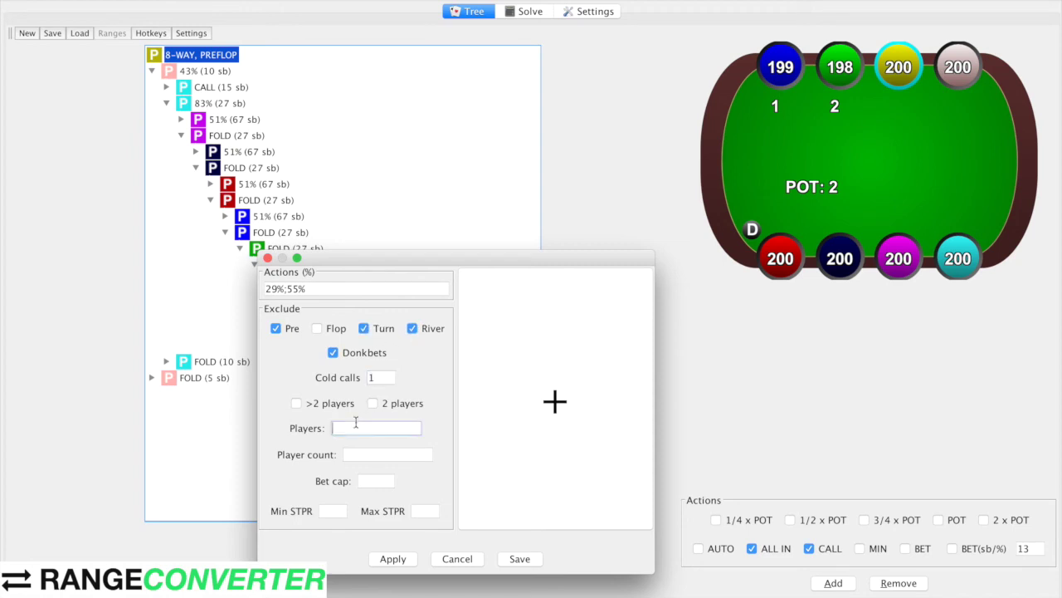
left_click(311, 406)
Step: Compute the SPR as 182/40, then apply the filter with Min STPR 4.5 and Max 4.6
left_click(330, 507)
key("super+space")
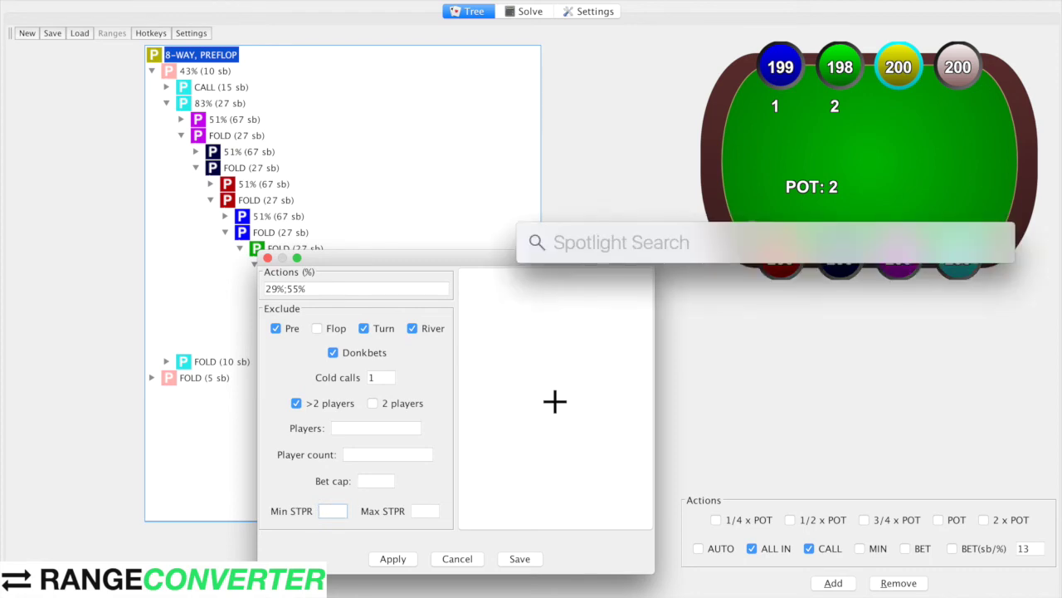
type("182/40")
key("Escape")
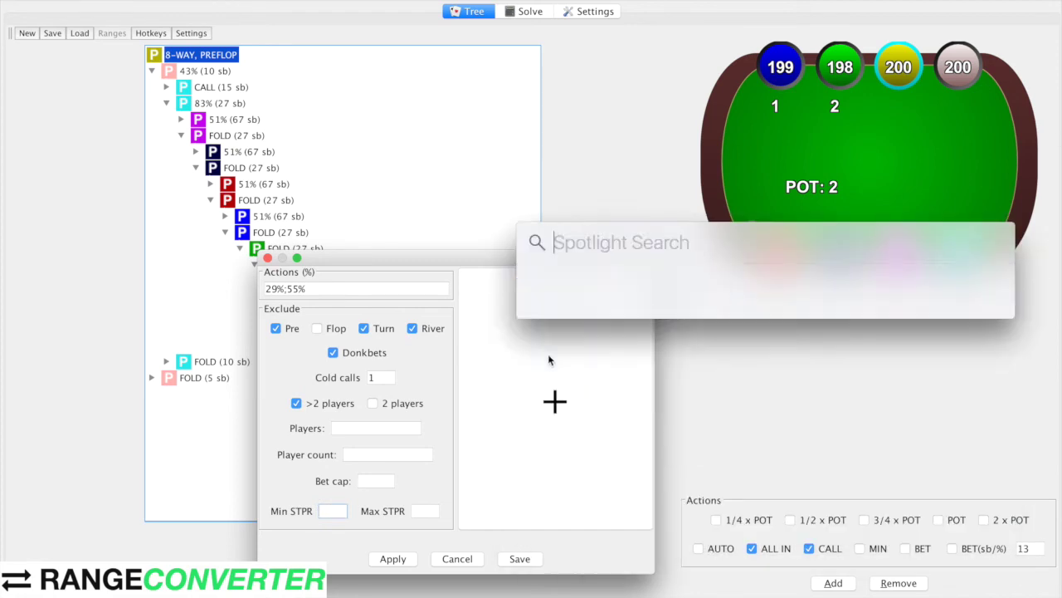
key("Escape")
type("4.5")
key("Tab")
type("4.6")
left_click(402, 561)
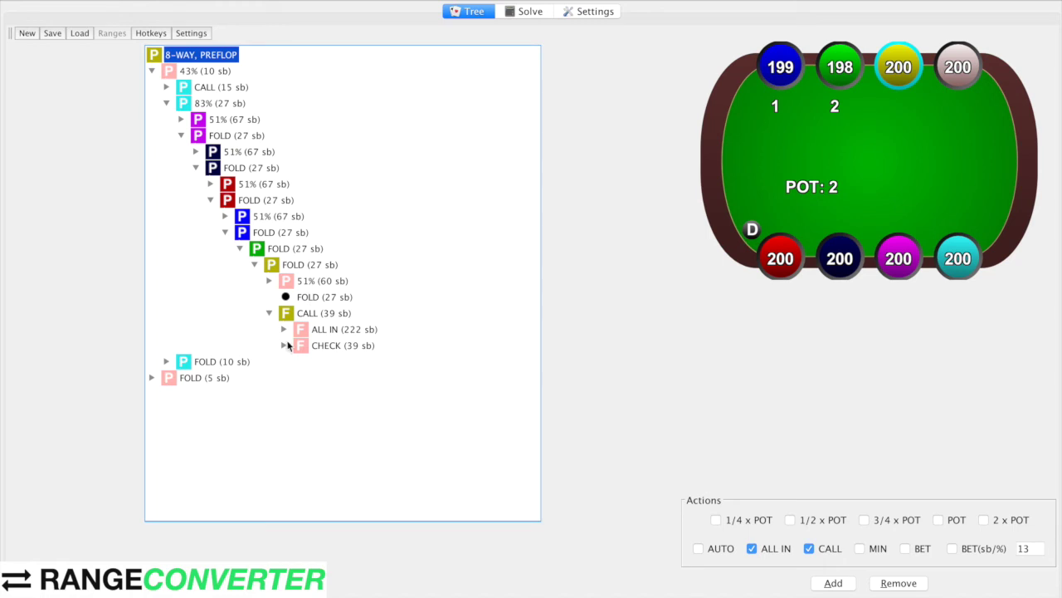
Step: Inspect the new 29% (51 sb) flop bet under CHECK (39 sb), then collapse the 83% reraise
left_click(286, 345)
left_click(330, 361)
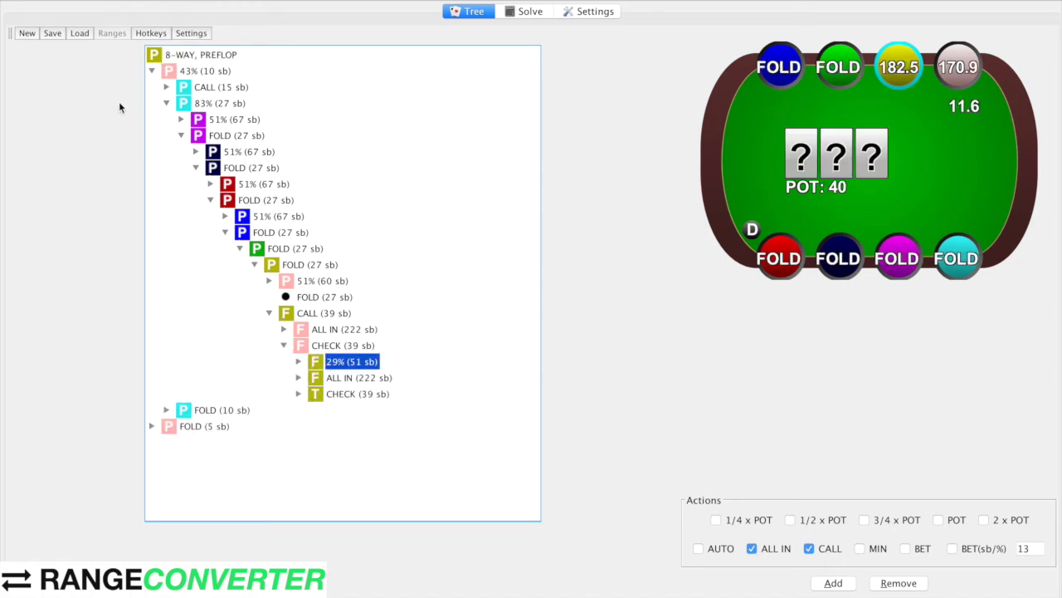
left_click(166, 103)
Step: Expand the FOLD (10 sb) path to CHECK (13 sb) and inspect the 33% (17 sb) flop bet
left_click(200, 120)
left_click(166, 119)
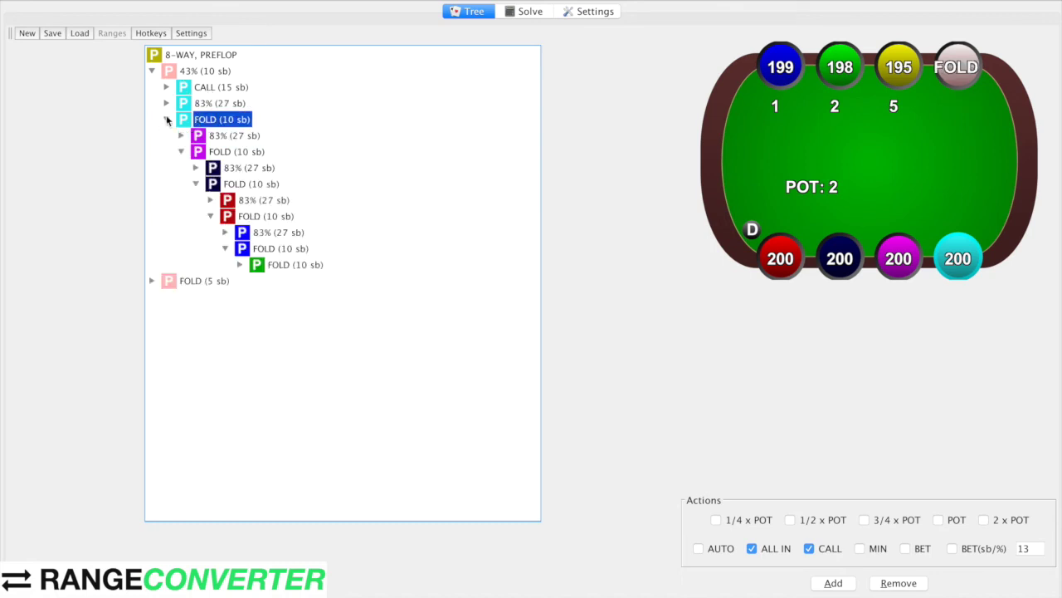
left_click(240, 264)
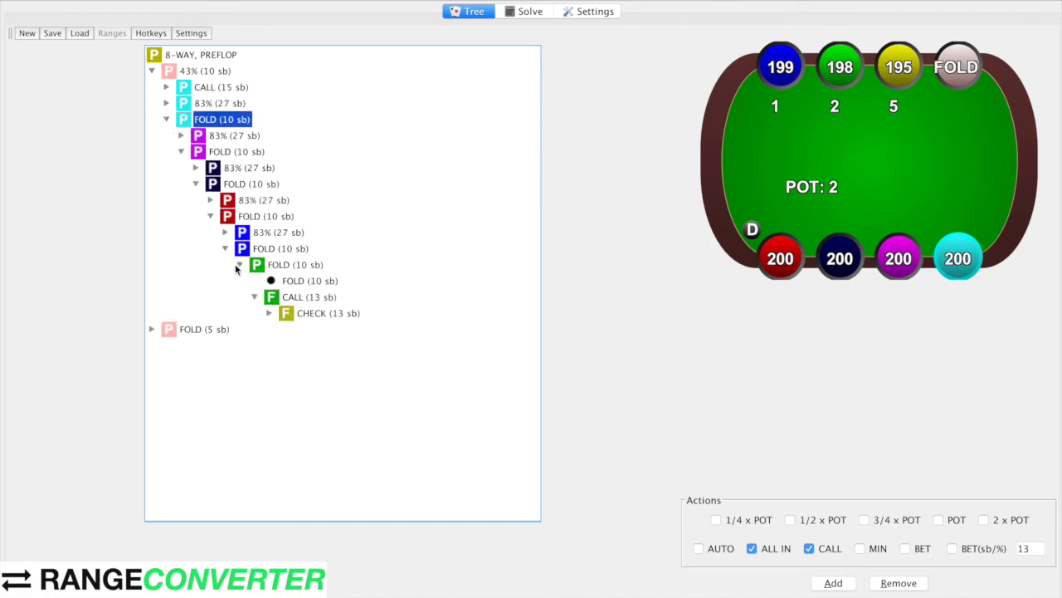
left_click(282, 296)
left_click(285, 313)
double_click(284, 313)
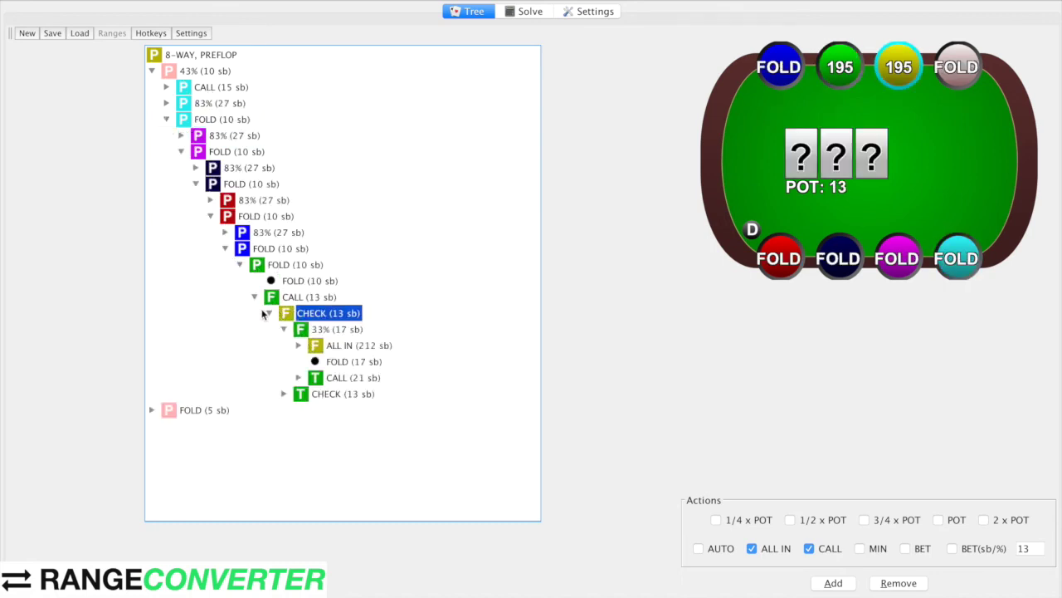
left_click(284, 329)
left_click(284, 330)
left_click(284, 330)
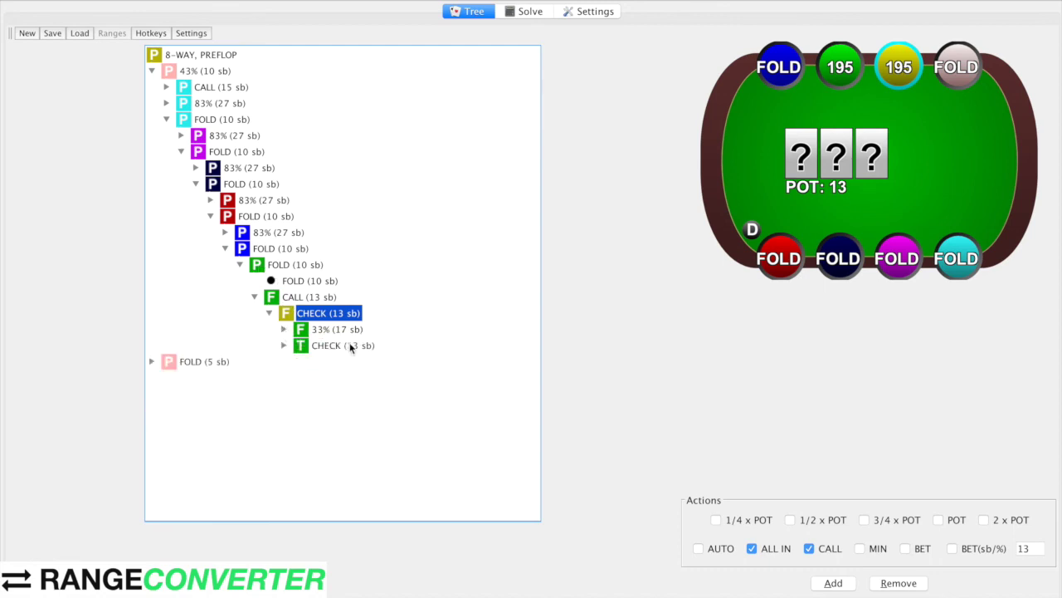
left_click(319, 331)
left_click(284, 330)
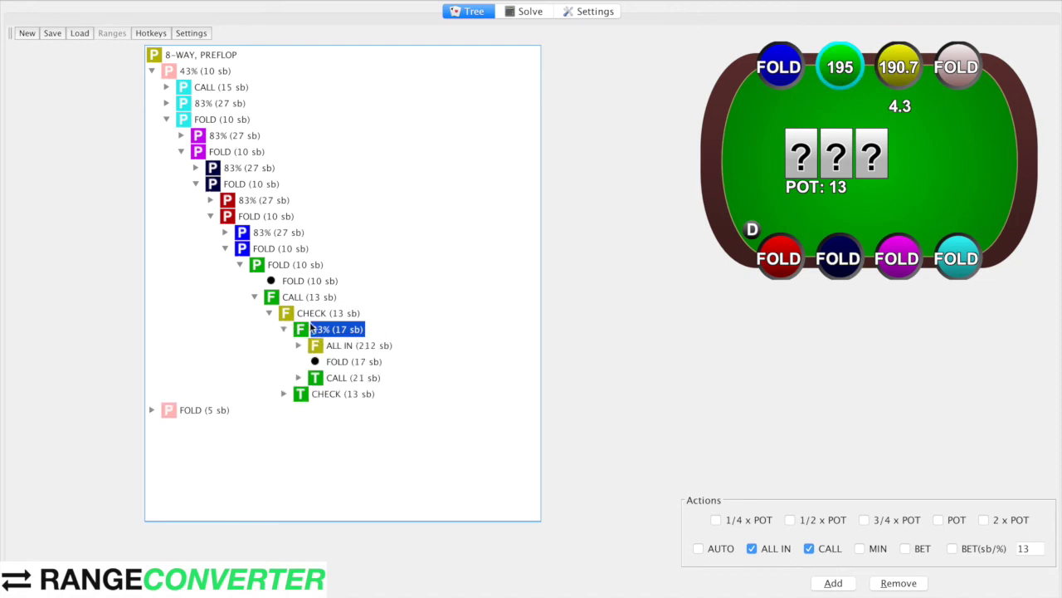
Step: Collapse the CHECK, CALL and FOLD lines back up to the 43% (10 sb) opening raise
left_click(269, 313)
left_click(254, 297)
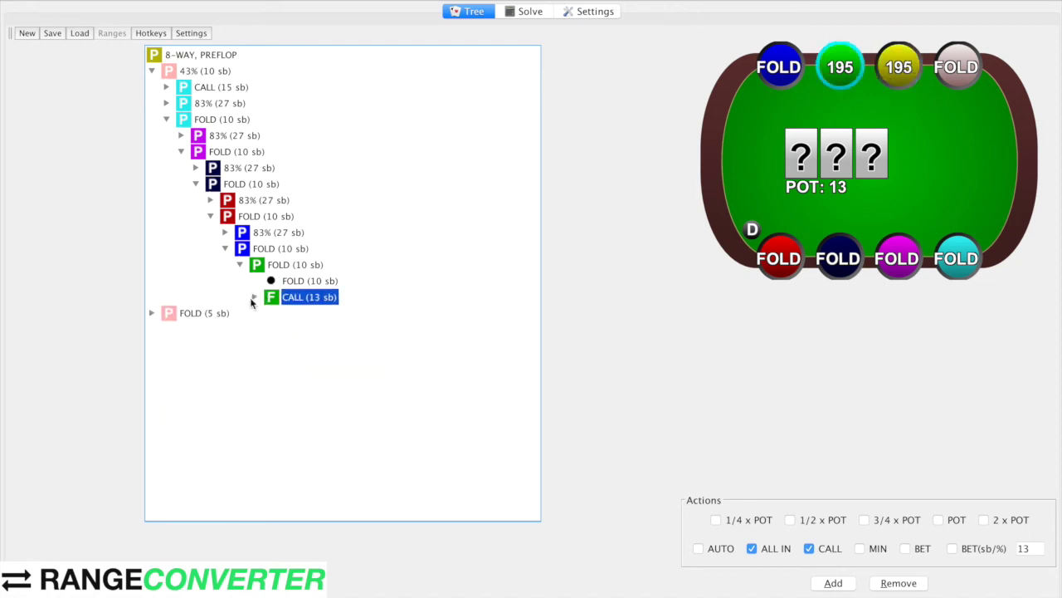
left_click(239, 264)
left_click(223, 248)
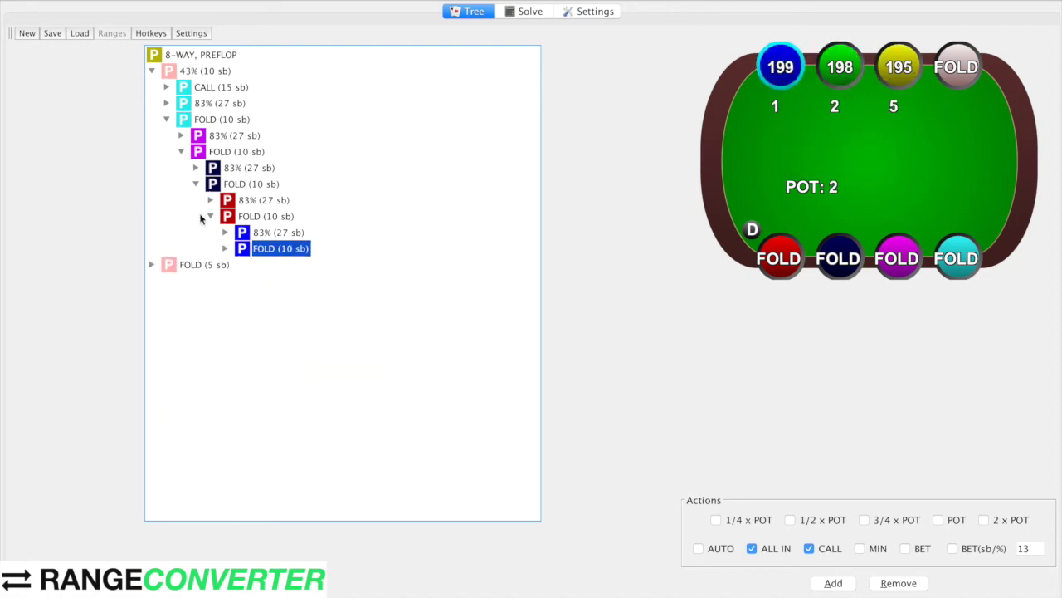
left_click(211, 216)
left_click(195, 184)
left_click(181, 151)
left_click(164, 122)
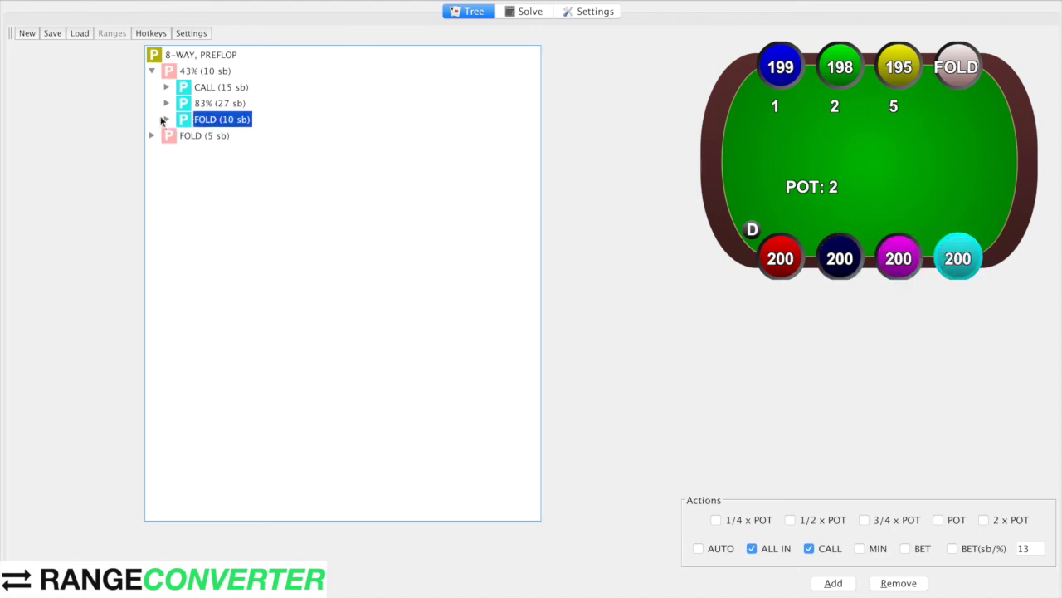
left_click(152, 75)
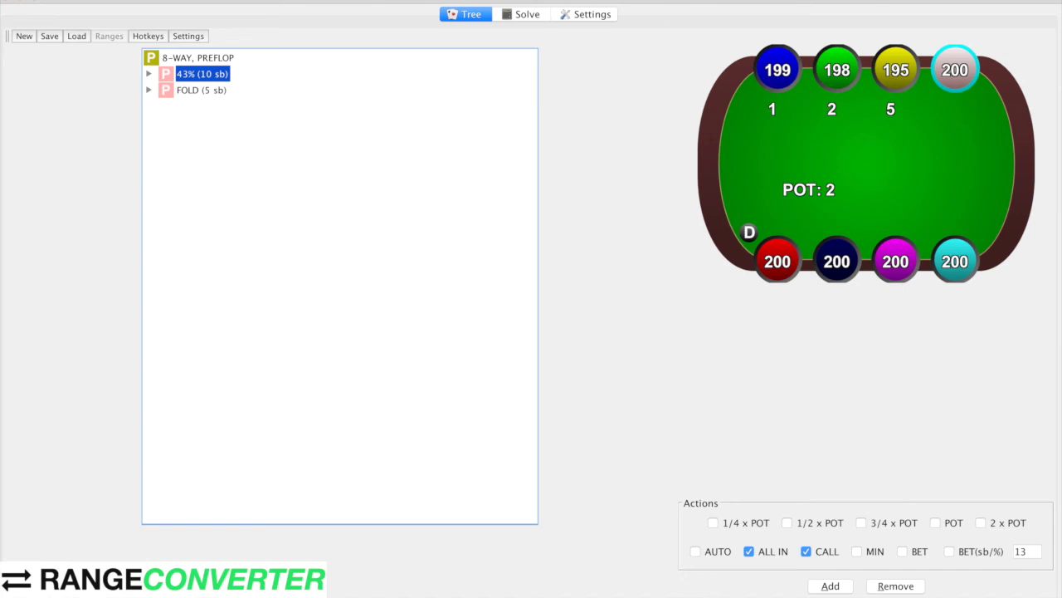
Step: Launch VNC Viewer, try the 100bb 8max MTT machine, and dismiss the no-route-to-host error
key("super+space")
type("vn")
key("Return")
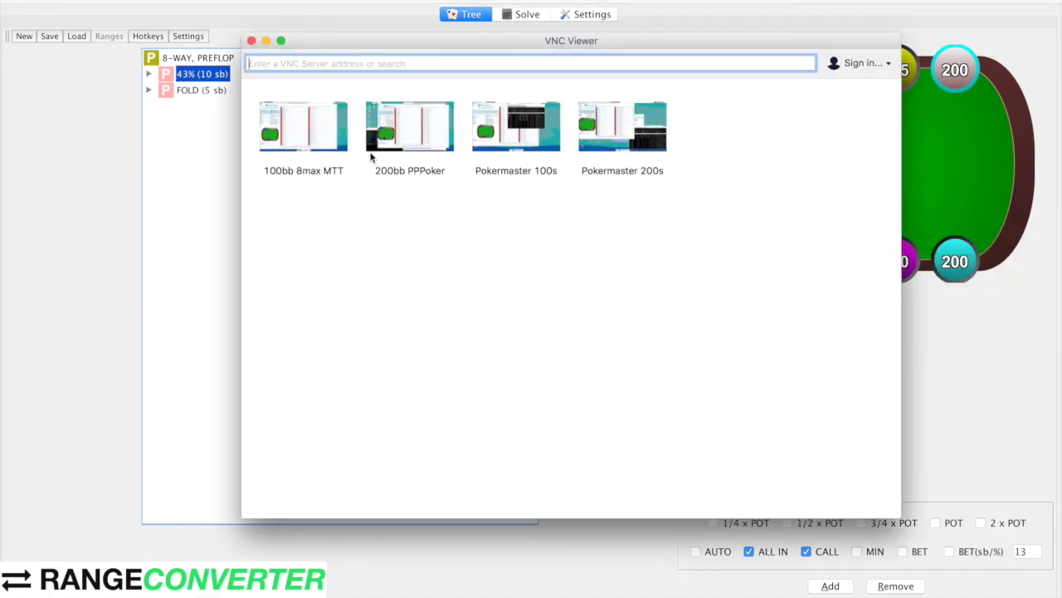
double_click(285, 147)
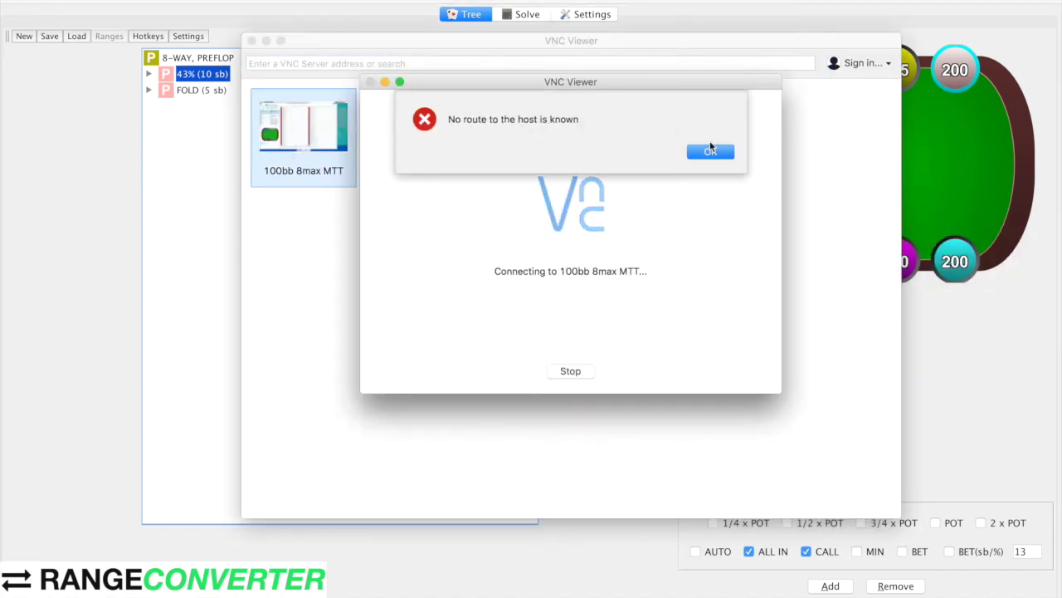
left_click(702, 151)
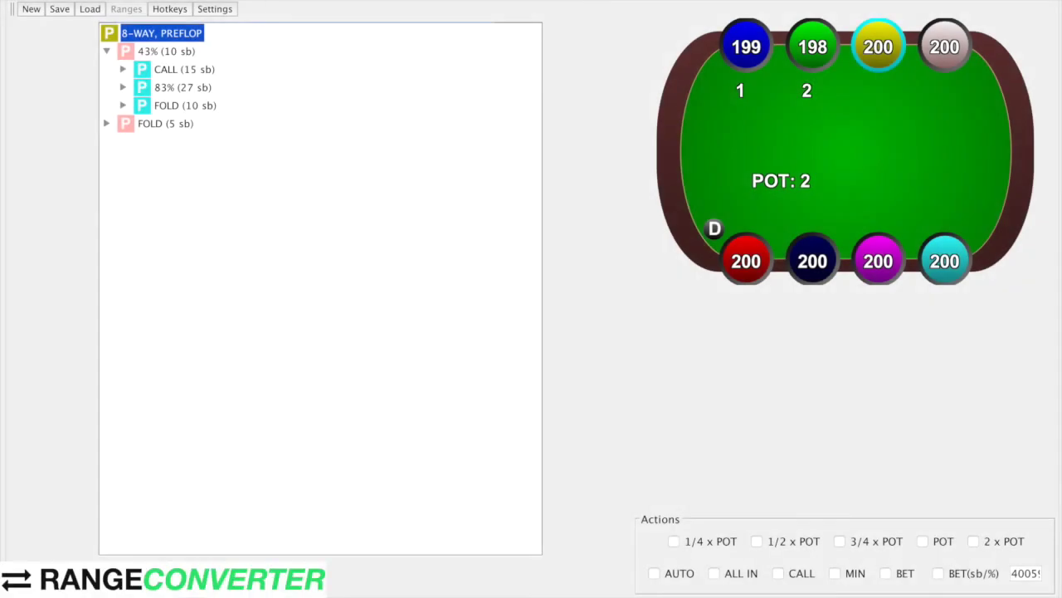
Step: Review the 43% open, CALL (15 sb) and 83% (27 sb) lines, expanding the 83% reraise and FOLD (37 sb)
left_click(173, 58)
left_click(172, 73)
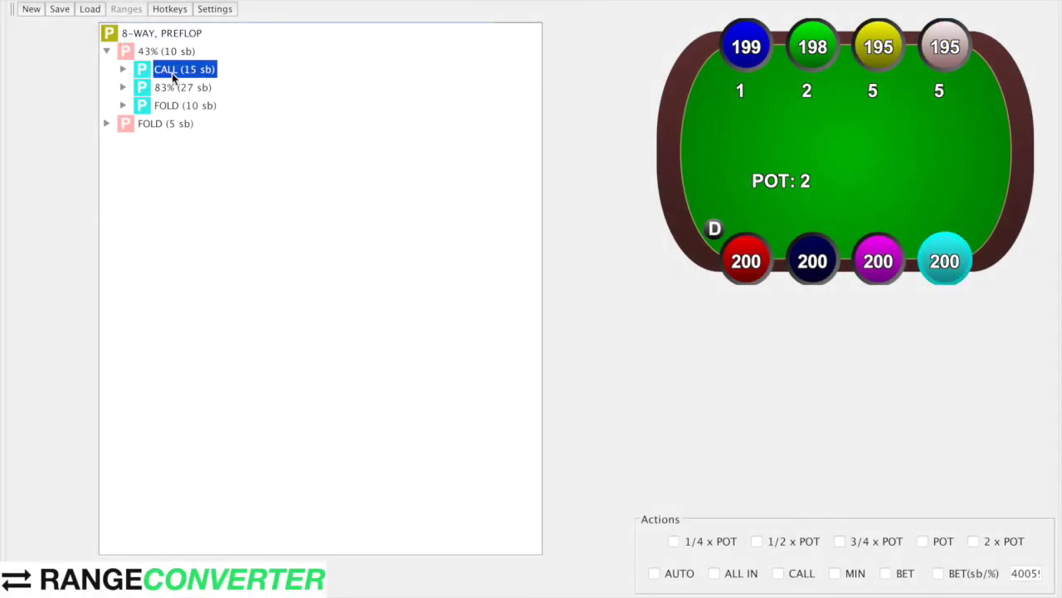
left_click(144, 91)
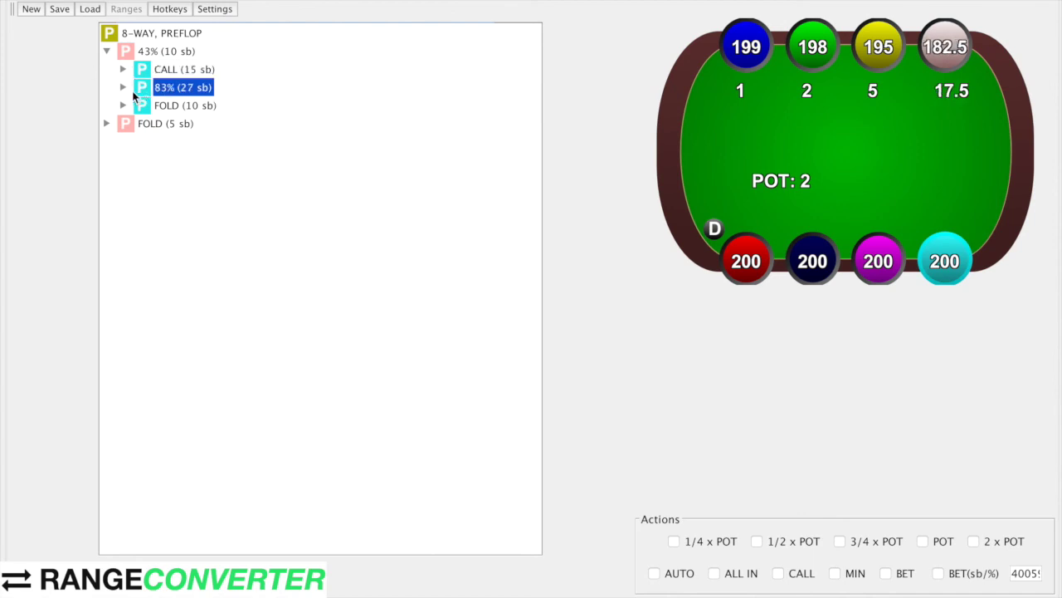
left_click(123, 87)
left_click(123, 69)
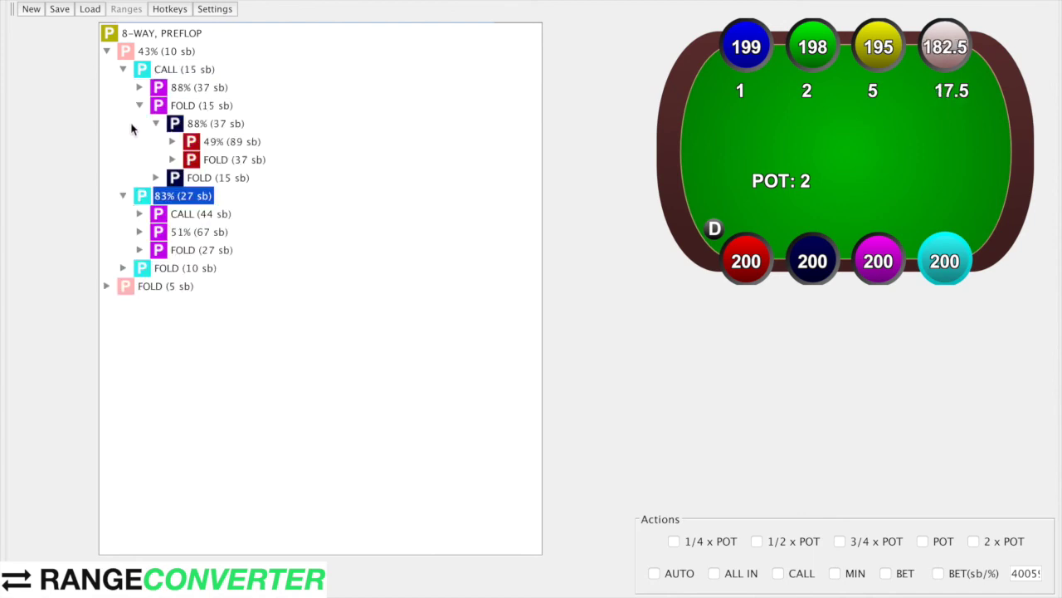
left_click(173, 160)
left_click(123, 68)
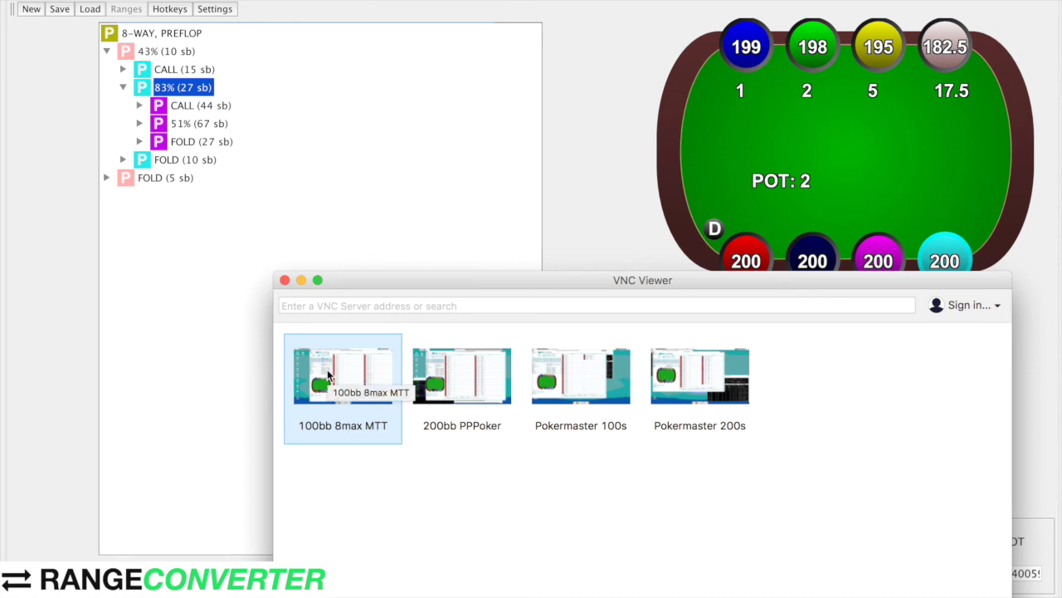
key("super+space")
type("mix")
key("Return")
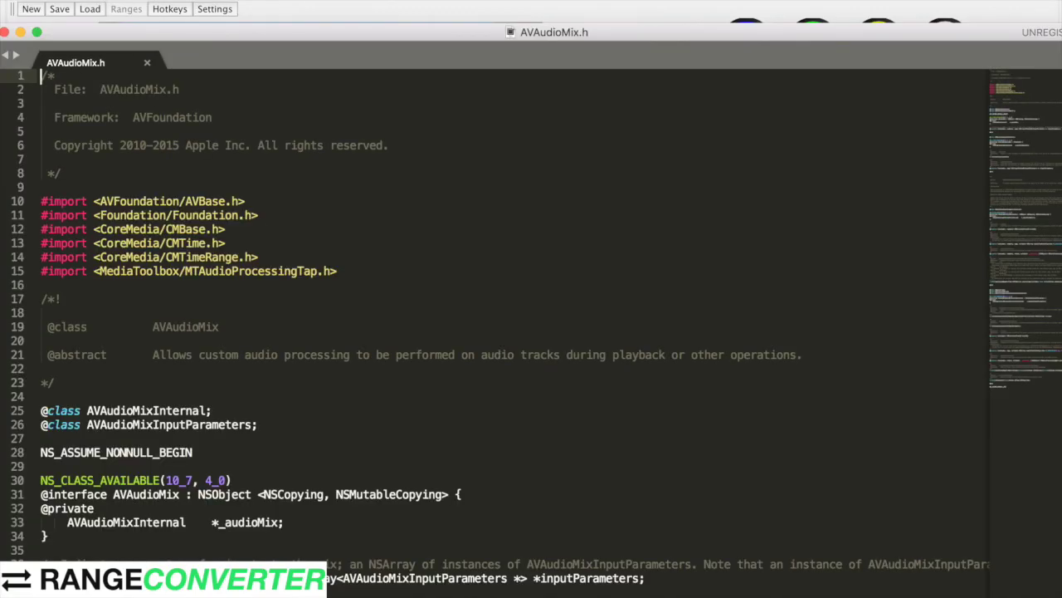
left_click(4, 31)
key("super+space")
type("mic")
key("Return")
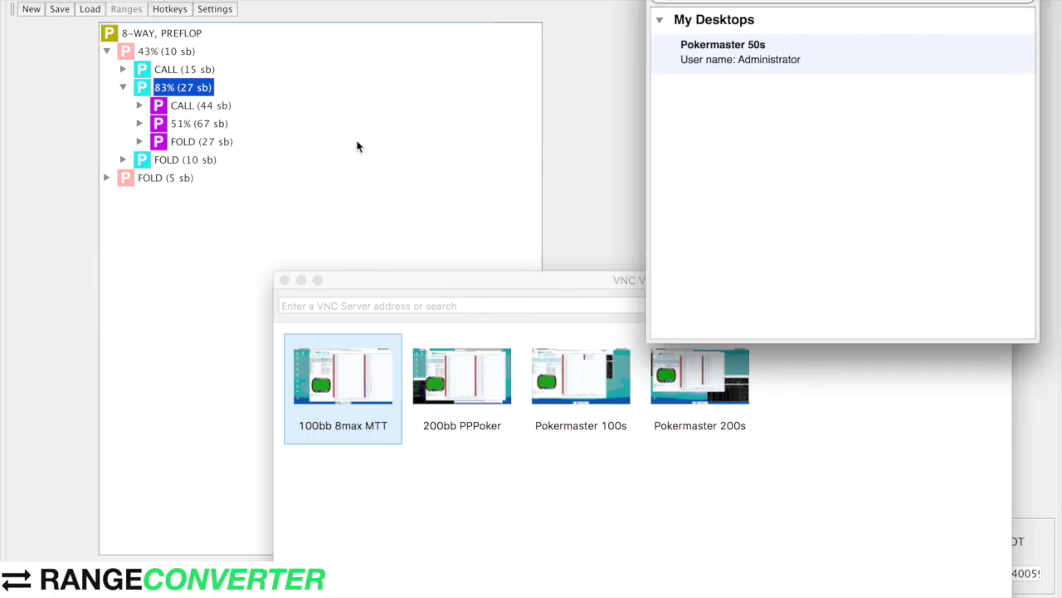
key("super+q")
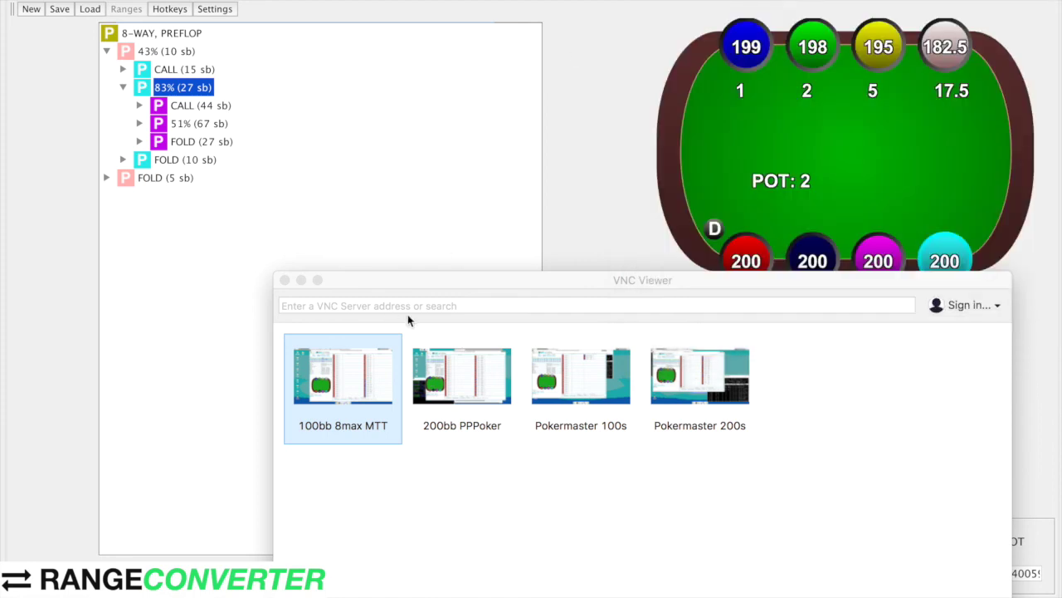
left_click(354, 422)
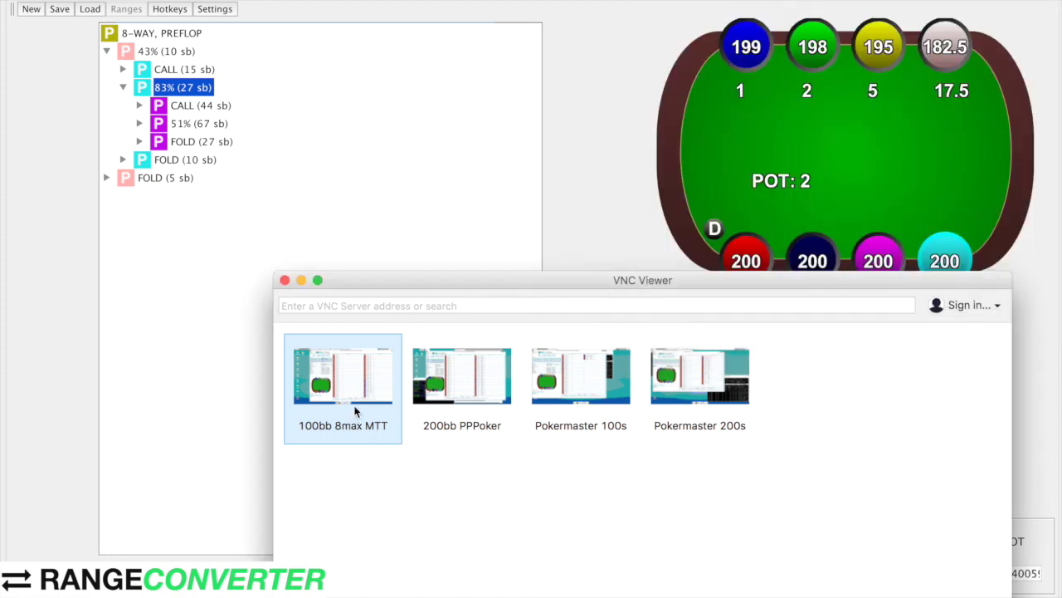
double_click(355, 420)
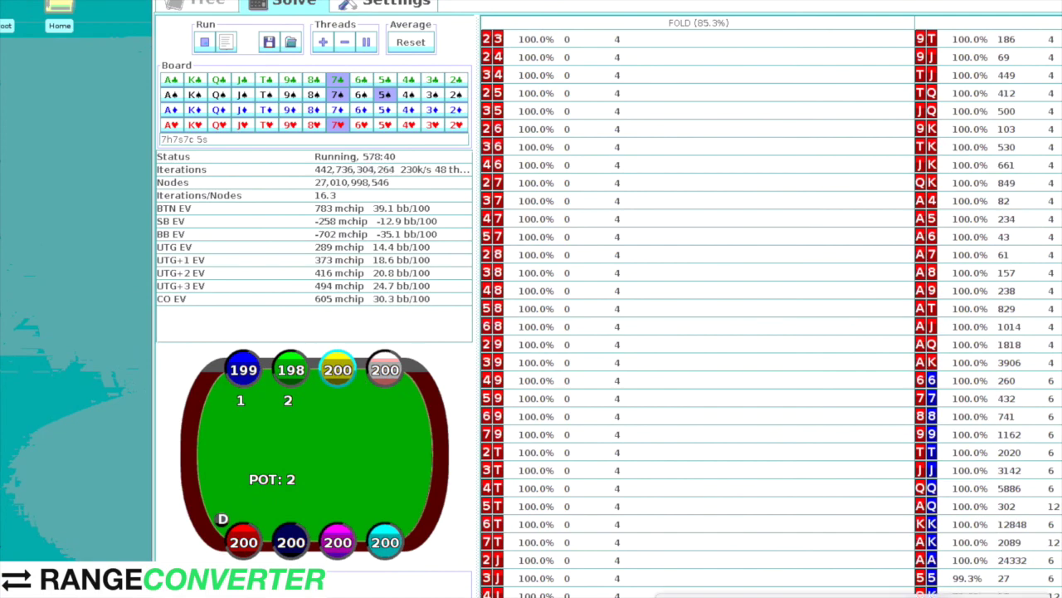
Step: Right-click in the remote MonkerSolver window showing the running 100bb 8max MTT solve
right_click(714, 596)
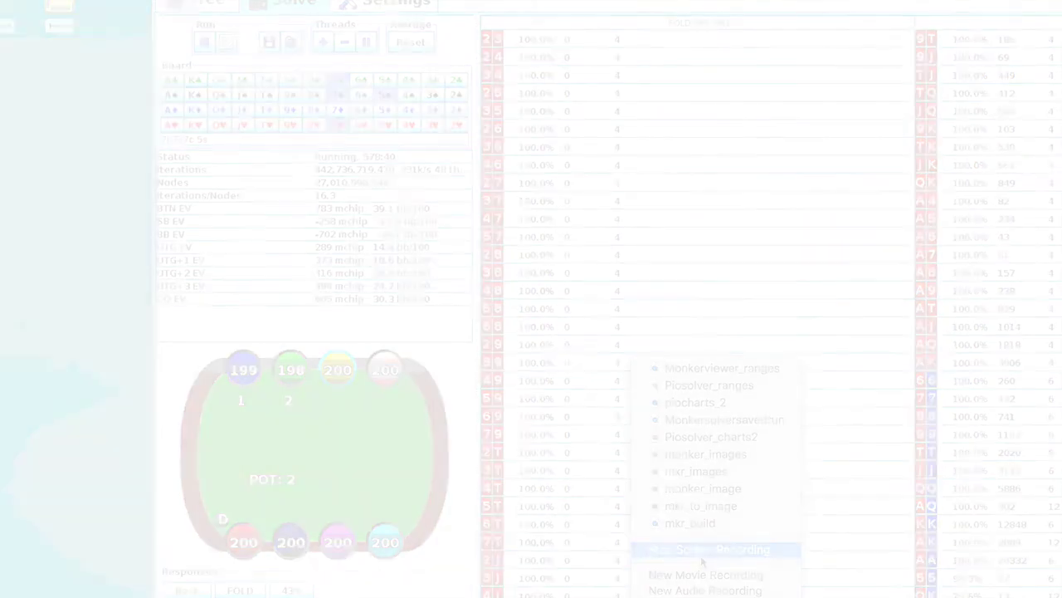